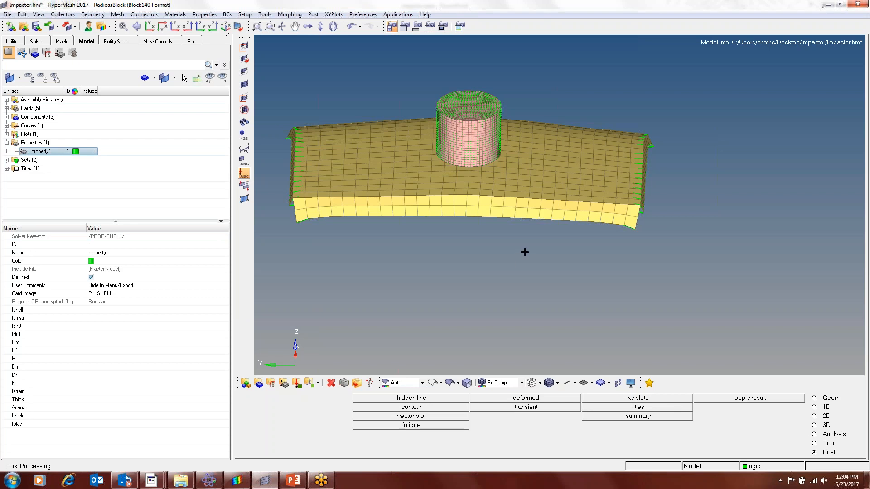
Rename the shell property property1 as Impacor.
{"action": "left_click_drag", "start_coordinate": [546, 254], "coordinate": [495, 231], "text": "ctrl"}
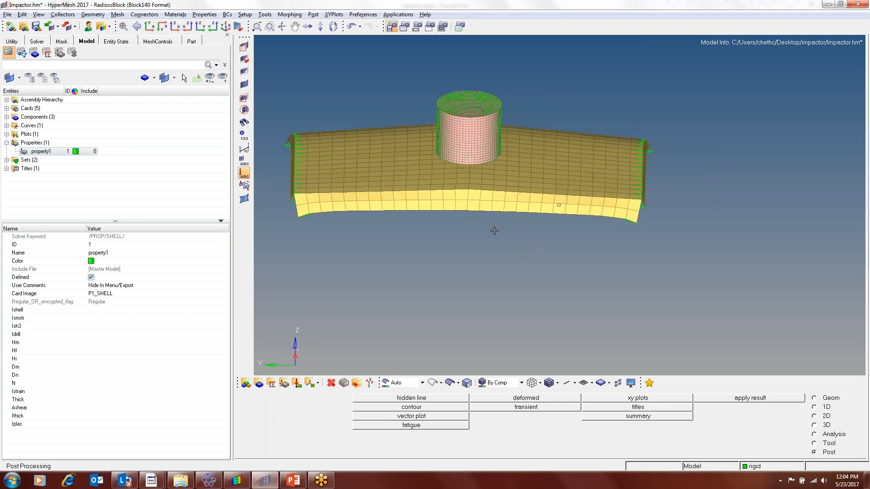
{"action": "left_click", "coordinate": [136, 253]}
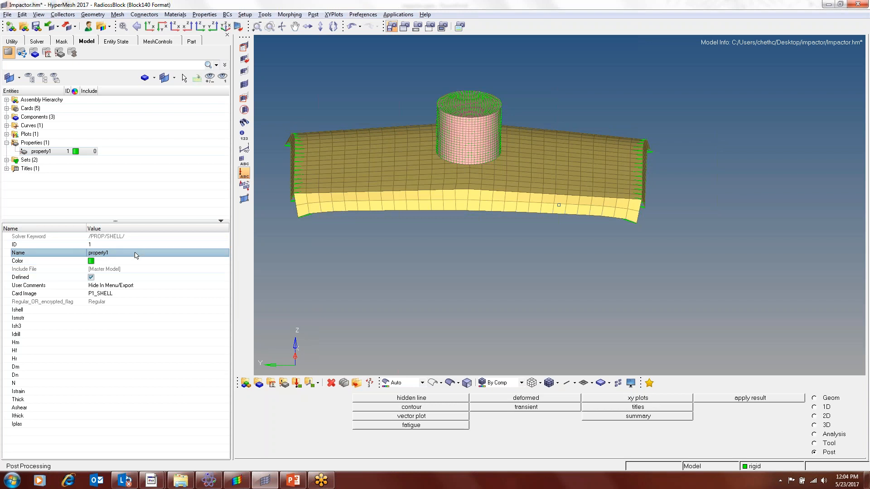
{"action": "key", "text": "BackSpace"}
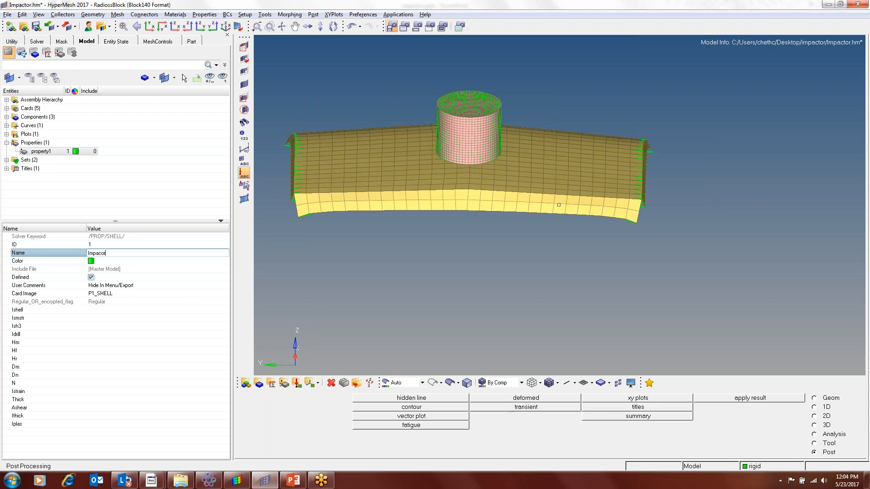
{"action": "type", "text": "Impacor"}
{"action": "key", "text": "Return"}
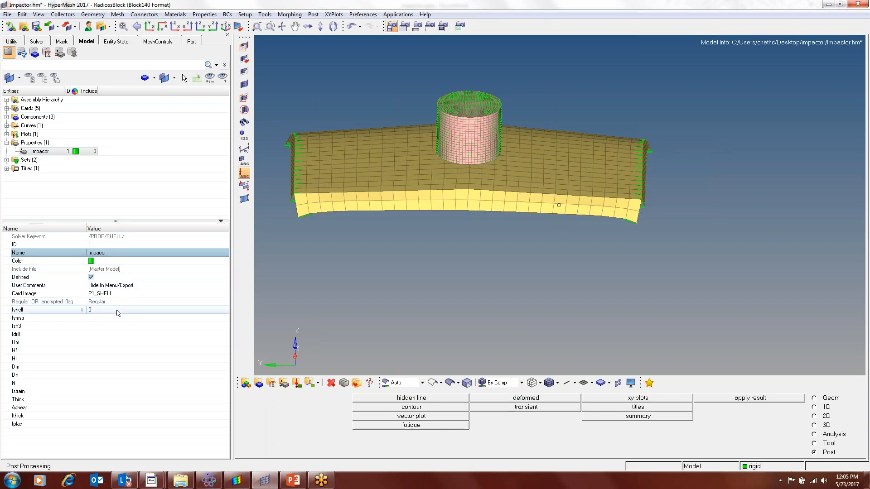
Give the Impacor shell property an Ishell formulation of 24, N of 5 and a thickness of 1.0.
{"action": "left_click", "coordinate": [117, 311]}
{"action": "left_click", "coordinate": [117, 311]}
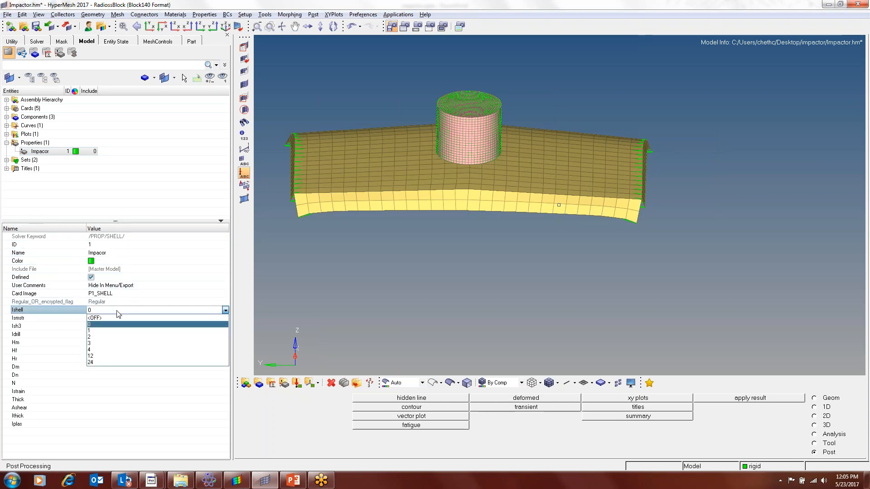
{"action": "left_click", "coordinate": [118, 363]}
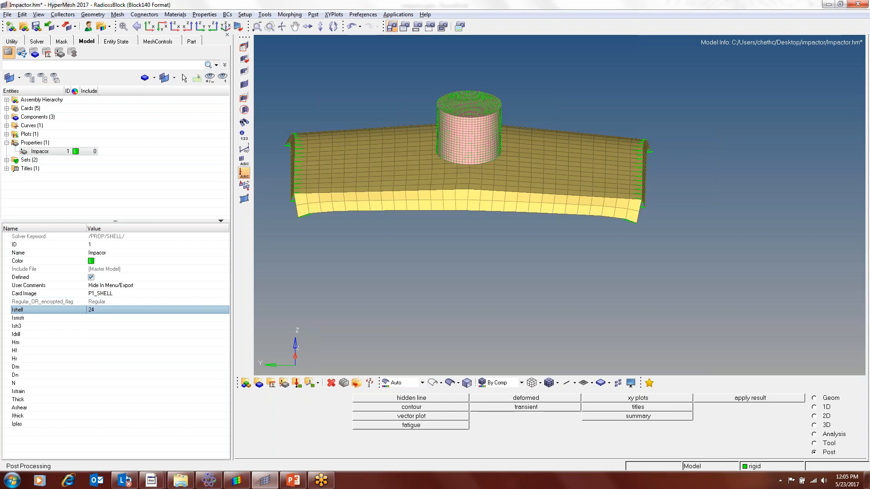
{"action": "left_click", "coordinate": [108, 385]}
{"action": "left_click", "coordinate": [110, 434]}
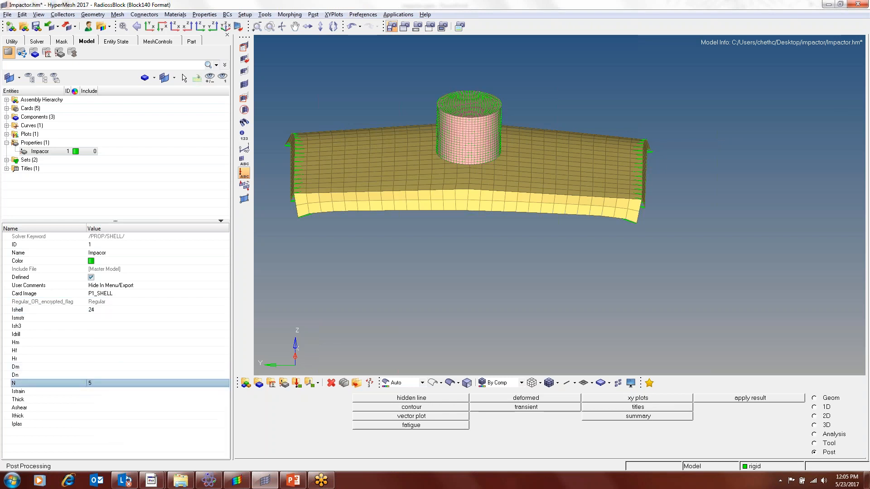
{"action": "left_click", "coordinate": [89, 400]}
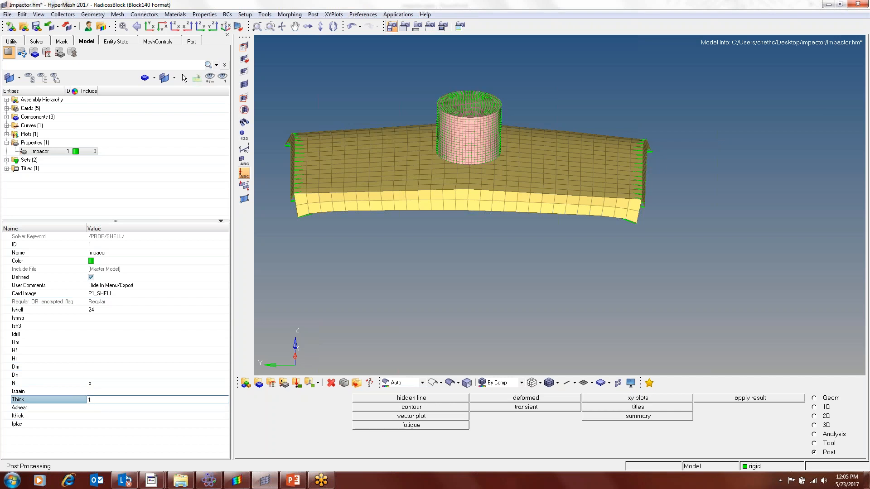
{"action": "key", "text": "Return"}
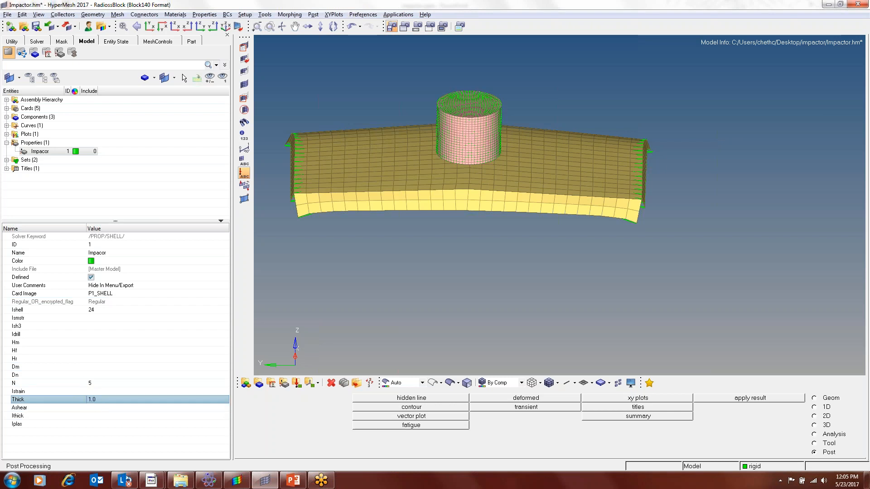
Duplicate the Impacor property and name the copy Roof.
{"action": "right_click", "coordinate": [52, 153]}
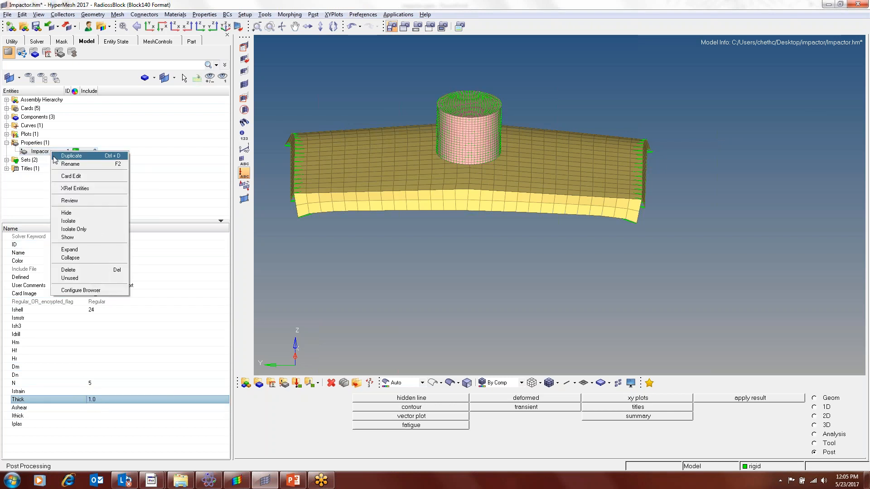
{"action": "left_click", "coordinate": [54, 157]}
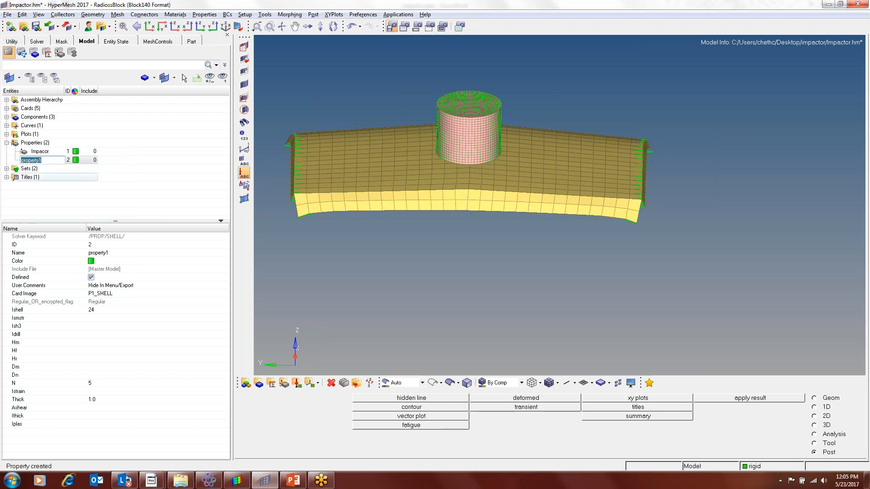
{"action": "left_click", "coordinate": [104, 254]}
{"action": "type", "text": "Roof"}
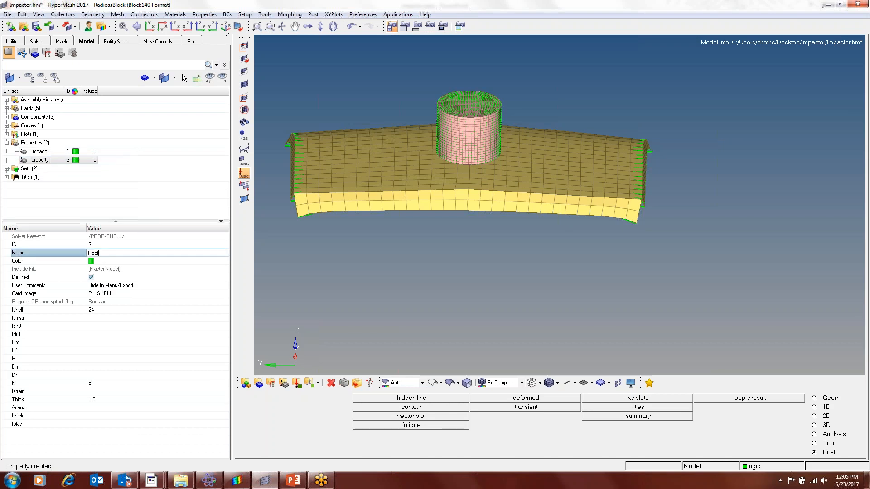
{"action": "key", "text": "Return"}
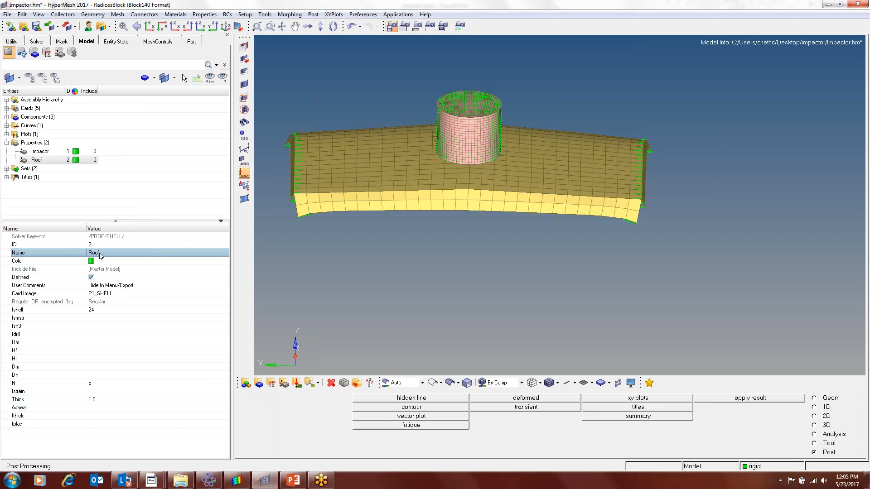
Set the Roof property's thickness to 5.0 and collapse the list of properties.
{"action": "left_click", "coordinate": [109, 400]}
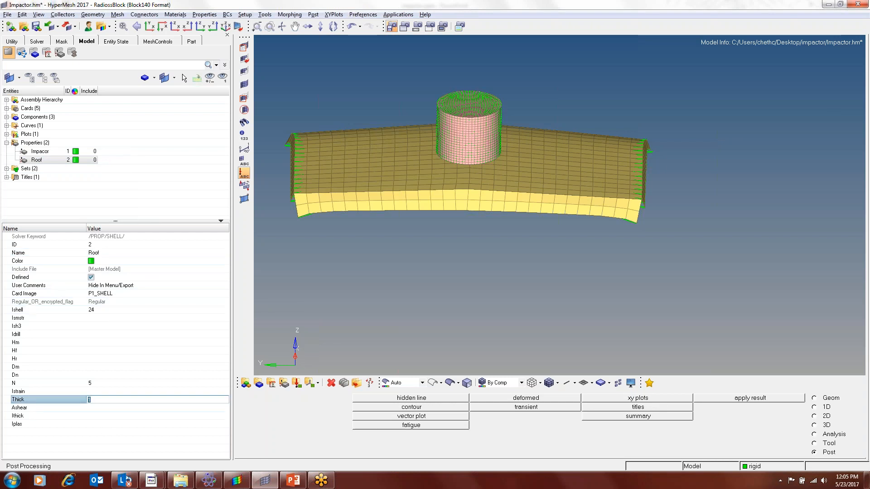
{"action": "key", "text": "Return"}
{"action": "left_click", "coordinate": [165, 156]}
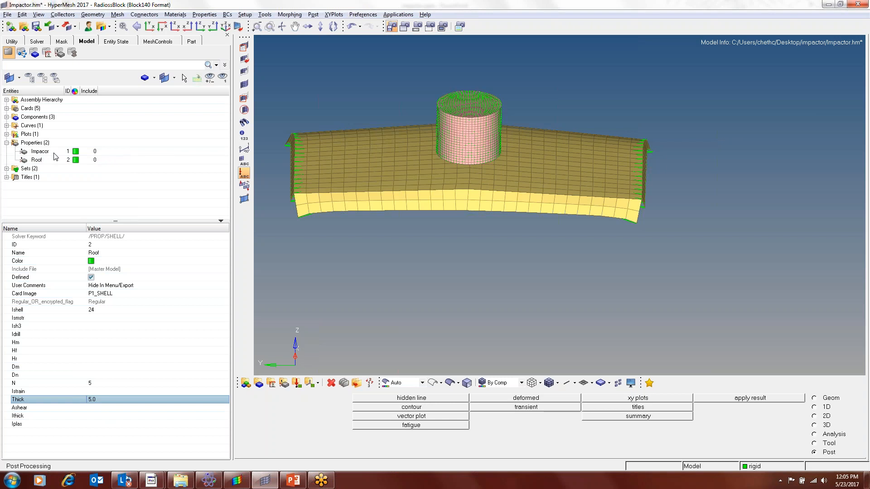
{"action": "left_click", "coordinate": [6, 143]}
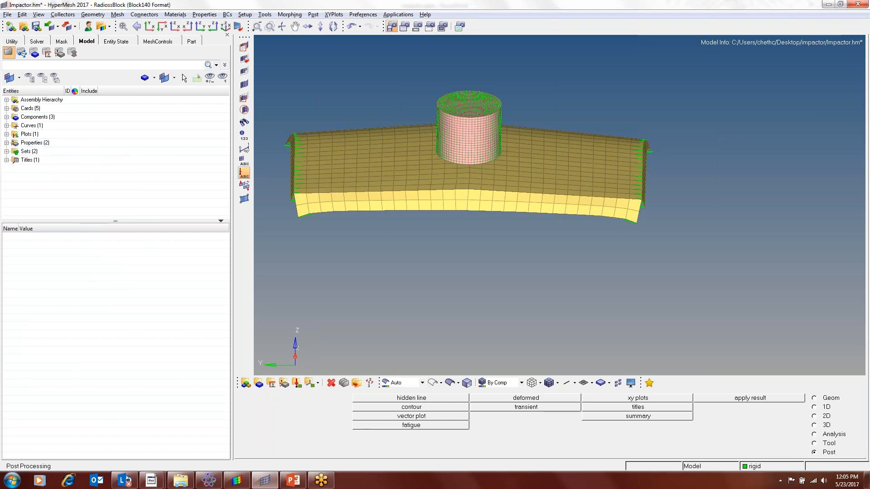
Check the material instructions on the PowerPoint slide and create a material in HyperMesh named Impactor_M1.
{"action": "key", "text": "alt+Tab"}
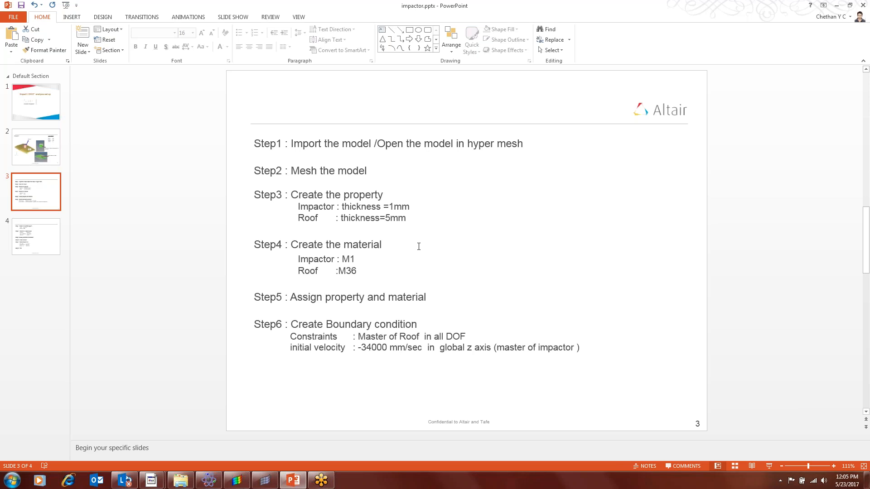
{"action": "key", "text": "alt+Tab"}
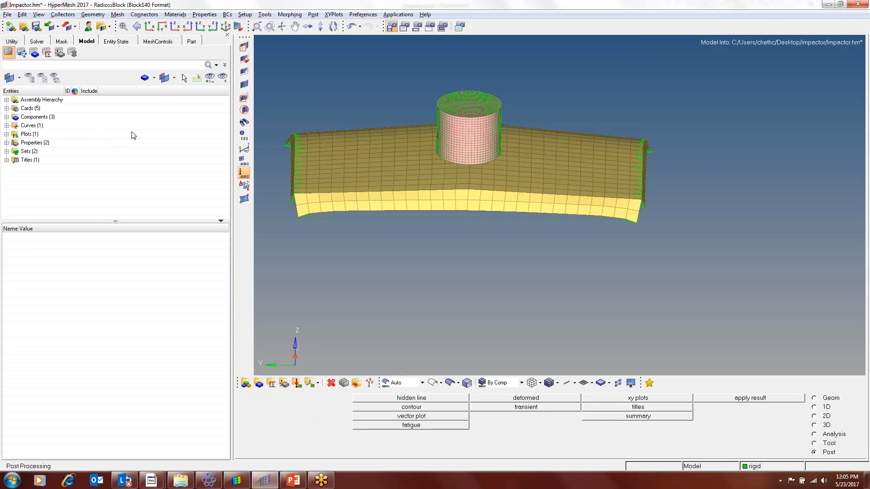
{"action": "left_click", "coordinate": [7, 143]}
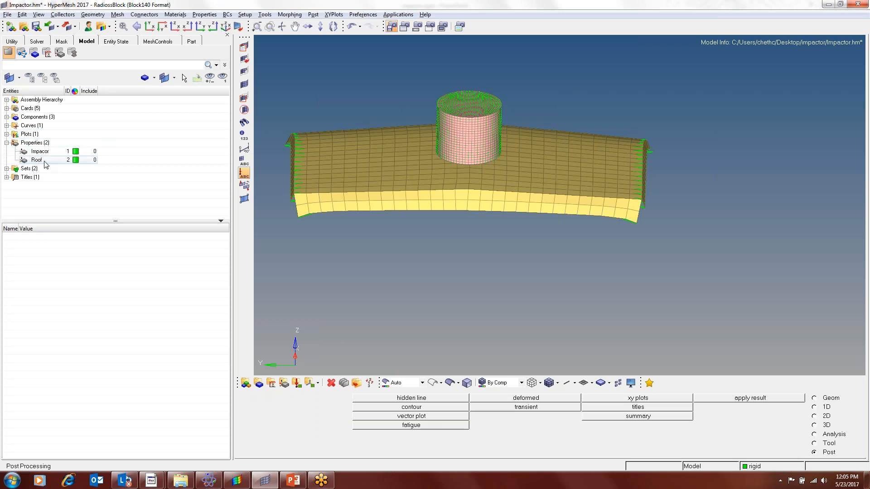
{"action": "left_click", "coordinate": [7, 143]}
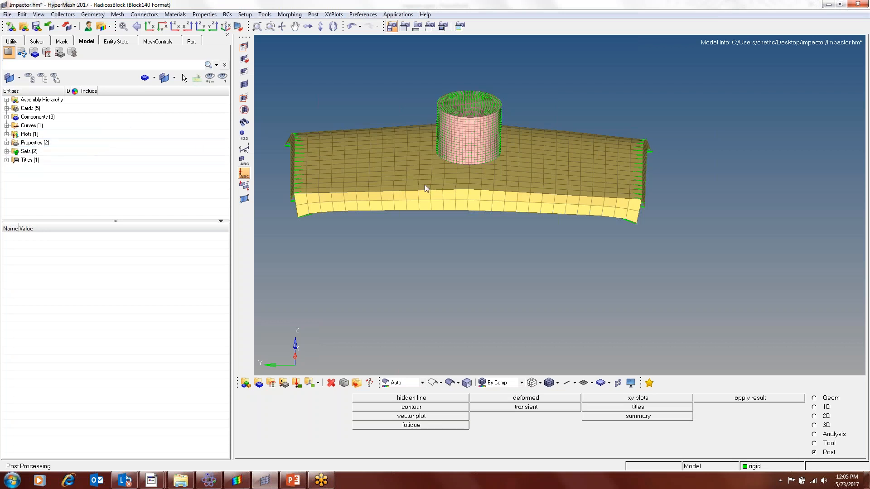
{"action": "right_click", "coordinate": [143, 136]}
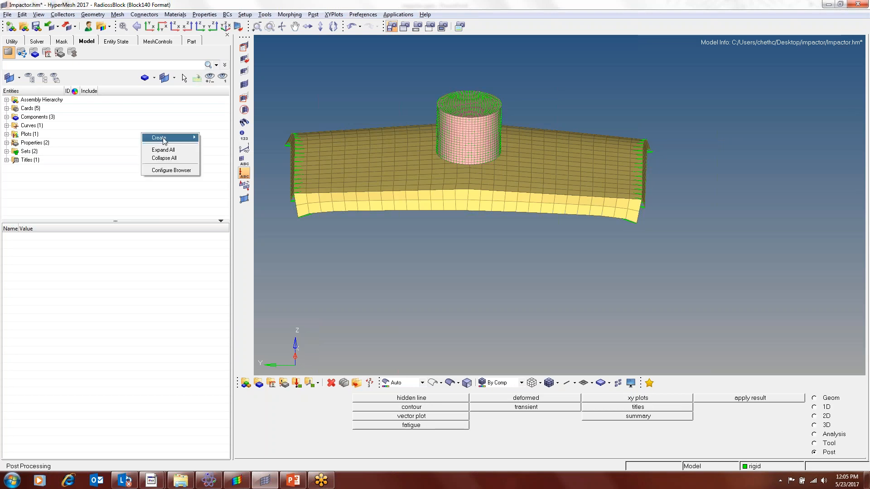
{"action": "mouse_move", "coordinate": [164, 140]}
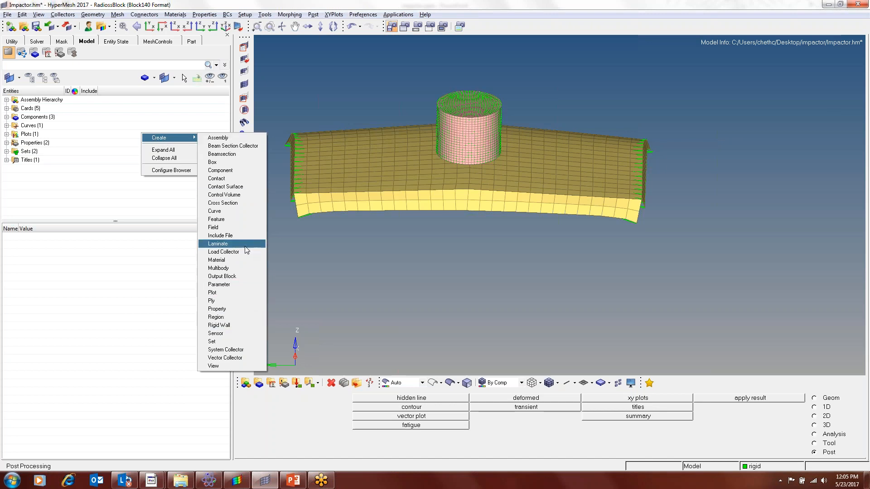
{"action": "left_click", "coordinate": [243, 260]}
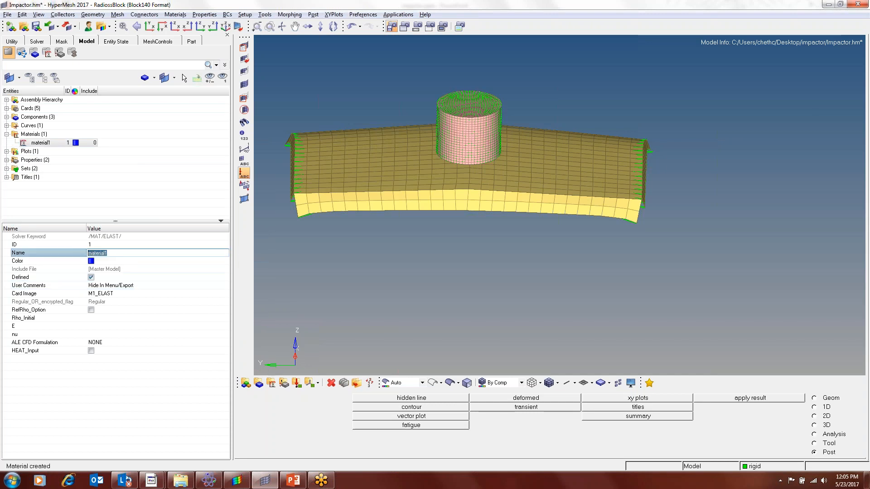
{"action": "key", "text": "BackSpace"}
{"action": "type", "text": "Impactor_M"}
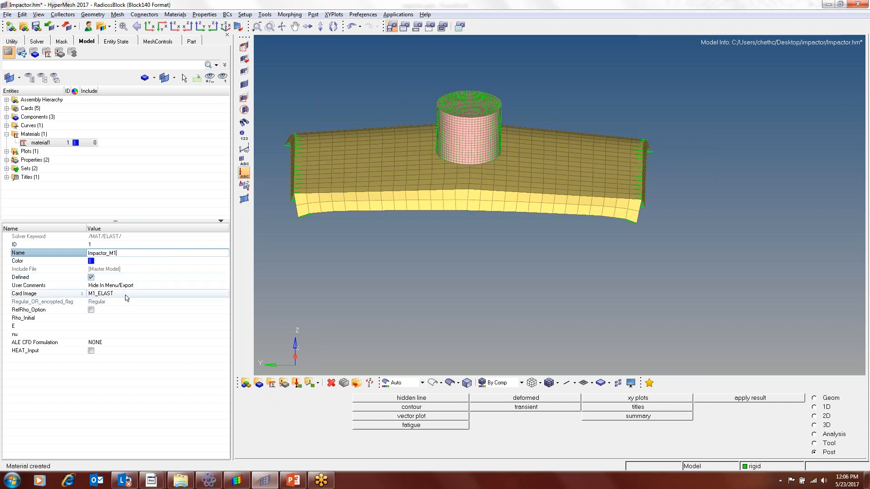
Define the Impactor_M1 elastic material with initial density 7.89e-009, Young's modulus 2.1e5 and Poisson's ratio 0.3.
{"action": "left_click", "coordinate": [117, 318]}
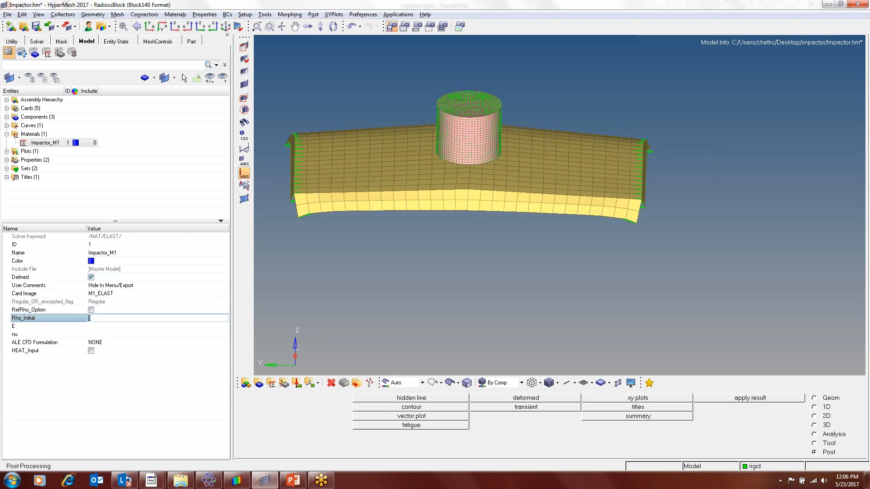
{"action": "type", "text": "7.89e-009"}
{"action": "key", "text": "Return"}
{"action": "left_click", "coordinate": [119, 326]}
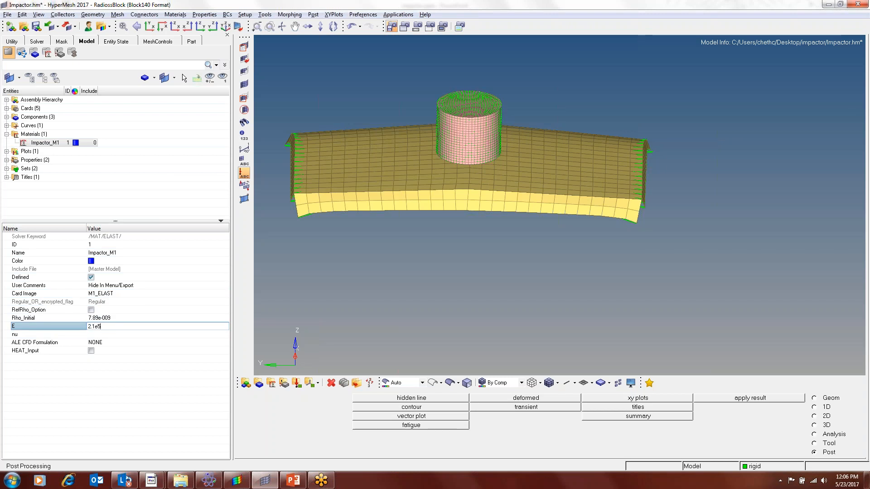
{"action": "key", "text": "Return"}
{"action": "left_click", "coordinate": [116, 342]}
{"action": "left_click", "coordinate": [112, 335]}
{"action": "type", "text": "0.3"}
{"action": "key", "text": "Return"}
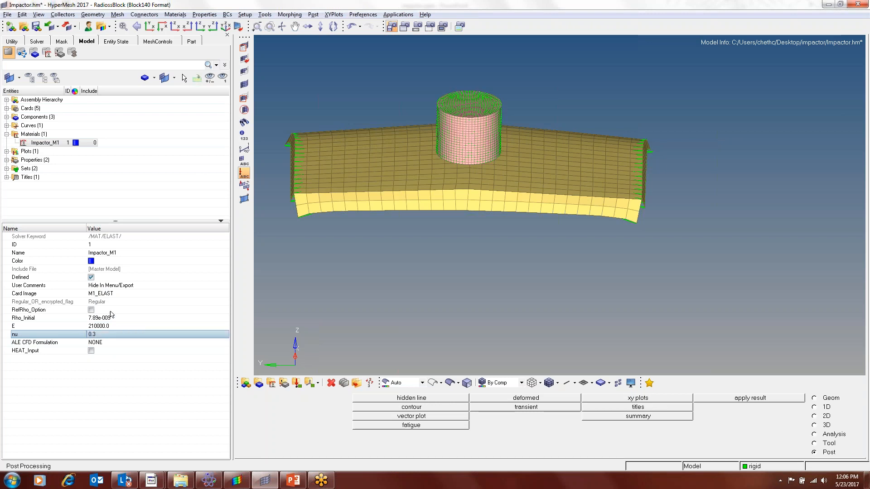
Create a second material and name it M36.
{"action": "right_click", "coordinate": [140, 132]}
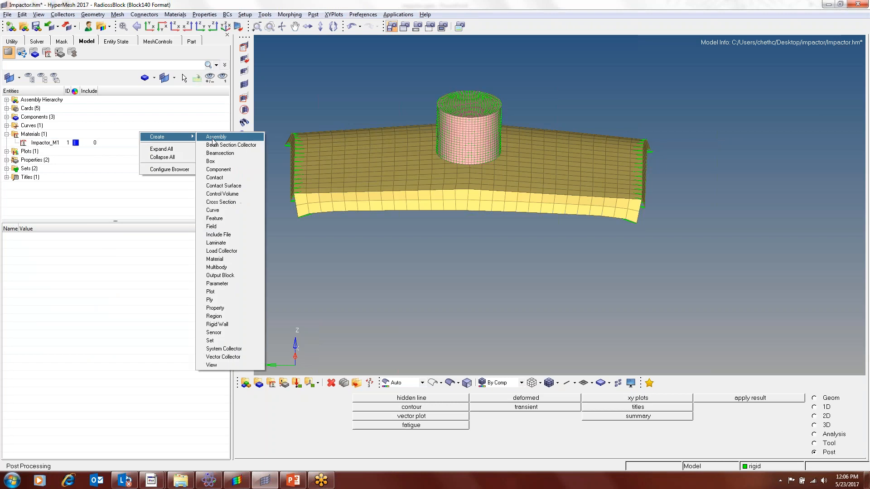
{"action": "left_click", "coordinate": [246, 260]}
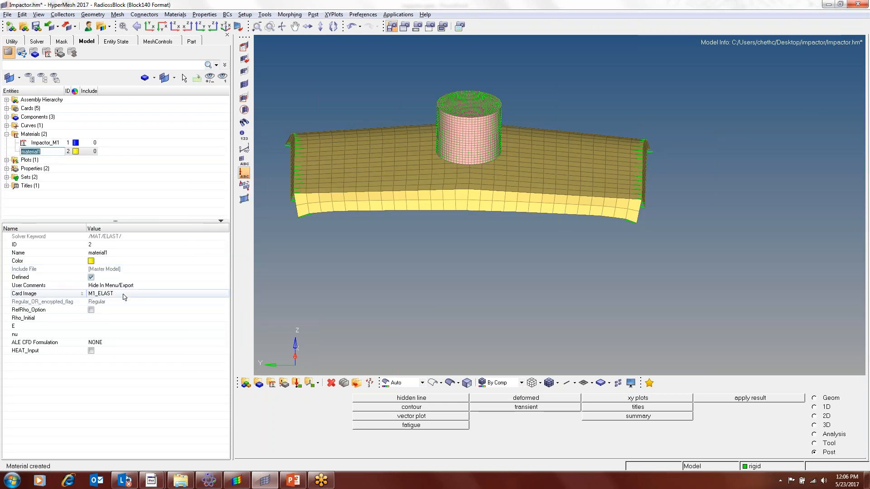
{"action": "left_click", "coordinate": [104, 252]}
{"action": "type", "text": "M"}
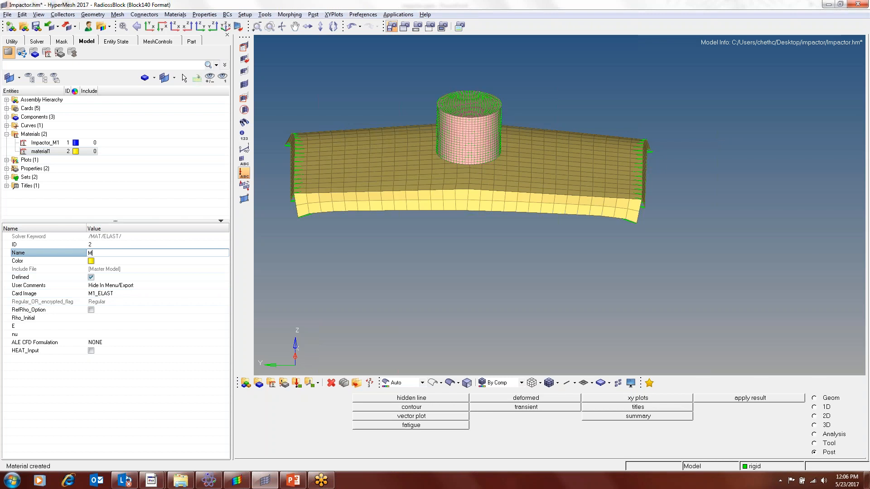
{"action": "type", "text": "36"}
{"action": "key", "text": "Return"}
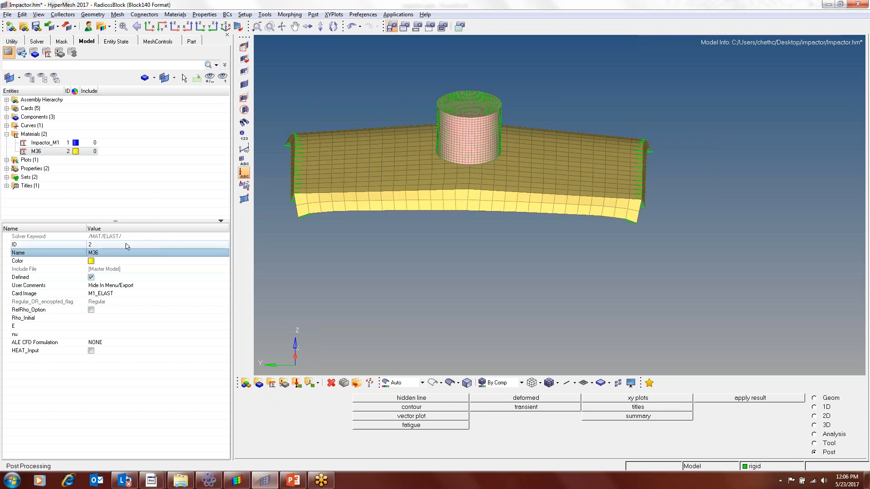
Change the M36 material's card image to M36_PLAS_TAB.
{"action": "left_click", "coordinate": [119, 293]}
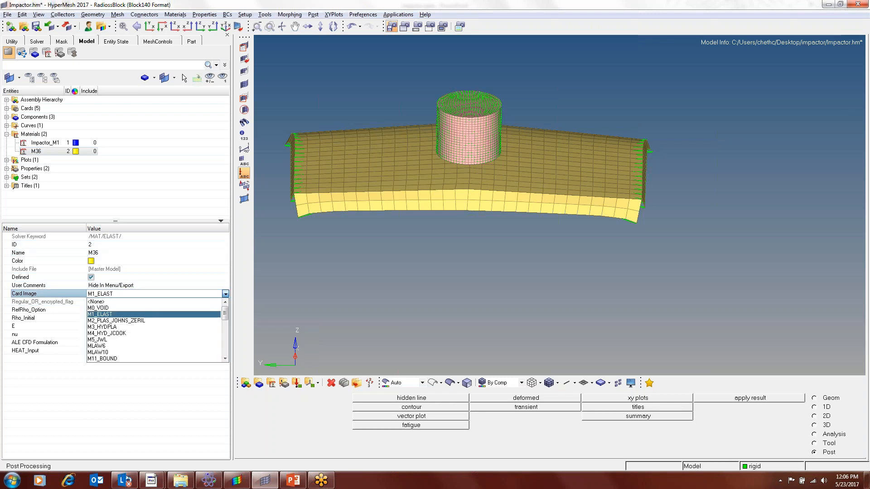
{"action": "left_click", "coordinate": [225, 357]}
{"action": "left_click", "coordinate": [225, 357]}
{"action": "left_click", "coordinate": [225, 357]}
{"action": "left_click", "coordinate": [225, 358]}
{"action": "left_click", "coordinate": [225, 357]}
{"action": "left_click_drag", "start_coordinate": [226, 317], "coordinate": [225, 340]}
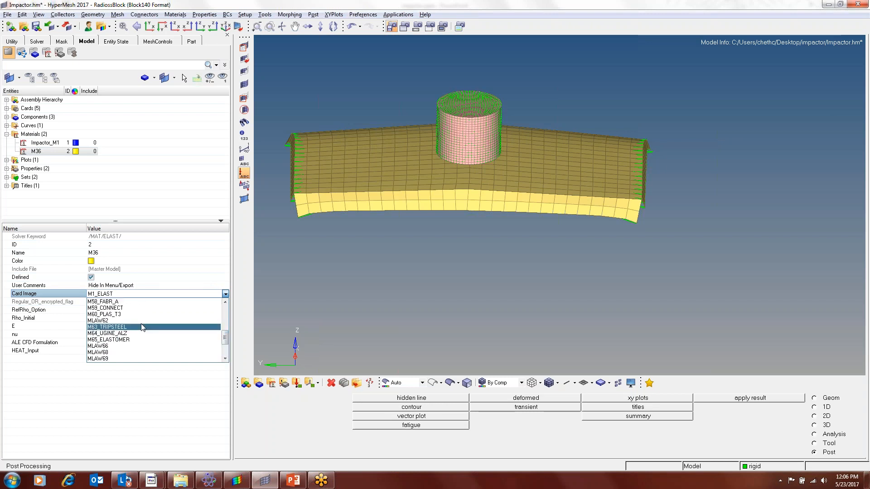
{"action": "scroll", "coordinate": [141, 336], "scroll_direction": "up", "scroll_amount": 3}
{"action": "scroll", "coordinate": [140, 328], "scroll_direction": "up", "scroll_amount": 5}
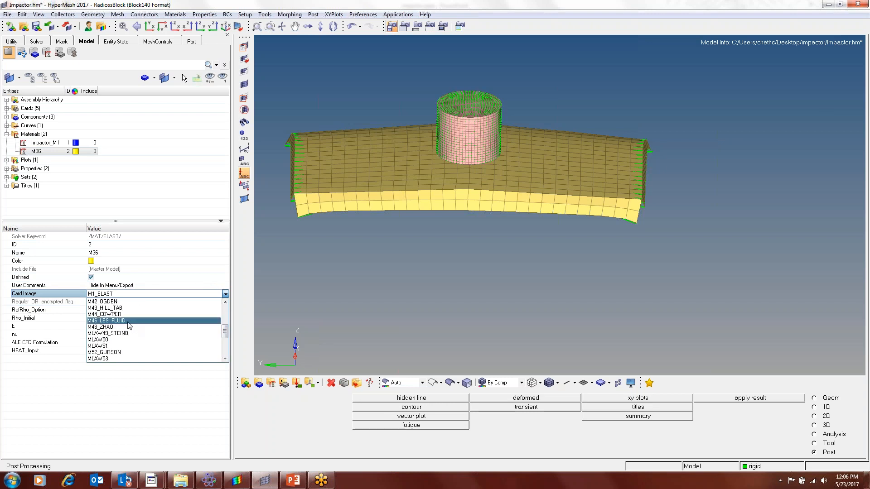
{"action": "left_click", "coordinate": [112, 346]}
{"action": "left_click", "coordinate": [472, 271]}
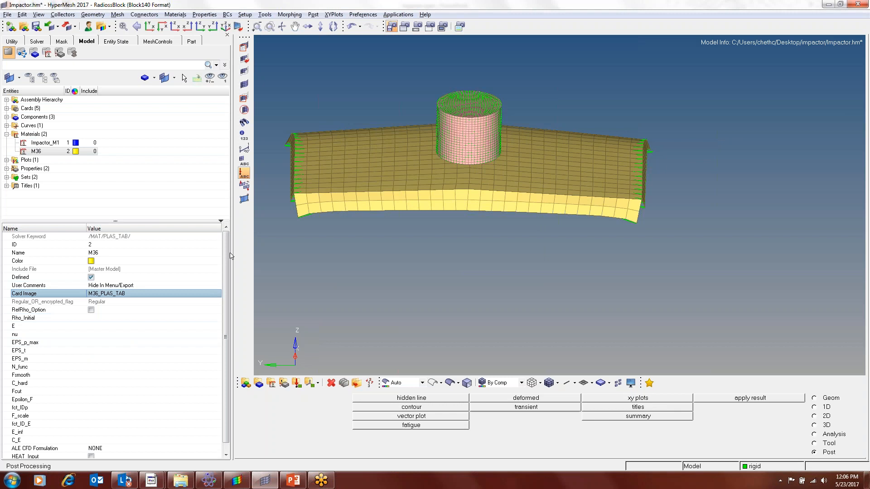
Set the M36 material's initial density to 7.89e-009, Young's modulus to 2.1e5 and Poisson's ratio to 0.3.
{"action": "scroll", "coordinate": [118, 317], "scroll_direction": "down", "scroll_amount": 1}
{"action": "left_click", "coordinate": [110, 326]}
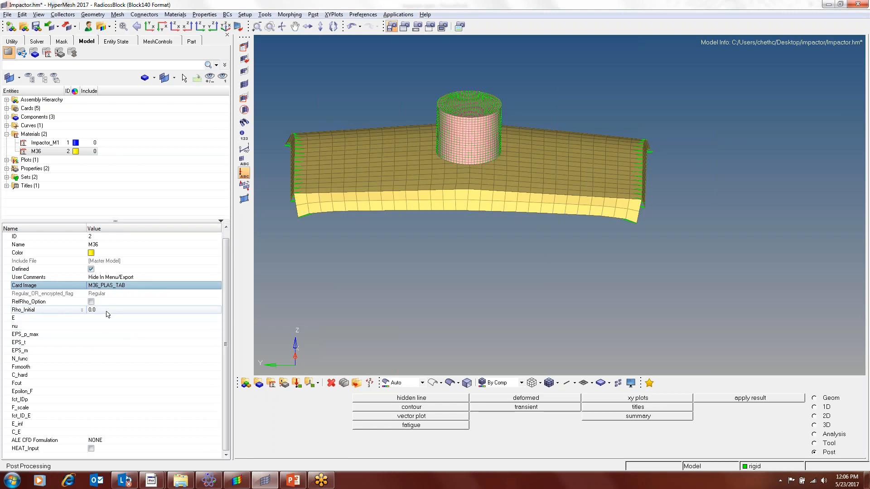
{"action": "left_click", "coordinate": [106, 311]}
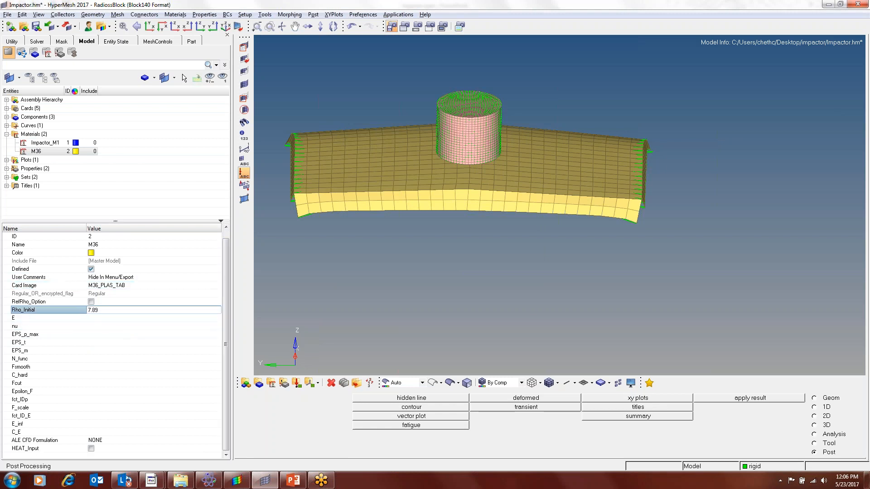
{"action": "key", "text": "Return"}
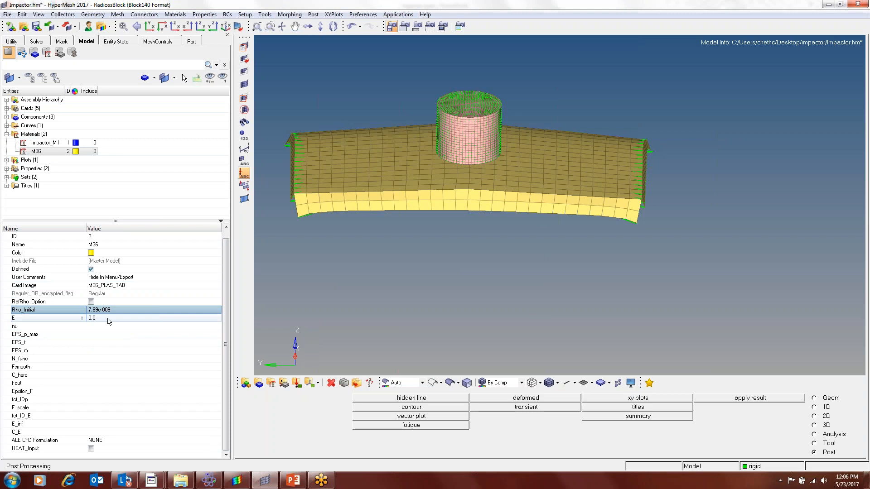
{"action": "left_click", "coordinate": [108, 320]}
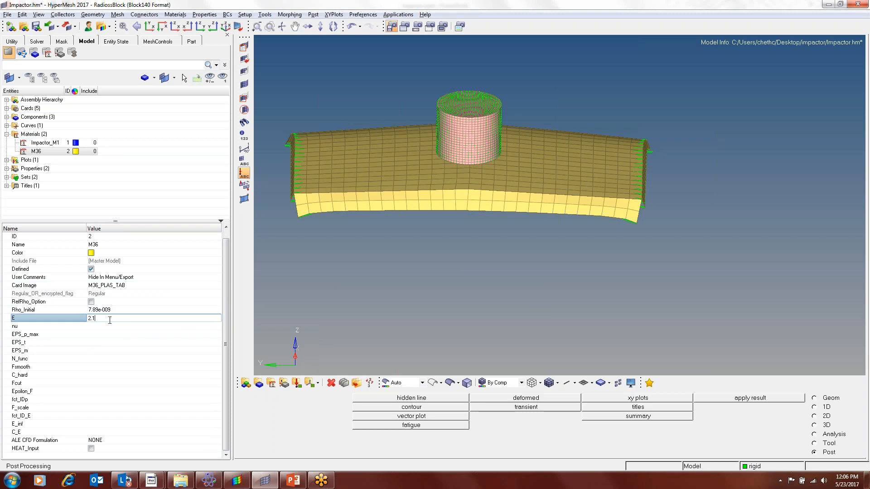
{"action": "type", "text": "2.1e5"}
{"action": "key", "text": "Return"}
{"action": "left_click", "coordinate": [109, 327]}
{"action": "type", "text": "0.3"}
{"action": "key", "text": "Return"}
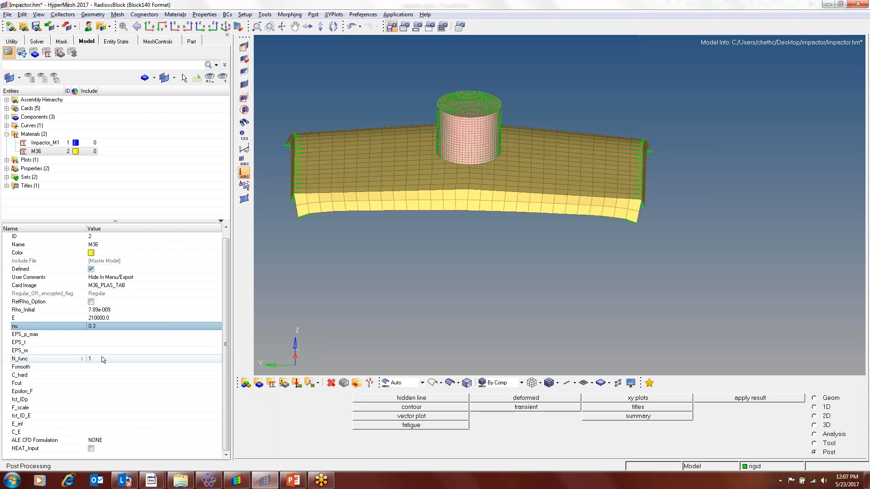
Set M36's N_func to 1 and assign the curve MAT_PIECEWISE_LINEAR_PLAST_2000201 as its fct_ID.
{"action": "left_click", "coordinate": [99, 359]}
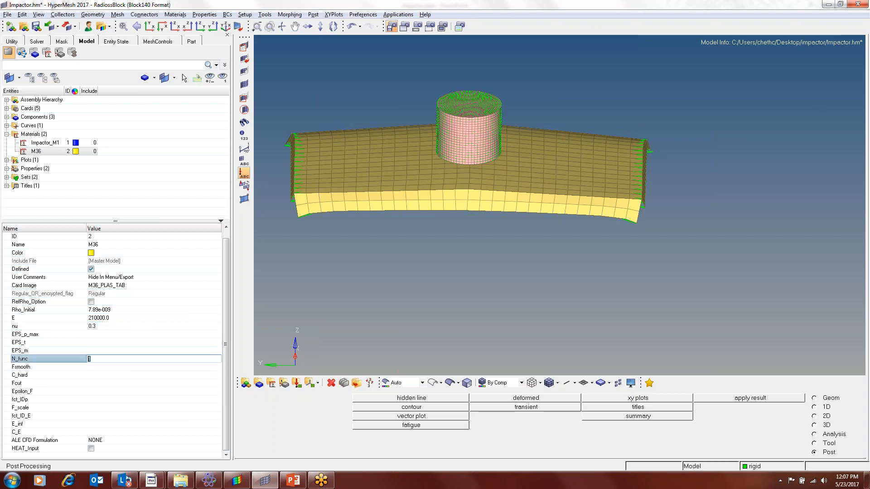
{"action": "type", "text": "1"}
{"action": "key", "text": "Return"}
{"action": "left_click", "coordinate": [91, 368]}
{"action": "double_click", "coordinate": [247, 291]}
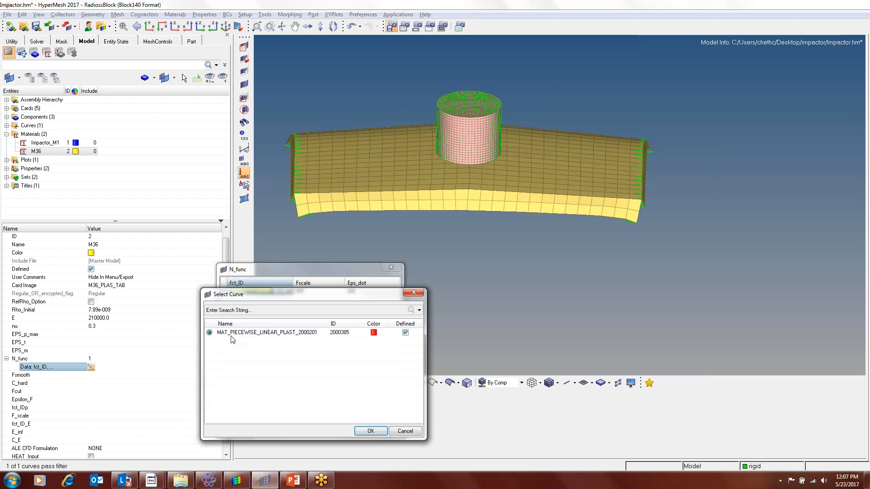
{"action": "left_click", "coordinate": [370, 431]}
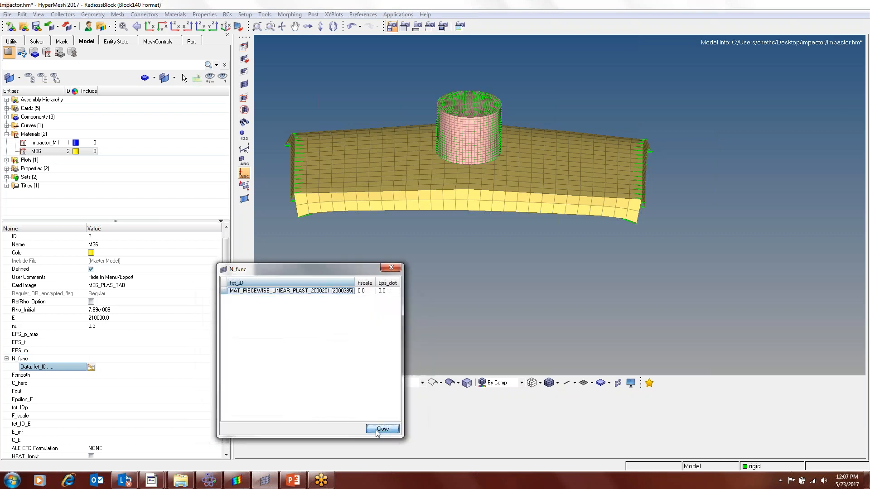
{"action": "left_click", "coordinate": [377, 431]}
Plot the MAT_PIECEWISE_LINEAR_PLAST_2000201 curve in the curve editor to examine its shape and data points.
{"action": "left_click", "coordinate": [6, 125]}
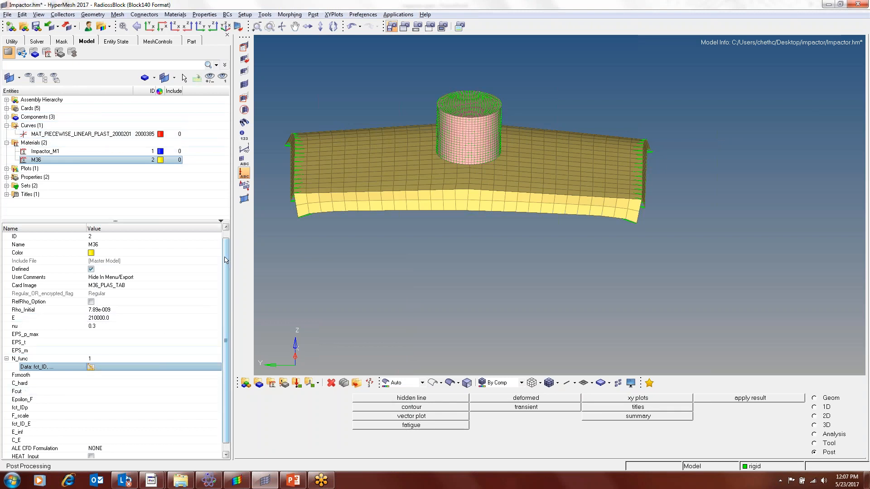
{"action": "left_click_drag", "start_coordinate": [226, 259], "coordinate": [228, 297]}
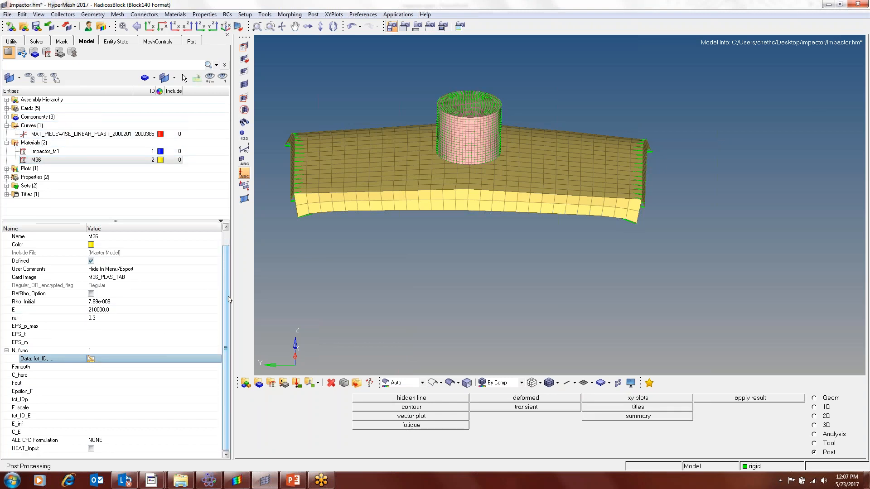
{"action": "left_click", "coordinate": [332, 15]}
{"action": "left_click", "coordinate": [340, 90]}
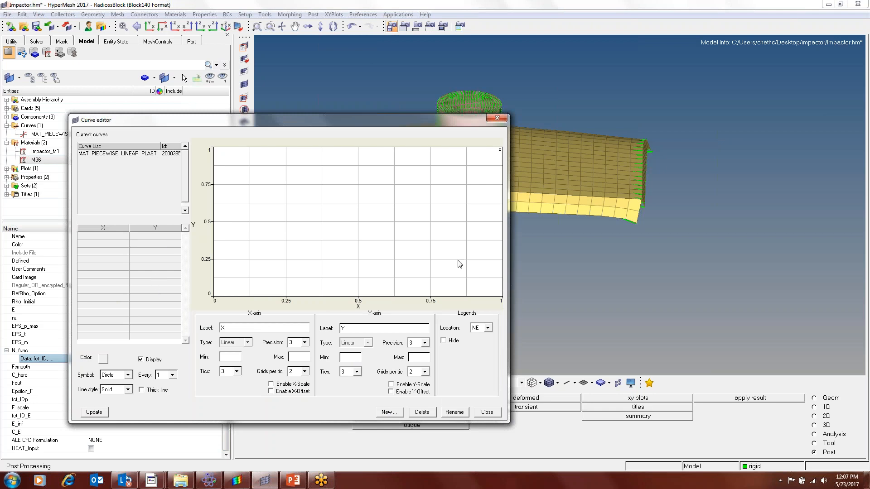
{"action": "left_click", "coordinate": [131, 155]}
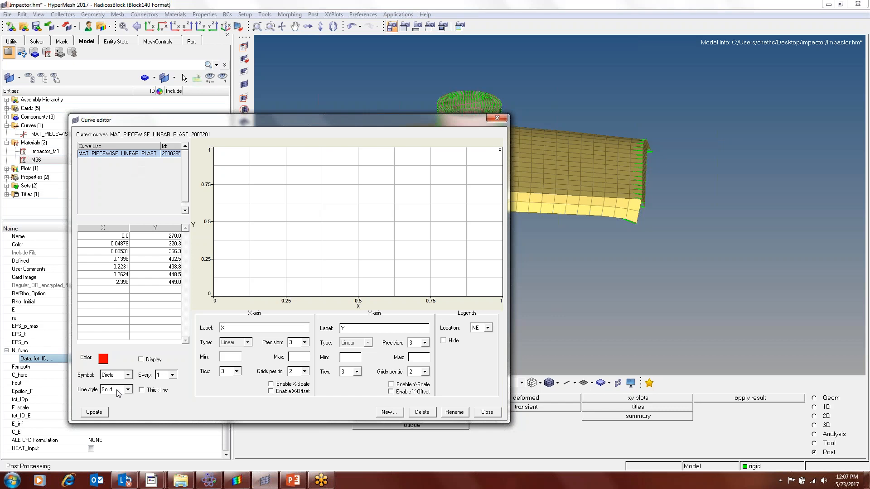
{"action": "left_click", "coordinate": [141, 360]}
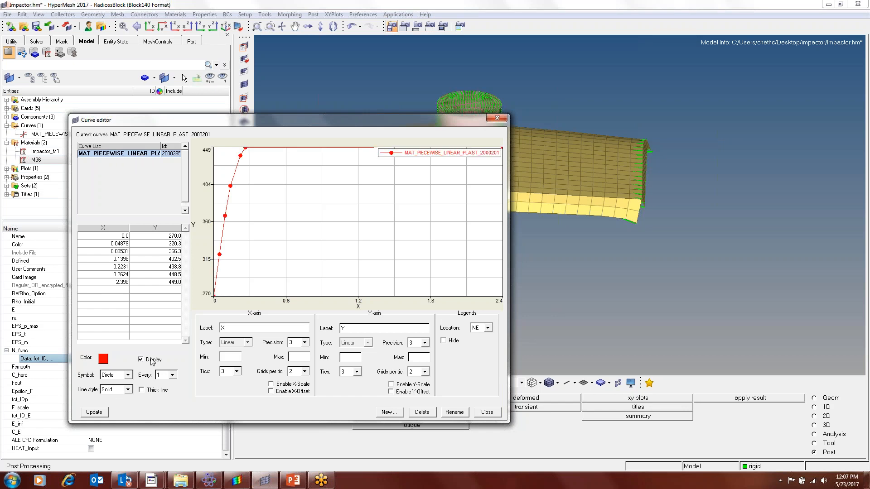
{"action": "left_click", "coordinate": [497, 118]}
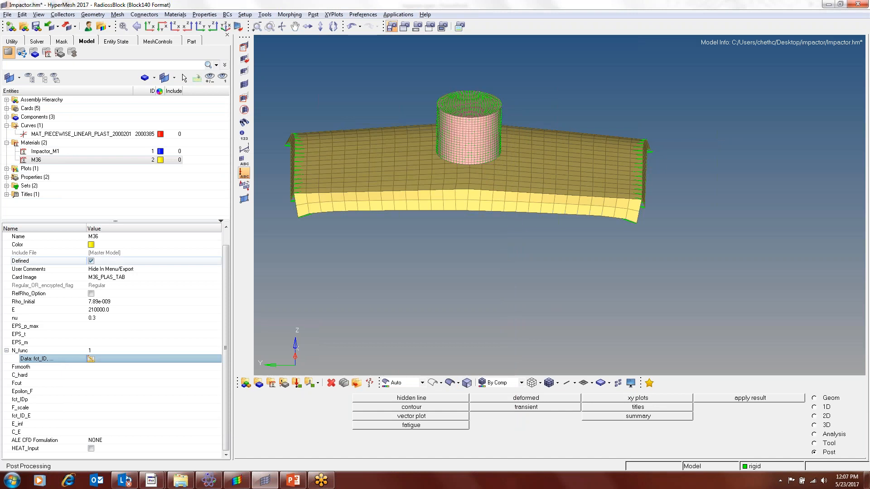
Collapse the materials and curves groups, check the assignment instructions on the PowerPoint slide, and return to HyperMesh.
{"action": "left_click", "coordinate": [6, 143]}
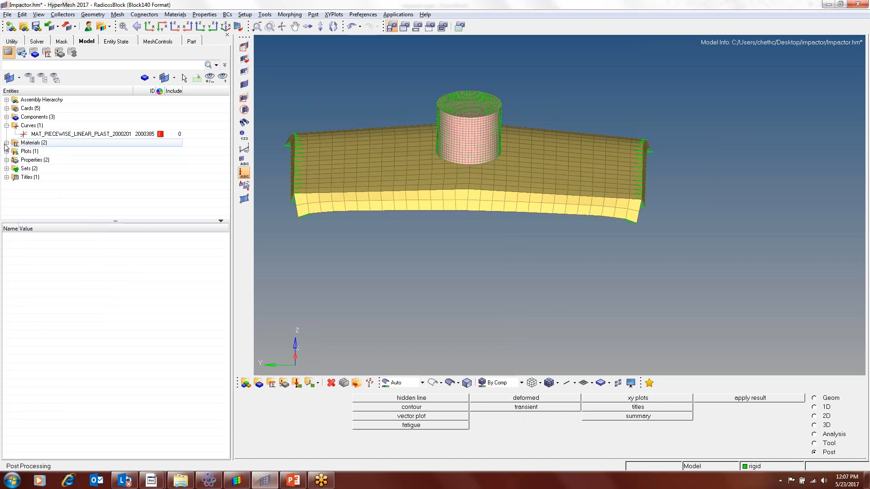
{"action": "left_click", "coordinate": [6, 126]}
{"action": "key", "text": "alt+Tab"}
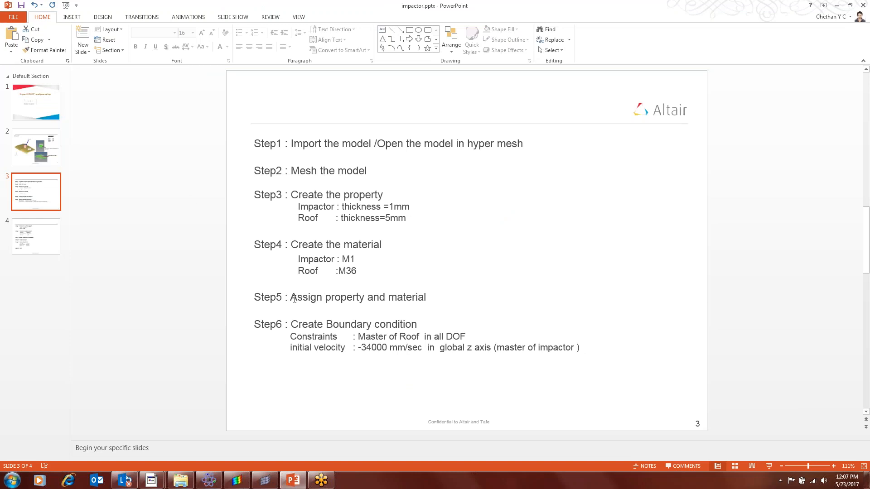
{"action": "key", "text": "alt+Tab"}
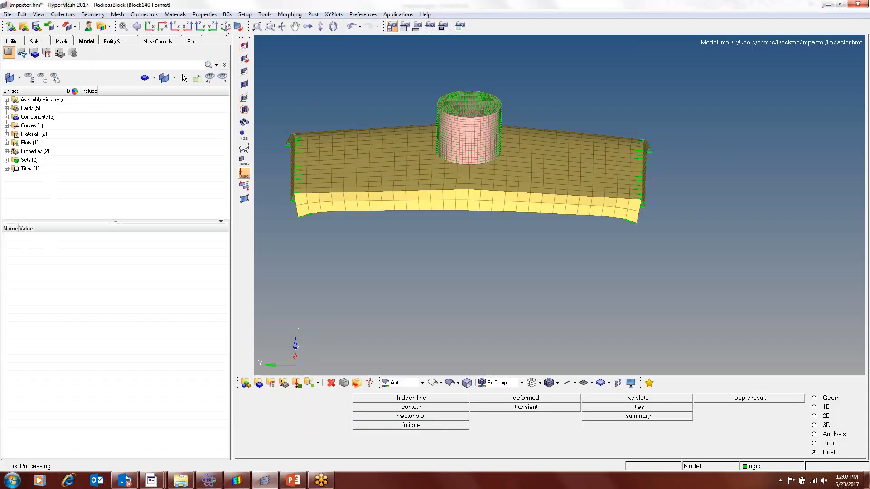
Assign the Roof property and the M36 material to the Roof component.
{"action": "left_click", "coordinate": [7, 117]}
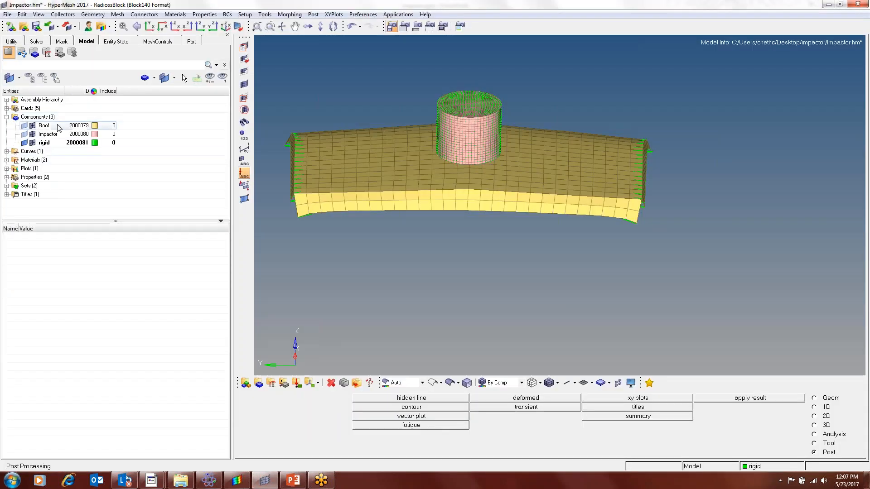
{"action": "left_click", "coordinate": [53, 127]}
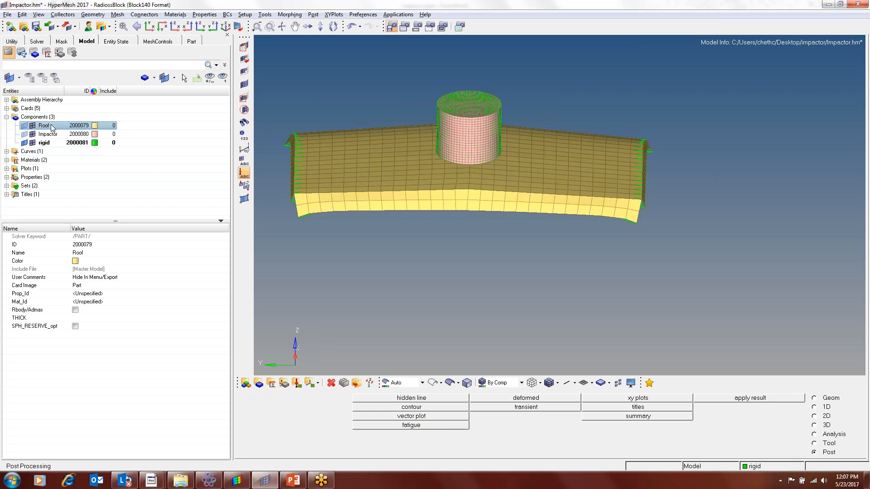
{"action": "double_click", "coordinate": [87, 295]}
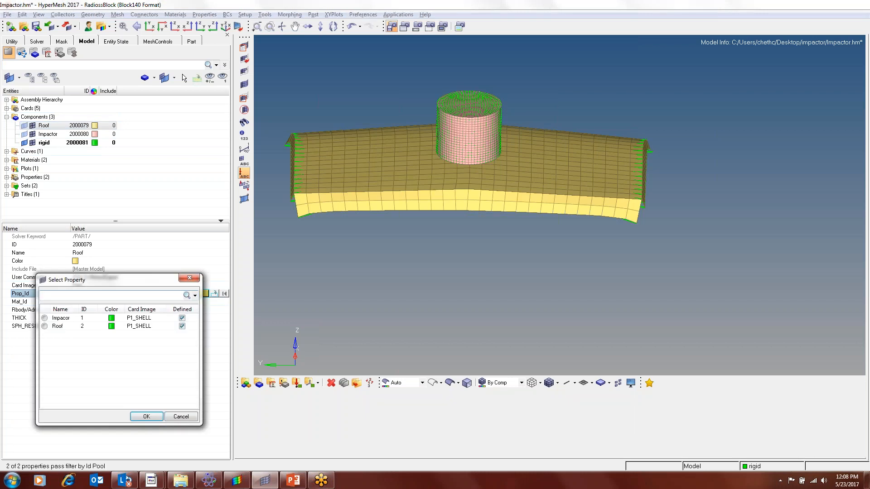
{"action": "left_click", "coordinate": [57, 327]}
{"action": "left_click", "coordinate": [146, 417]}
{"action": "left_click", "coordinate": [99, 303]}
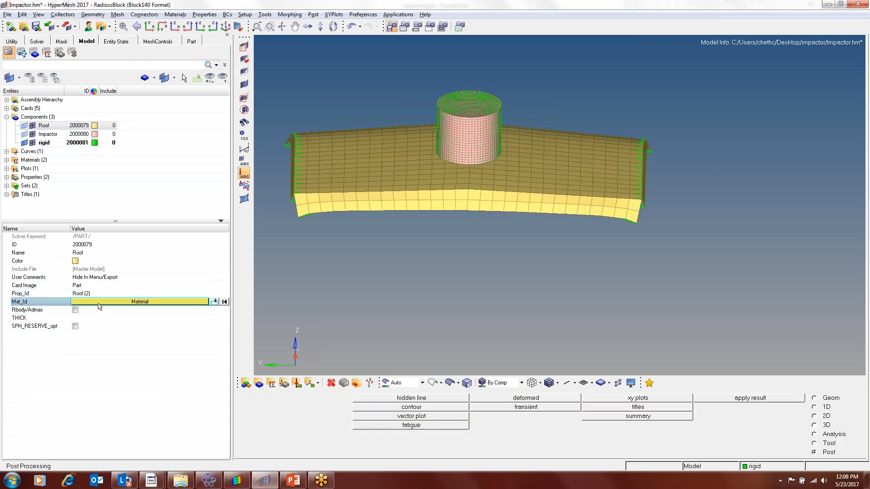
{"action": "left_click", "coordinate": [100, 303]}
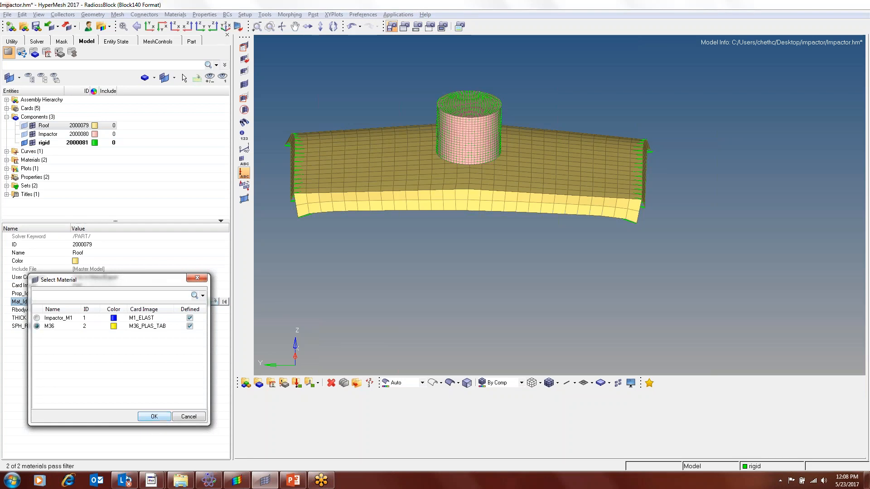
{"action": "left_click", "coordinate": [154, 416]}
Assign the Impacor property and the Impactor_M1 material to the Impactor component.
{"action": "left_click", "coordinate": [48, 134]}
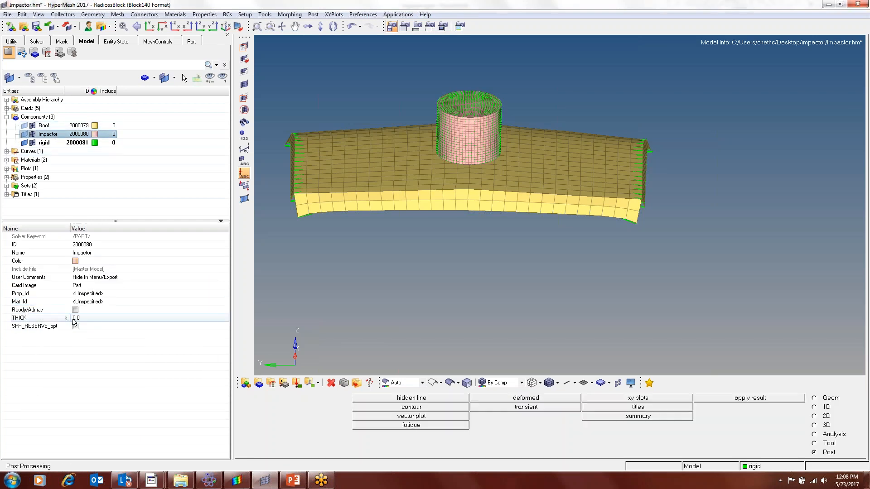
{"action": "left_click", "coordinate": [90, 293]}
{"action": "left_click", "coordinate": [91, 294]}
{"action": "left_click", "coordinate": [64, 319]}
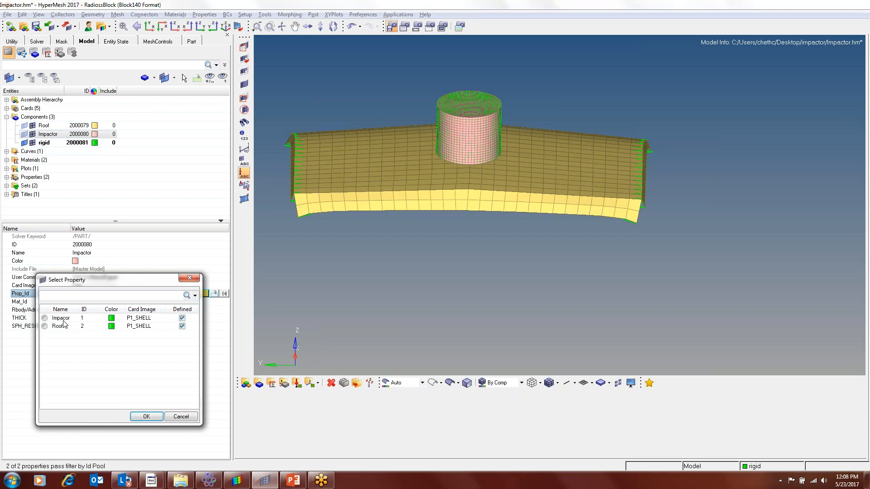
{"action": "left_click", "coordinate": [146, 417]}
{"action": "left_click", "coordinate": [90, 302]}
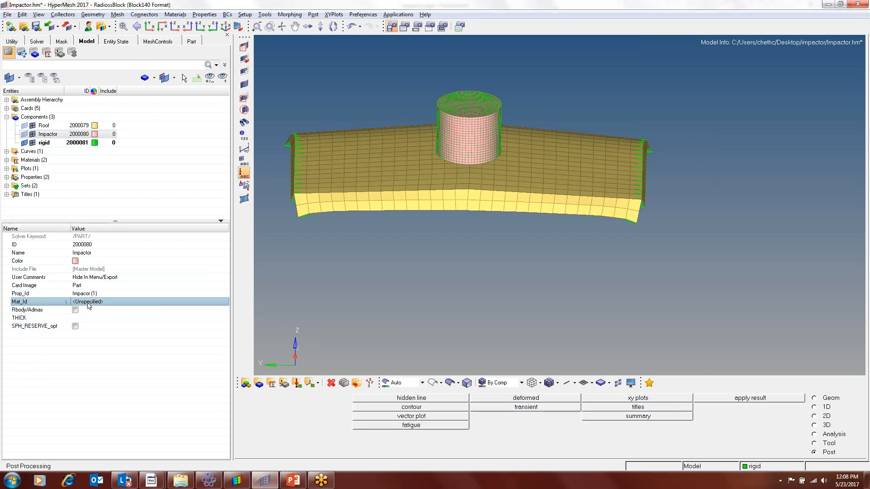
{"action": "left_click", "coordinate": [90, 302]}
{"action": "left_click", "coordinate": [45, 320]}
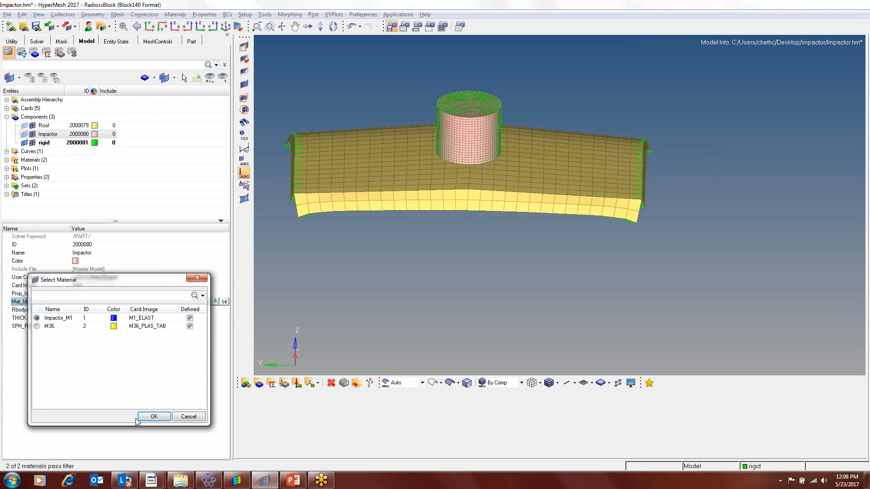
{"action": "left_click", "coordinate": [154, 417]}
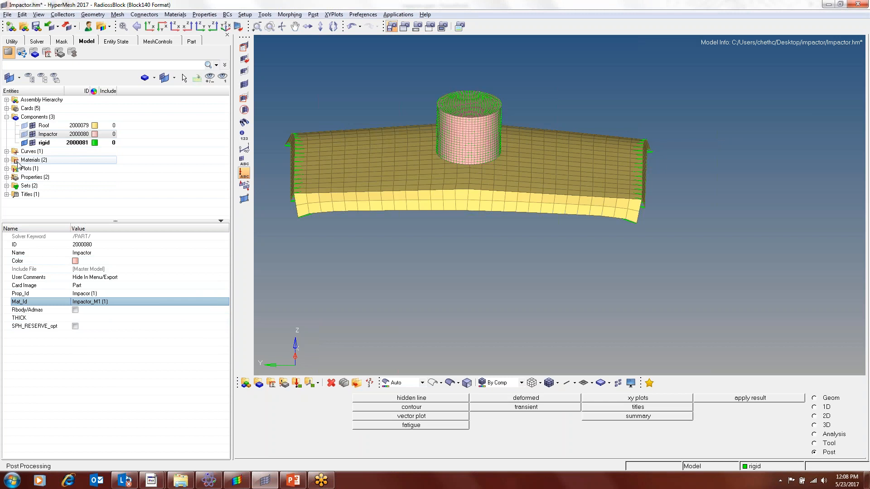
{"action": "left_click", "coordinate": [6, 117]}
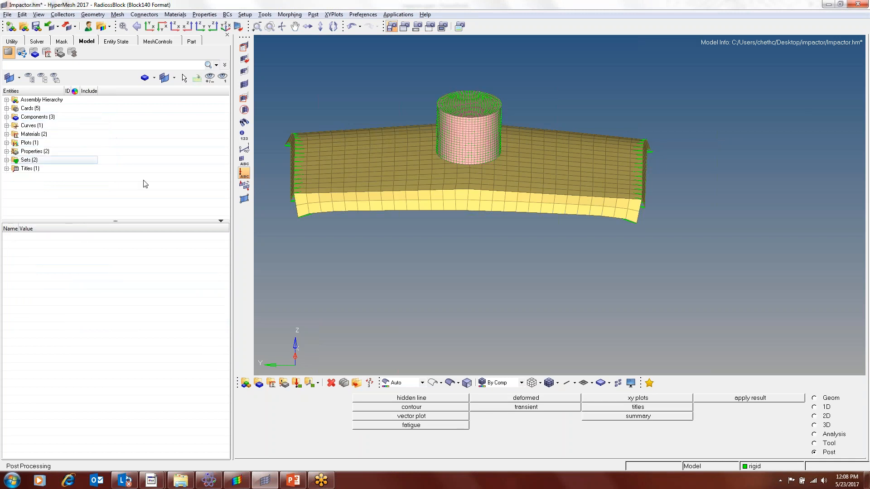
Check the boundary condition instructions on the PowerPoint slide and return to HyperMesh to examine the impactor and roof mesh.
{"action": "key", "text": "alt+Tab"}
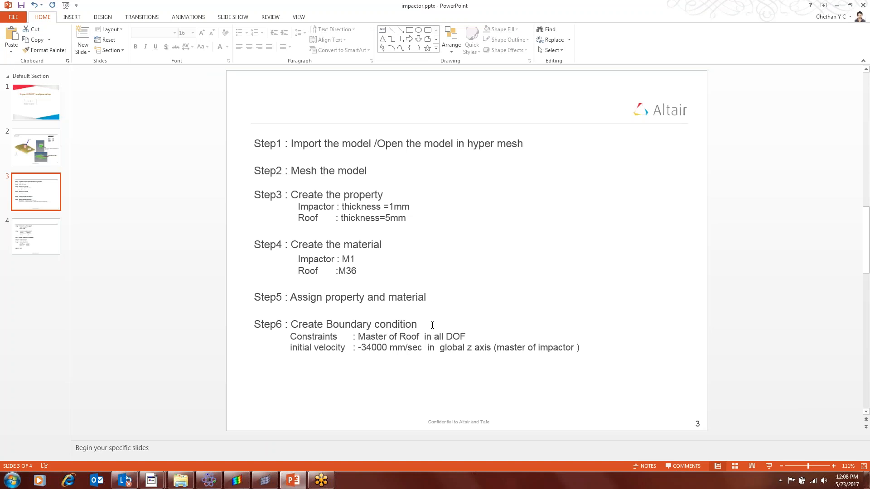
{"action": "key", "text": "alt+Tab"}
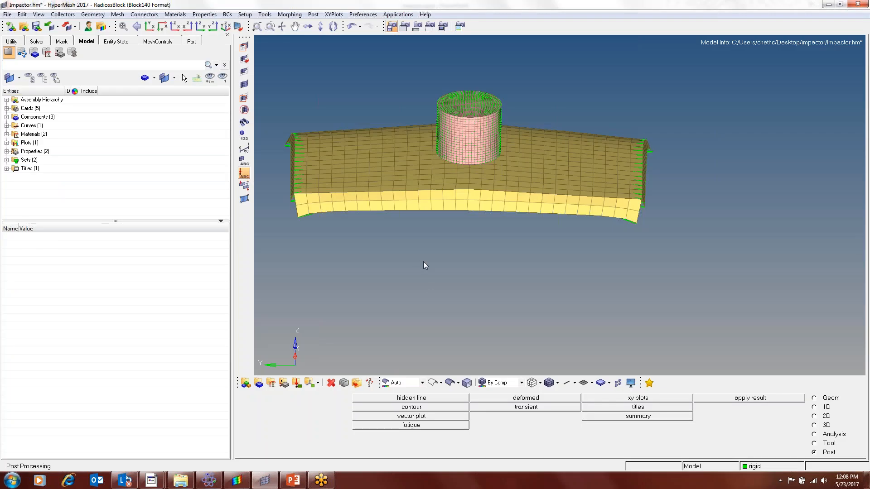
{"action": "scroll", "coordinate": [425, 262], "scroll_direction": "down", "scroll_amount": 2, "text": "ctrl"}
{"action": "mouse_move", "coordinate": [476, 292]}
{"action": "left_mouse_down", "text": "ctrl"}
{"action": "mouse_move", "coordinate": [478, 272]}
{"action": "mouse_move", "coordinate": [472, 295]}
{"action": "mouse_move", "coordinate": [474, 289]}
{"action": "left_mouse_up", "text": "ctrl"}
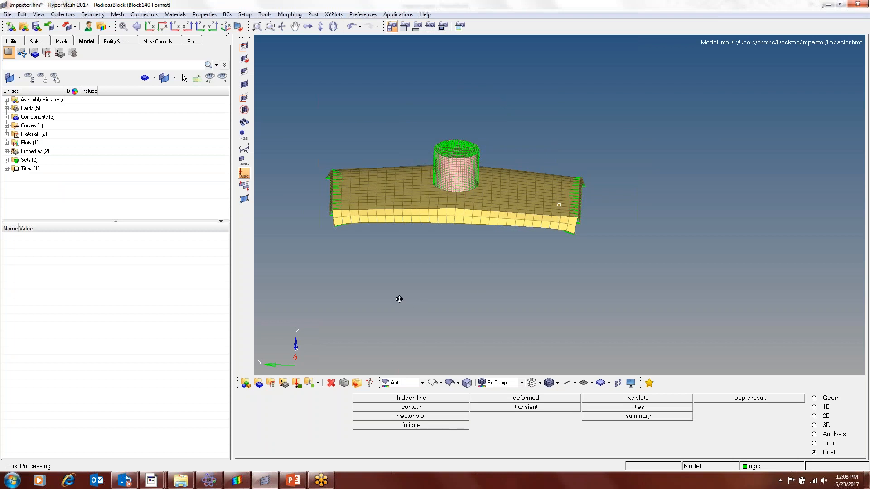
{"action": "scroll", "coordinate": [426, 170], "scroll_direction": "up", "scroll_amount": 3}
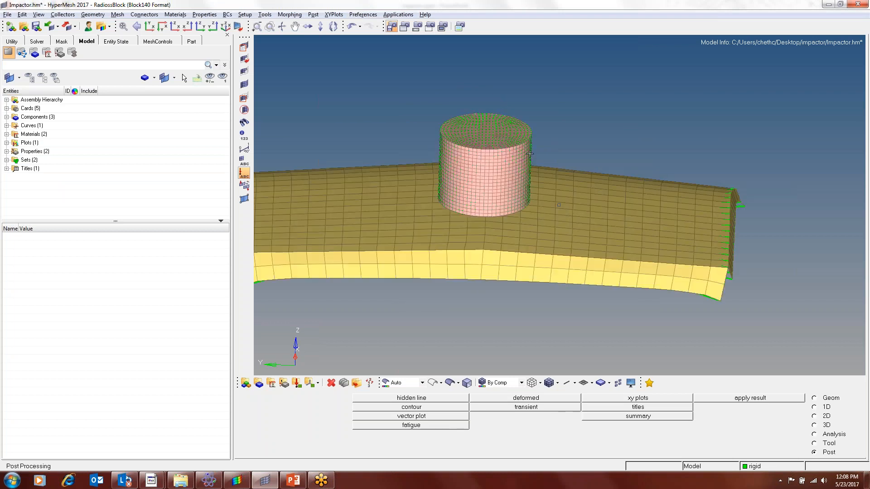
{"action": "scroll", "coordinate": [408, 220], "scroll_direction": "down", "scroll_amount": 2}
{"action": "left_click_drag", "start_coordinate": [438, 286], "coordinate": [441, 287], "text": "ctrl"}
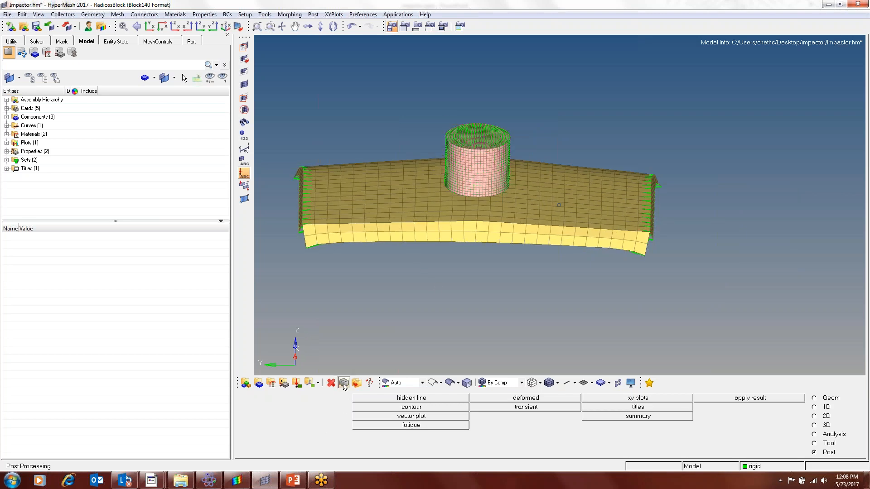
Show the mesh as wireframe and open the card of the impactor's rigid body element for editing.
{"action": "left_click", "coordinate": [344, 385]}
{"action": "left_click", "coordinate": [285, 399]}
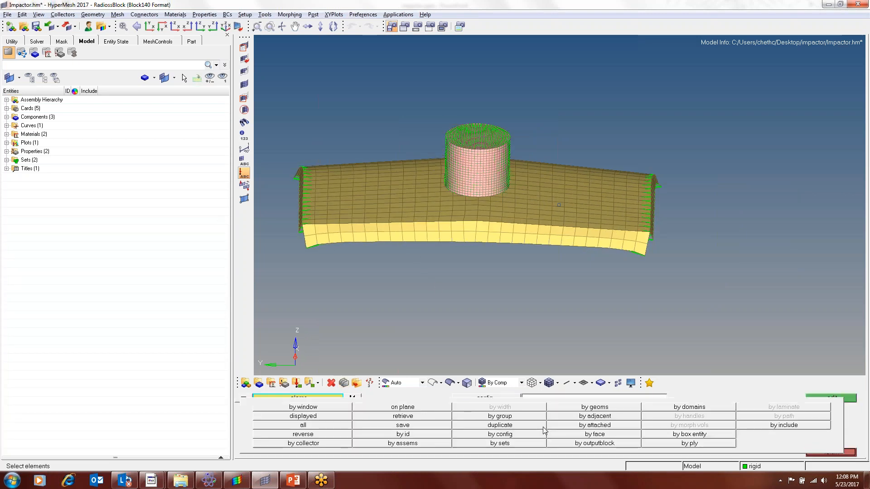
{"action": "left_click", "coordinate": [532, 383]}
{"action": "left_click", "coordinate": [284, 400]}
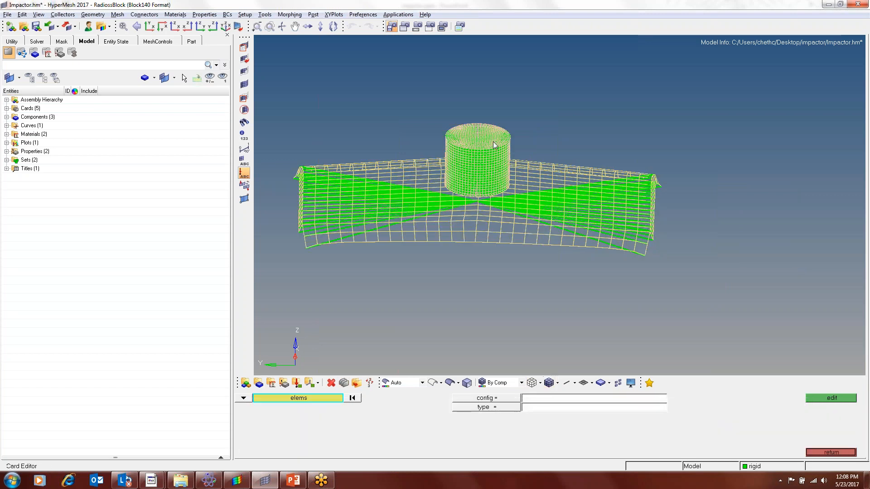
{"action": "scroll", "coordinate": [487, 144], "scroll_direction": "up", "scroll_amount": 8, "text": "ctrl"}
{"action": "left_click", "coordinate": [484, 111]}
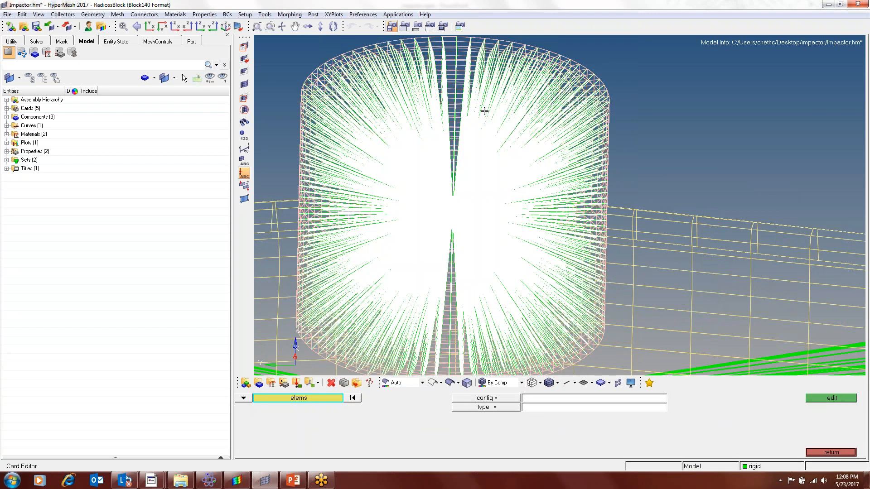
{"action": "key", "text": "f"}
{"action": "left_click", "coordinate": [811, 399]}
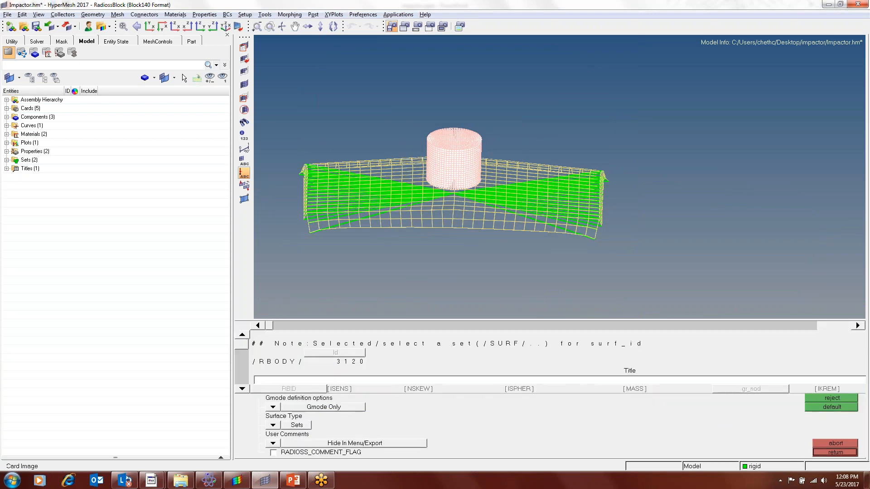
Set the mass of the impactor's rigid body to 0.450 and close the card editor.
{"action": "left_click", "coordinate": [244, 385]}
{"action": "left_click", "coordinate": [240, 337]}
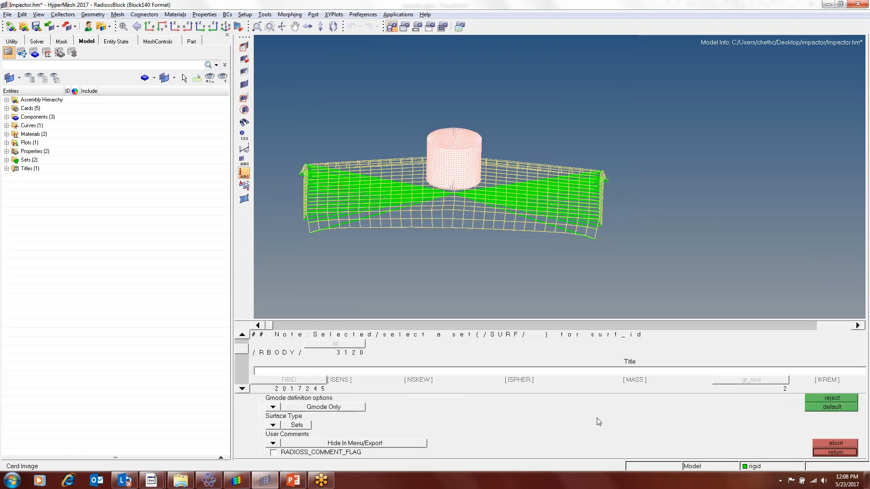
{"action": "left_click", "coordinate": [632, 389]}
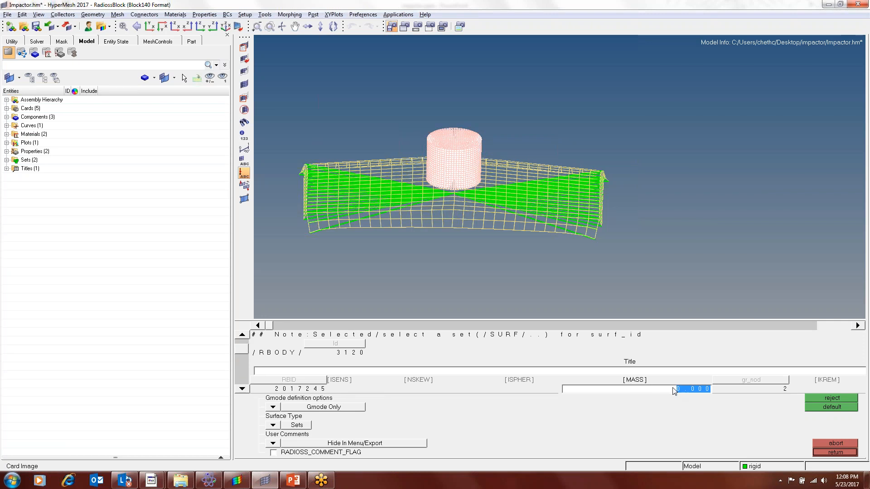
{"action": "key", "text": "BackSpace"}
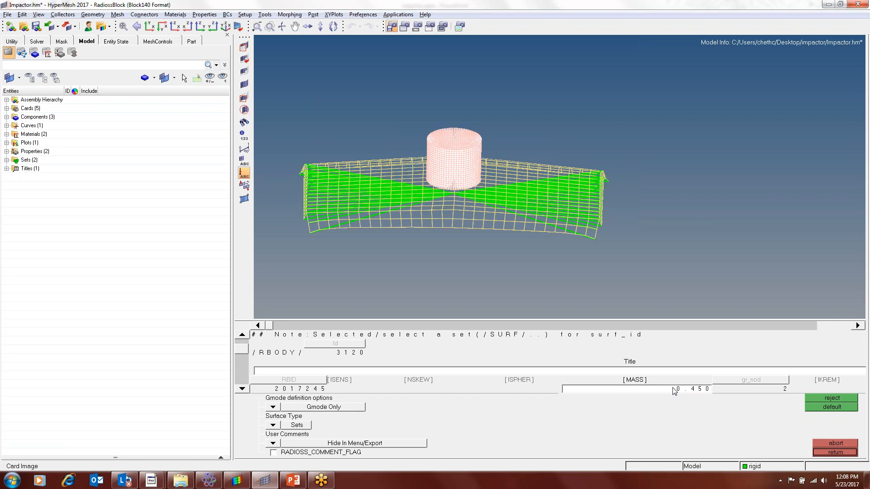
{"action": "left_click", "coordinate": [842, 453]}
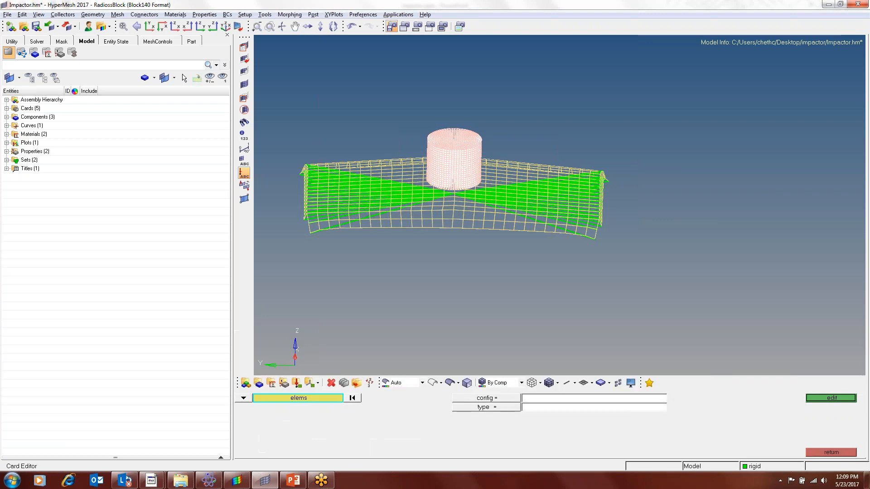
{"action": "left_click", "coordinate": [842, 453]}
Check the boundary condition instructions and the problem description slide in PowerPoint, and return to HyperMesh.
{"action": "scroll", "coordinate": [440, 204], "scroll_direction": "down", "scroll_amount": 3, "text": "ctrl"}
{"action": "left_click_drag", "start_coordinate": [481, 301], "coordinate": [559, 205], "text": "ctrl"}
{"action": "left_click_drag", "start_coordinate": [482, 270], "coordinate": [474, 288], "text": "ctrl"}
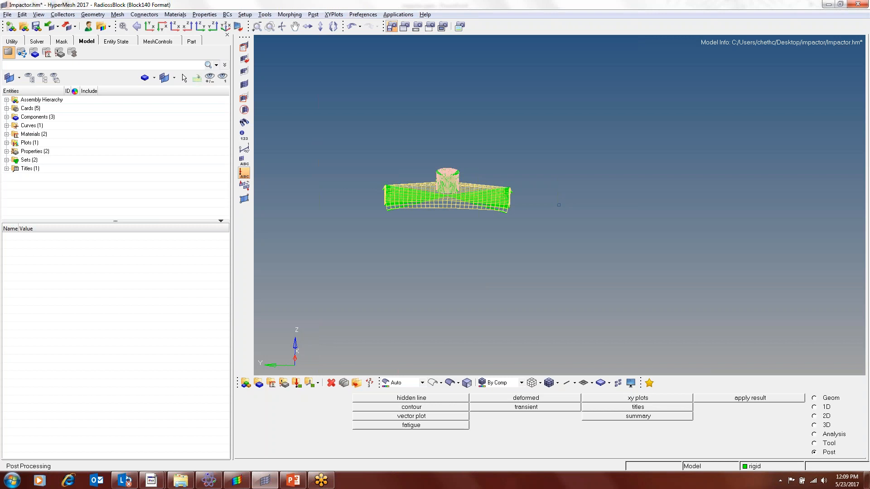
{"action": "key", "text": "alt+Tab"}
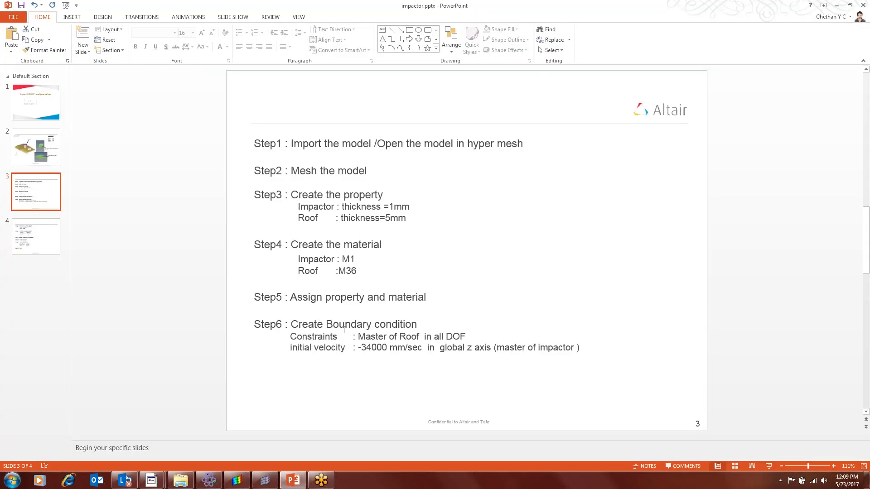
{"action": "key", "text": "alt+Tab"}
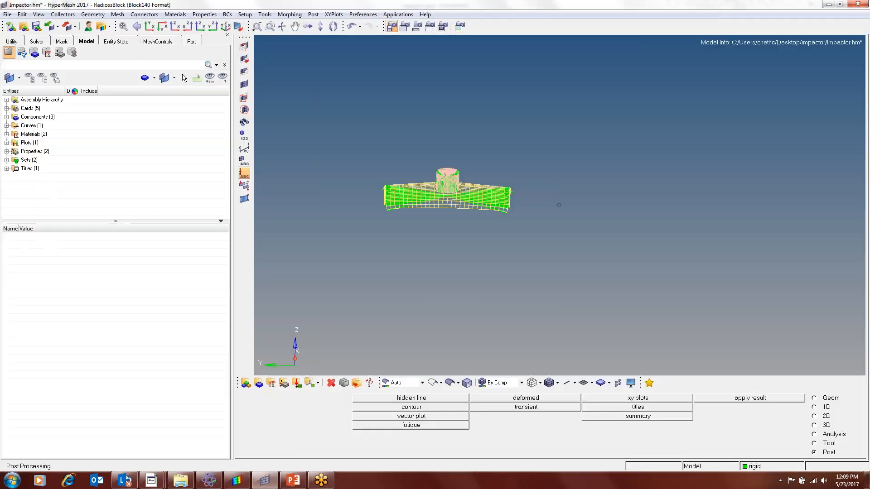
{"action": "left_click", "coordinate": [293, 481]}
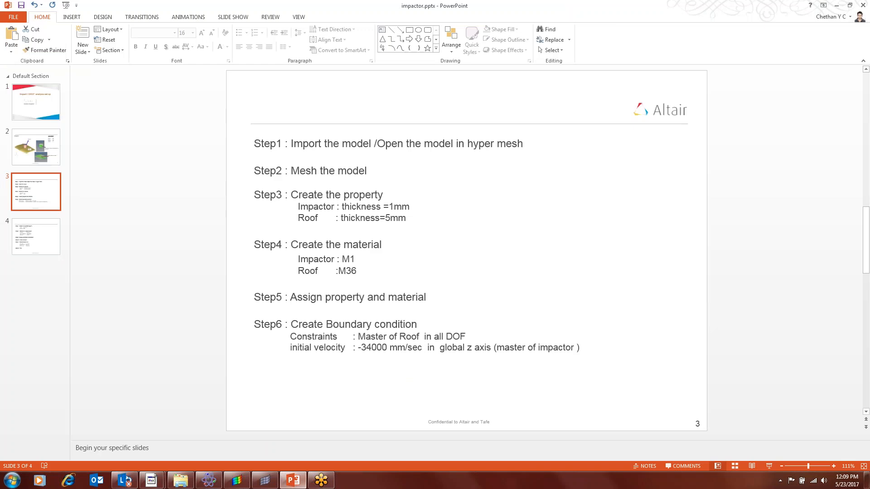
{"action": "left_click", "coordinate": [45, 161]}
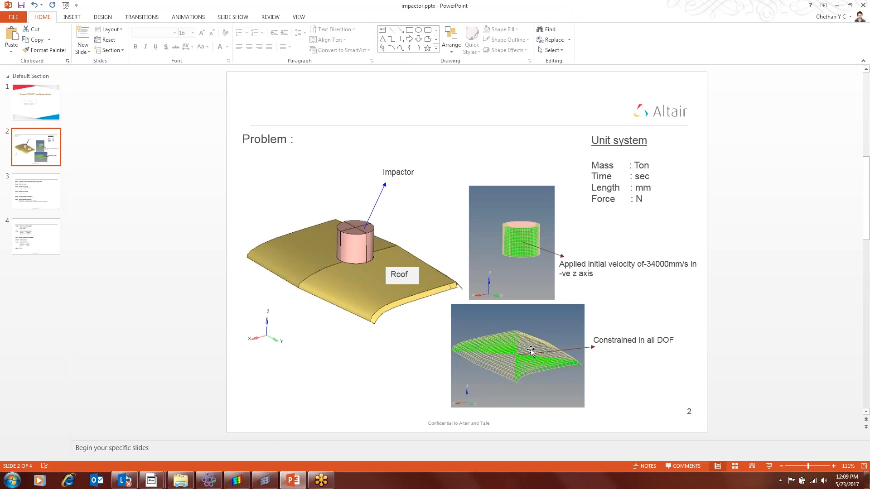
{"action": "key", "text": "alt+Tab"}
{"action": "scroll", "coordinate": [450, 183], "scroll_direction": "up", "scroll_amount": 5, "text": "ctrl"}
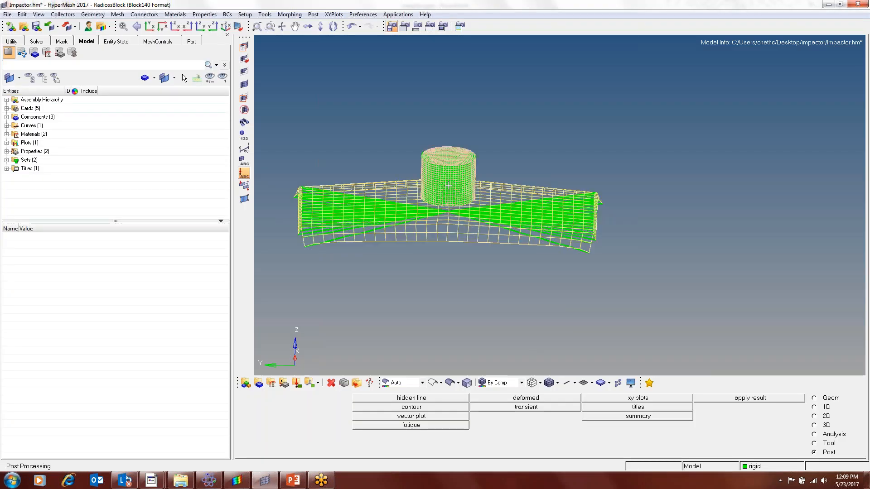
Examine the card of the roof's rigid body element for its master node ID and rigid body entries.
{"action": "left_click", "coordinate": [344, 384]}
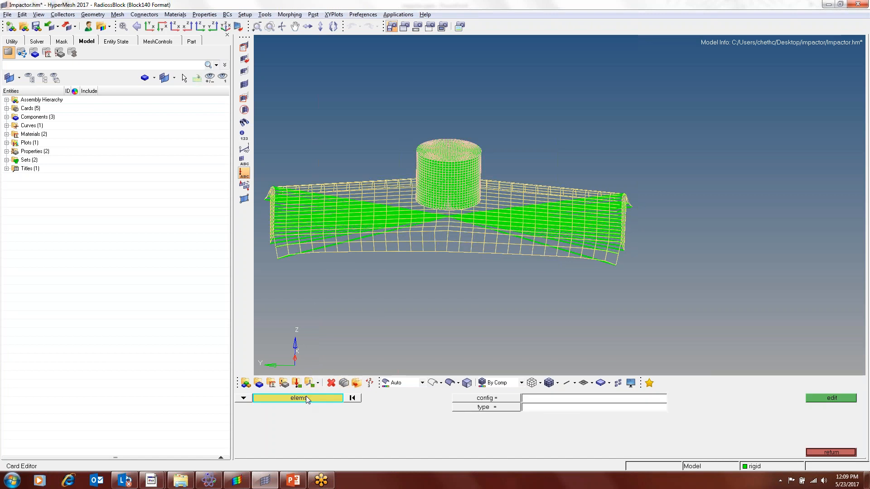
{"action": "scroll", "coordinate": [430, 222], "scroll_direction": "up", "scroll_amount": 4}
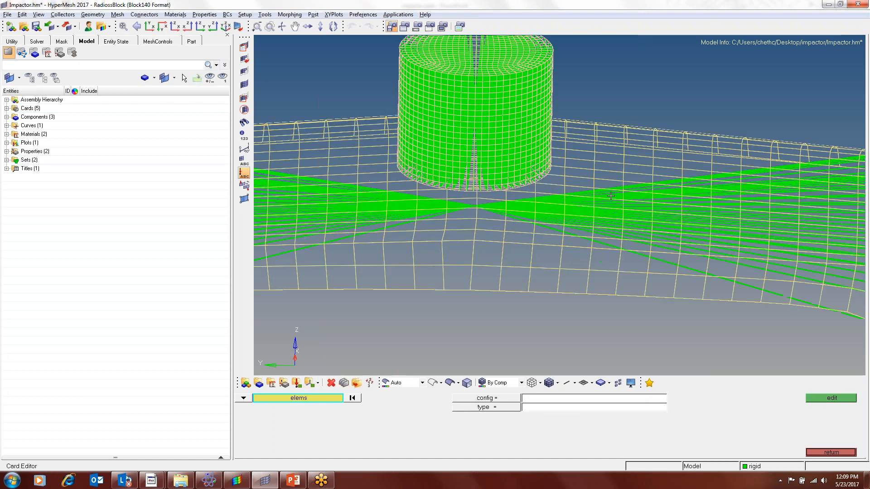
{"action": "scroll", "coordinate": [610, 196], "scroll_direction": "up", "scroll_amount": 3}
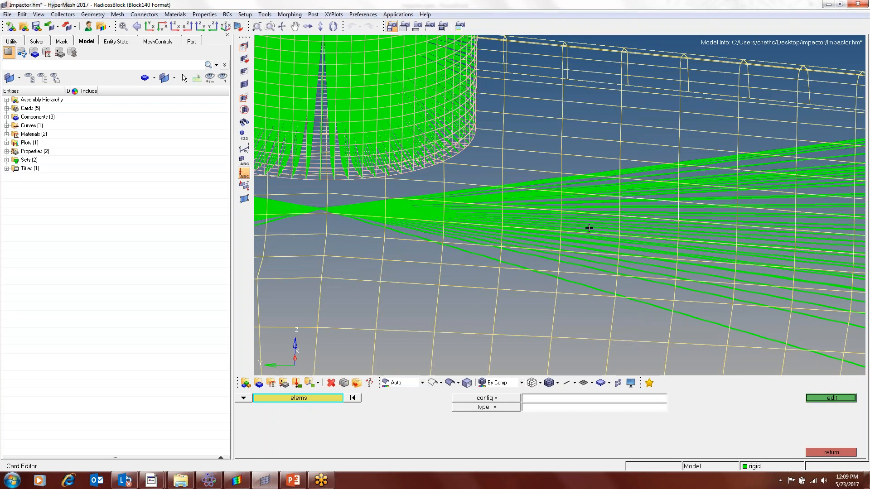
{"action": "scroll", "coordinate": [378, 194], "scroll_direction": "up", "scroll_amount": 4}
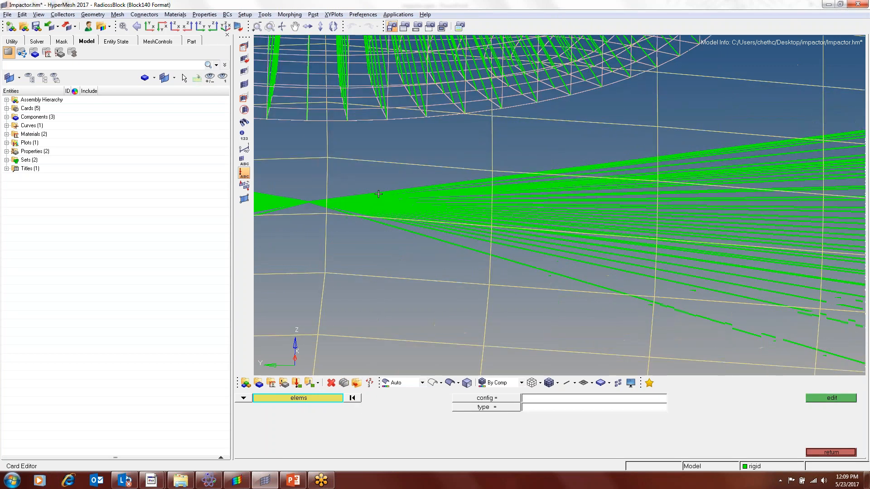
{"action": "left_click", "coordinate": [379, 211]}
{"action": "scroll", "coordinate": [380, 213], "scroll_direction": "down", "scroll_amount": 10}
{"action": "left_click", "coordinate": [823, 398]}
{"action": "left_click", "coordinate": [243, 389]}
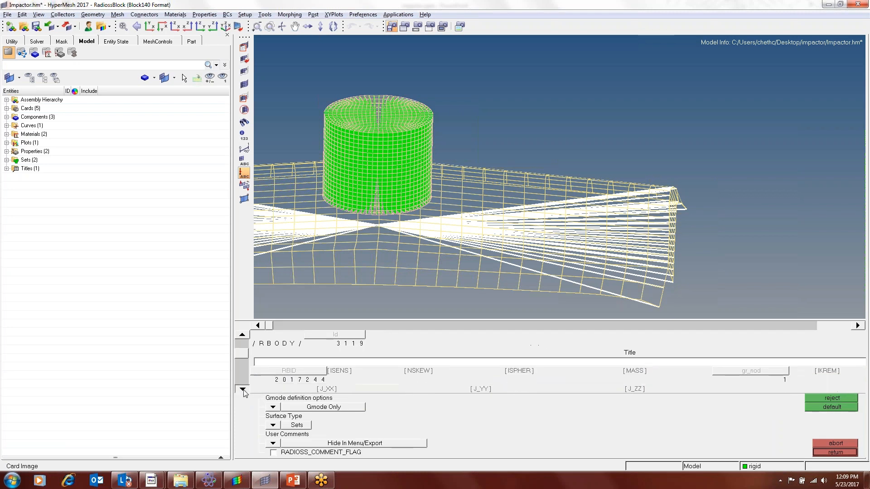
{"action": "left_click", "coordinate": [243, 389]}
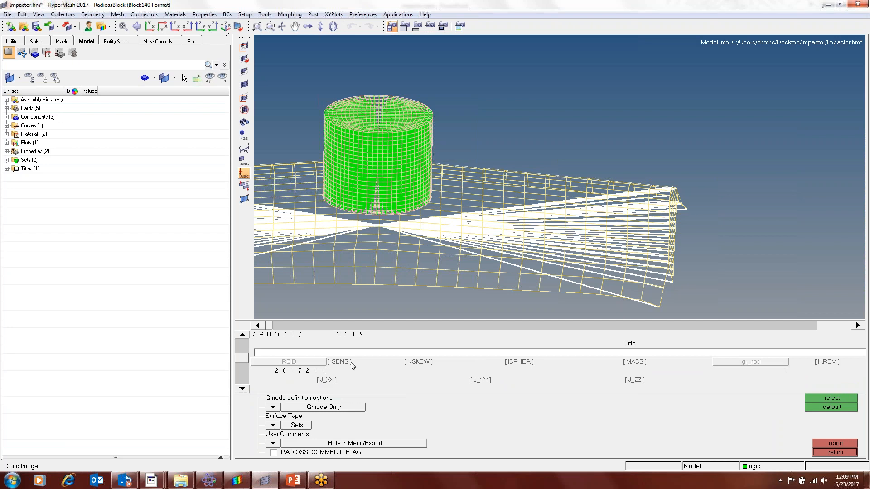
{"action": "scroll", "coordinate": [411, 254], "scroll_direction": "down", "scroll_amount": 3}
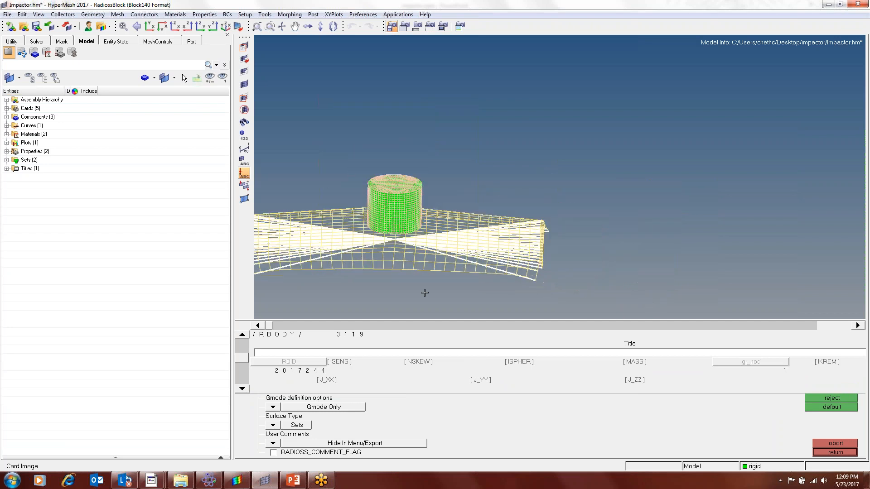
{"action": "left_click", "coordinate": [832, 453]}
Review the card of the impactor's rigid body element for its master node ID and mass, and close the card editor.
{"action": "scroll", "coordinate": [404, 191], "scroll_direction": "up", "scroll_amount": 3}
{"action": "scroll", "coordinate": [417, 180], "scroll_direction": "up", "scroll_amount": 5}
{"action": "left_click", "coordinate": [462, 97]}
{"action": "scroll", "coordinate": [399, 201], "scroll_direction": "down", "scroll_amount": 8}
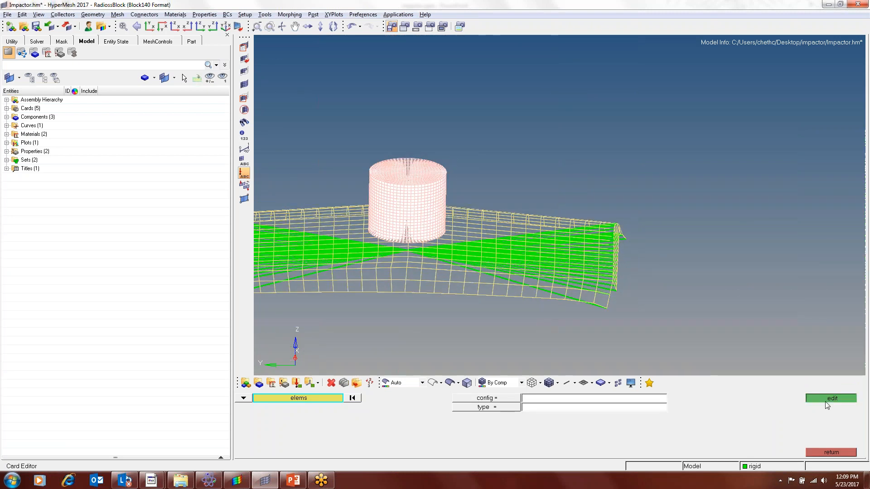
{"action": "left_click", "coordinate": [832, 398]}
{"action": "left_click", "coordinate": [242, 388]}
{"action": "left_click", "coordinate": [242, 388]}
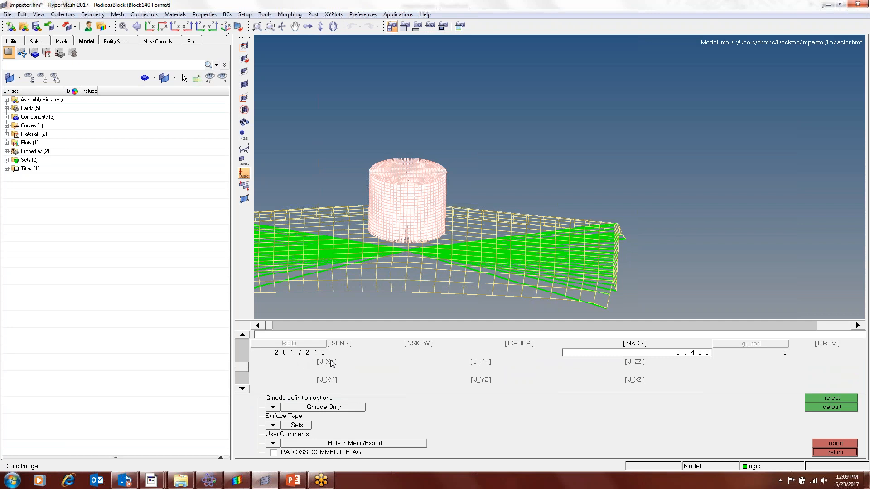
{"action": "left_click", "coordinate": [835, 452]}
{"action": "left_click", "coordinate": [835, 452]}
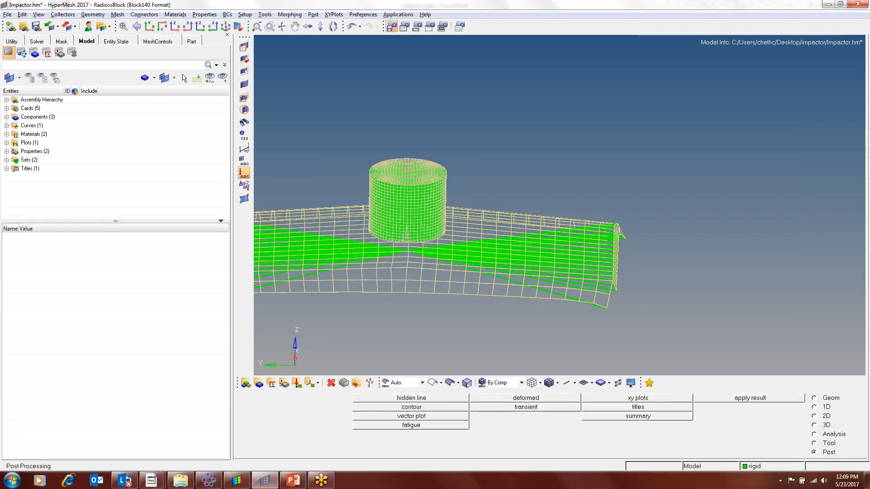
Start a new boundary condition named BC in the Radioss BC's Manager.
{"action": "scroll", "coordinate": [544, 222], "scroll_direction": "down", "scroll_amount": 4}
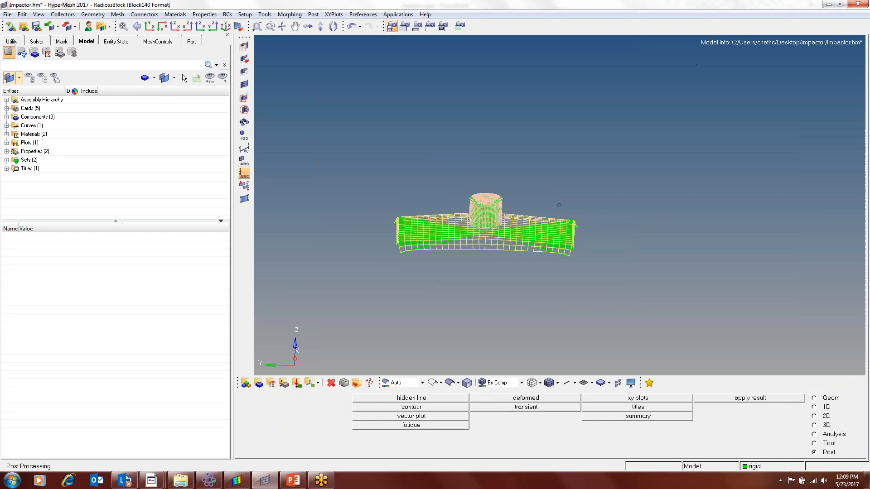
{"action": "left_click", "coordinate": [10, 42]}
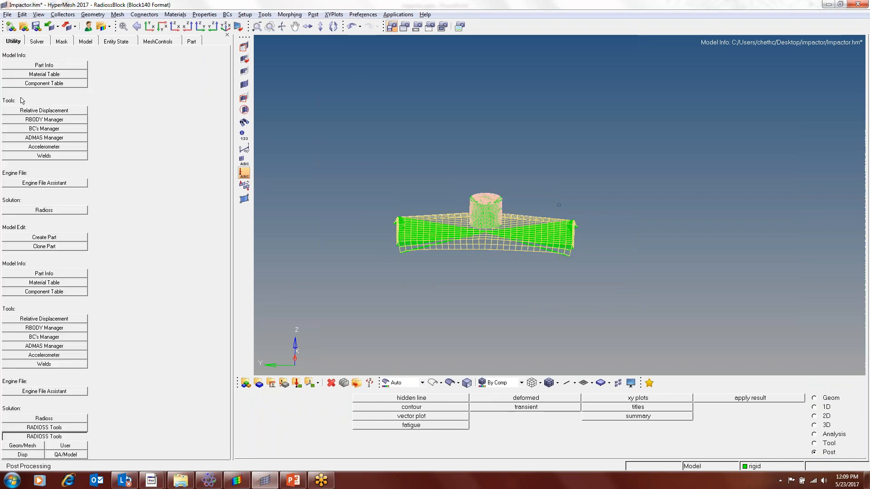
{"action": "left_click", "coordinate": [69, 339]}
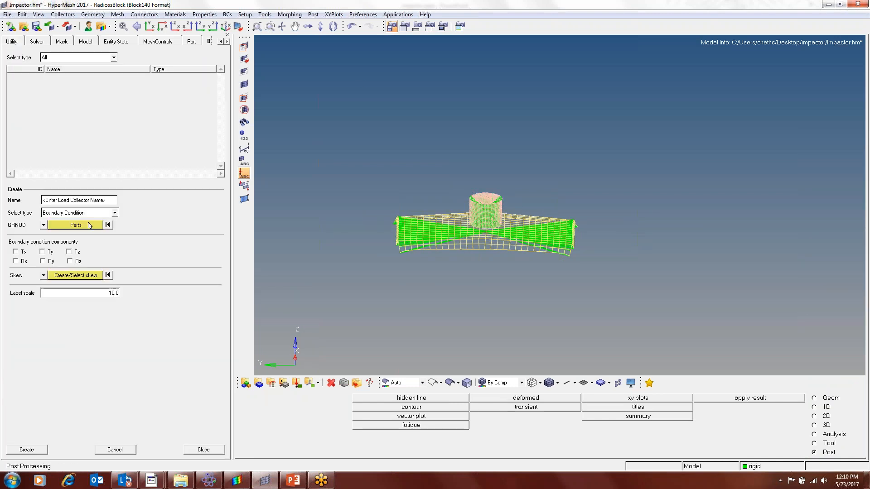
{"action": "left_click", "coordinate": [78, 202]}
{"action": "type", "text": "BC"}
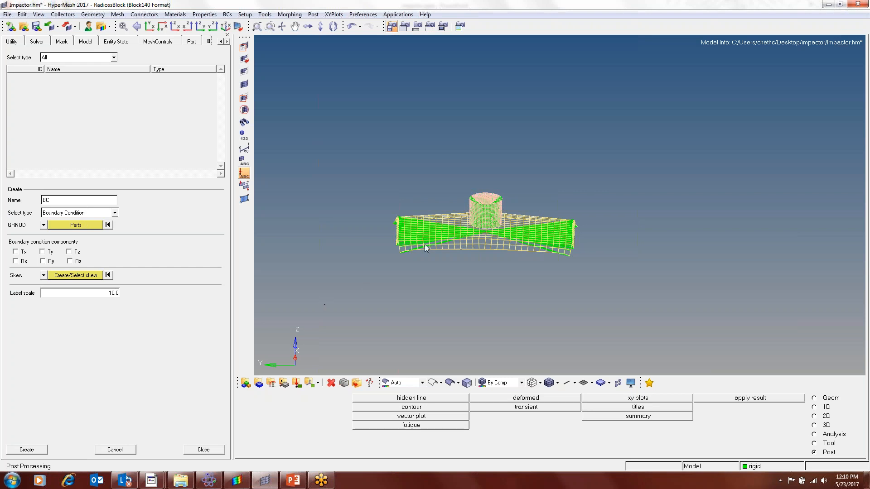
Define the boundary condition's node group by nodes and select the roof's master node by its ID 2017244.
{"action": "scroll", "coordinate": [425, 245], "scroll_direction": "up", "scroll_amount": 3}
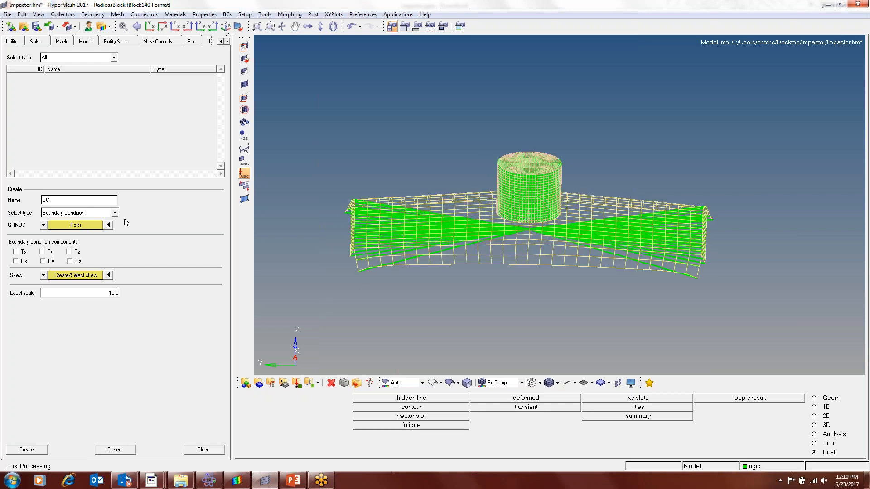
{"action": "left_click", "coordinate": [44, 225]}
{"action": "left_click", "coordinate": [62, 242]}
{"action": "left_click", "coordinate": [58, 226]}
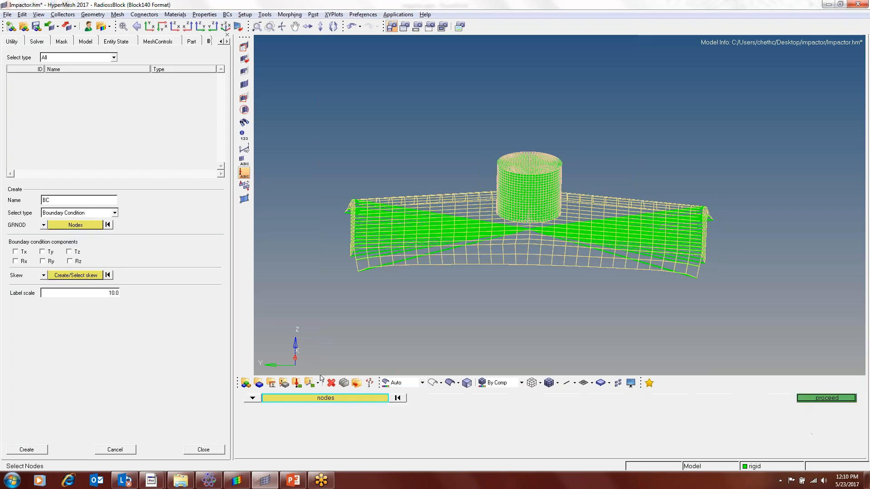
{"action": "left_click", "coordinate": [302, 397]}
{"action": "left_click", "coordinate": [391, 434]}
{"action": "left_click", "coordinate": [530, 399]}
{"action": "type", "text": "20172"}
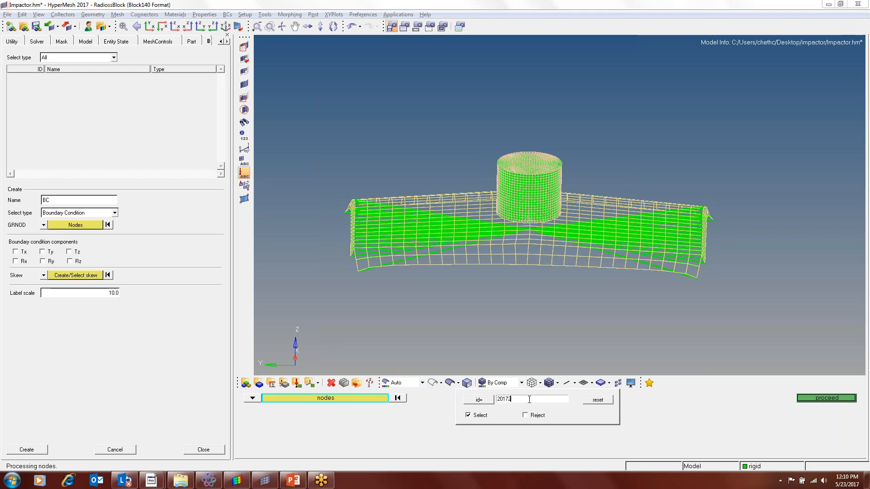
{"action": "type", "text": "44"}
{"action": "key", "text": "Return"}
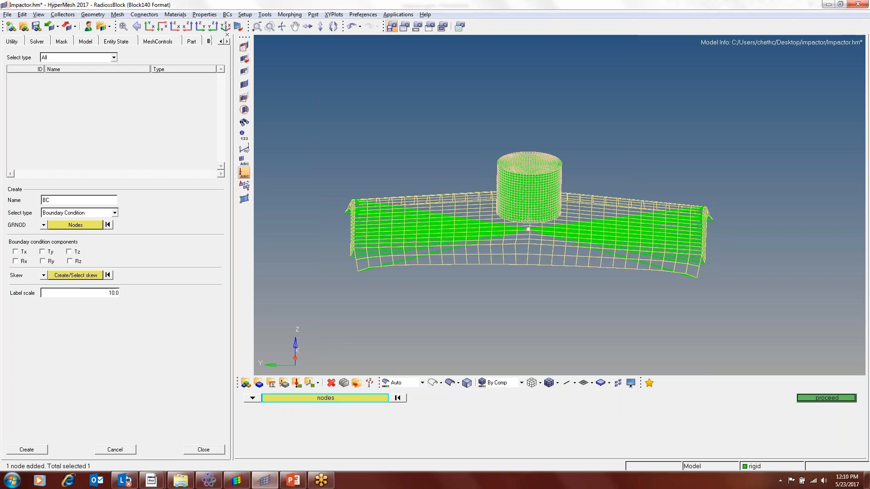
{"action": "left_click", "coordinate": [827, 398]}
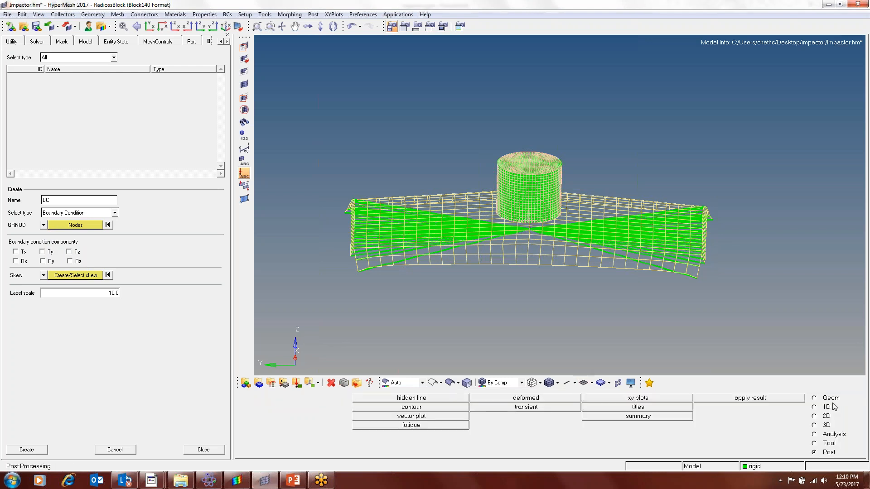
Constrain the roof's master node in all translational and rotational degrees of freedom and create the boundary condition.
{"action": "left_click", "coordinate": [16, 252]}
{"action": "left_click", "coordinate": [16, 261]}
{"action": "left_click", "coordinate": [48, 262]}
{"action": "left_click", "coordinate": [45, 252]}
{"action": "left_click", "coordinate": [22, 449]}
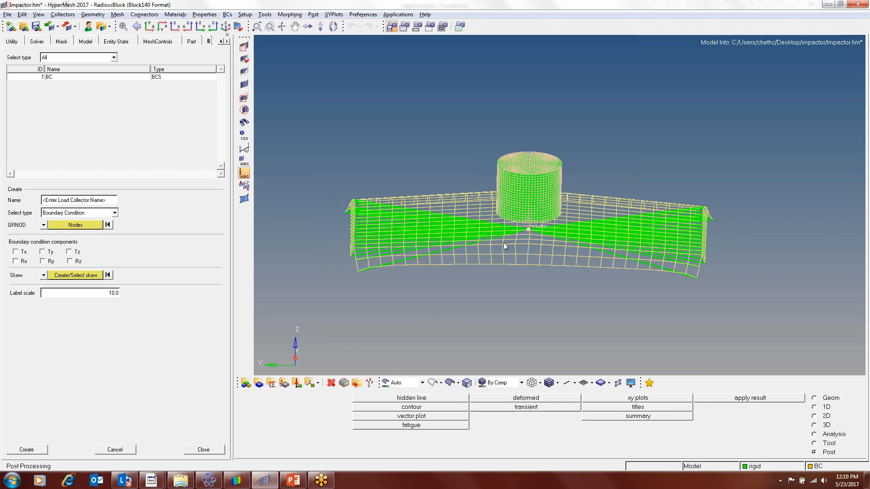
{"action": "scroll", "coordinate": [532, 228], "scroll_direction": "up", "scroll_amount": 4, "text": "ctrl"}
{"action": "scroll", "coordinate": [515, 185], "scroll_direction": "down", "scroll_amount": 4, "text": "ctrl"}
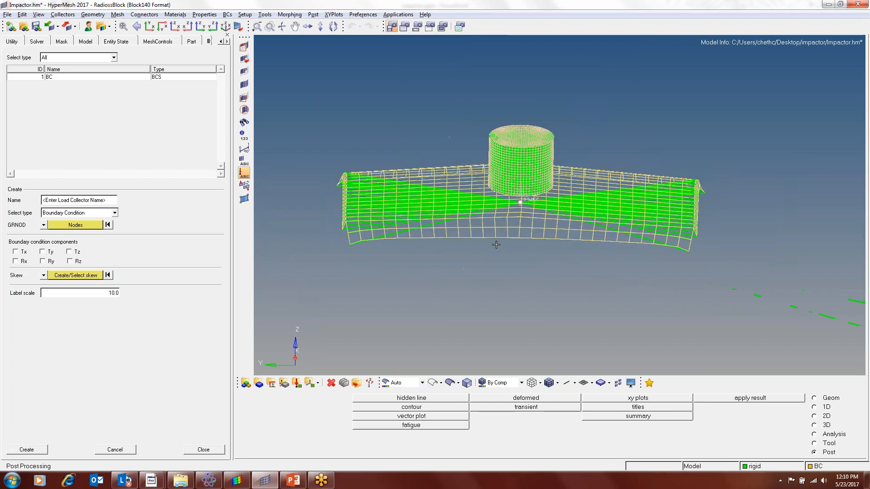
Start a new load collector named intial_velocity and set its type to Initial Velocity.
{"action": "left_click", "coordinate": [110, 200]}
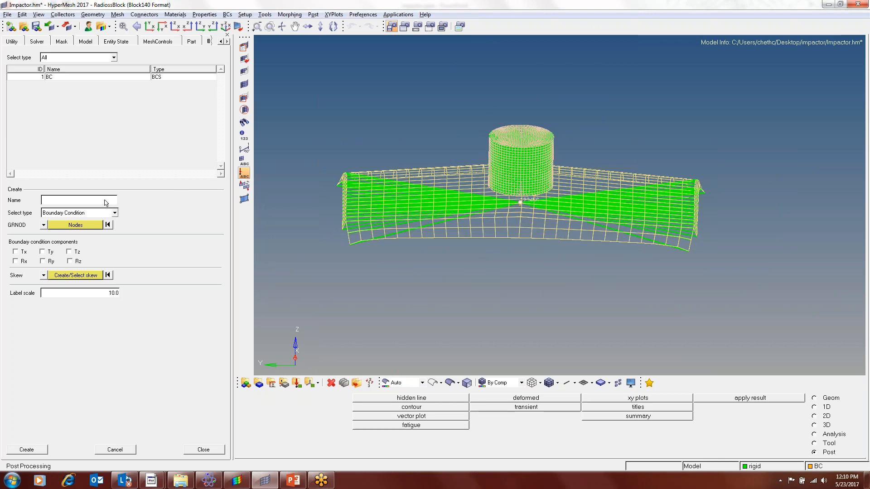
{"action": "key", "text": "t"}
{"action": "key", "text": "r"}
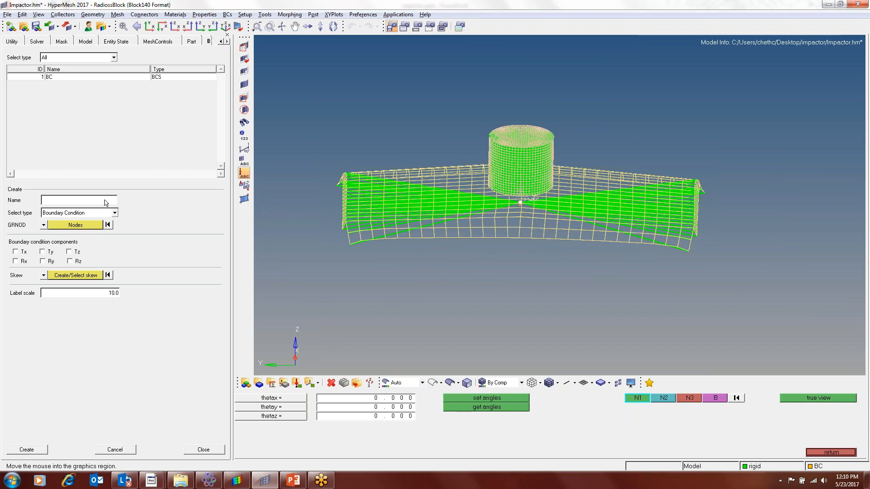
{"action": "left_click", "coordinate": [106, 203]}
{"action": "type", "text": "_velocity"}
{"action": "left_click", "coordinate": [114, 213]}
{"action": "left_click", "coordinate": [115, 254]}
{"action": "left_click", "coordinate": [115, 254]}
{"action": "left_click", "coordinate": [62, 234]}
Define the initial velocity's node group by picking the impactor's master node by its ID.
{"action": "left_click", "coordinate": [55, 226]}
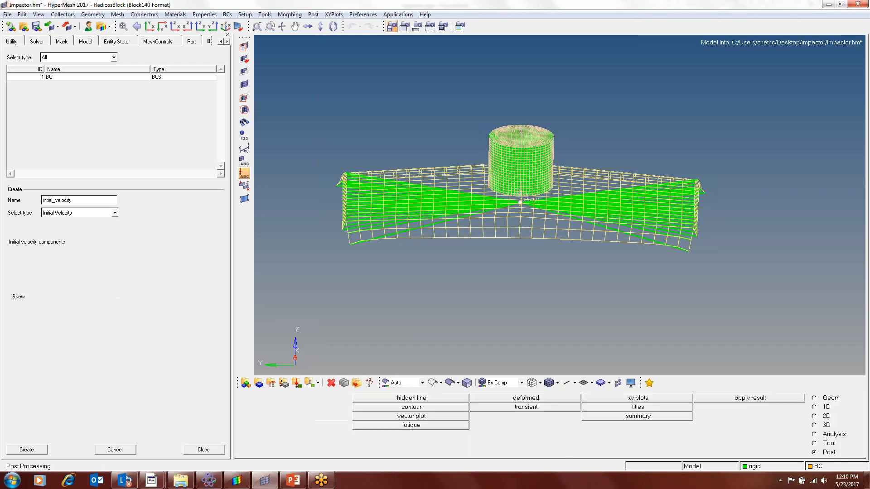
{"action": "left_click", "coordinate": [303, 398]}
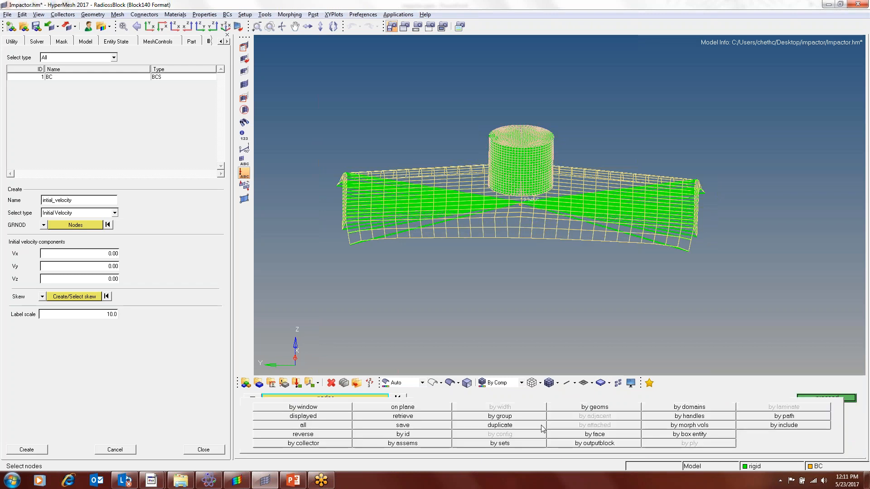
{"action": "left_click", "coordinate": [536, 405]}
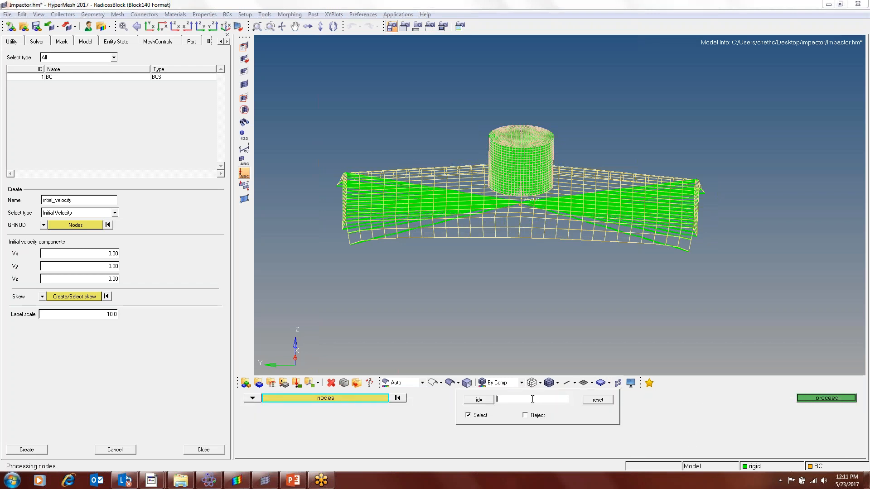
{"action": "type", "text": "20172"}
{"action": "key", "text": "BackSpace"}
{"action": "key", "text": "Return"}
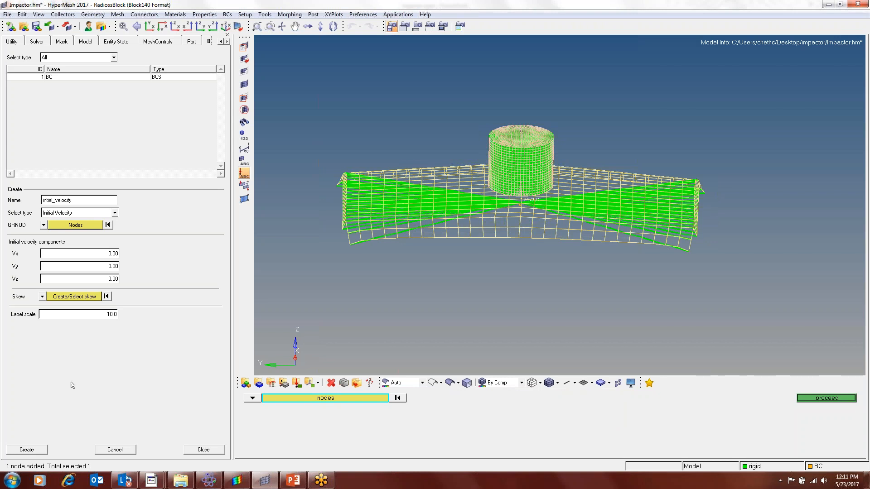
{"action": "left_click", "coordinate": [814, 397]}
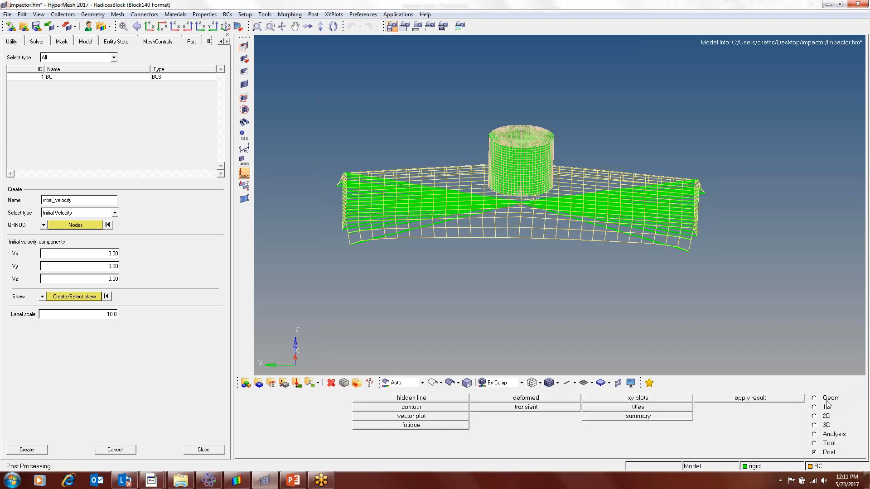
Set the initial velocity's Vz component to -34000 and create the load.
{"action": "left_click_drag", "start_coordinate": [100, 278], "coordinate": [135, 280]}
{"action": "left_click_drag", "start_coordinate": [449, 285], "coordinate": [423, 264], "text": "ctrl"}
{"action": "left_click", "coordinate": [110, 280]}
{"action": "left_click_drag", "start_coordinate": [110, 279], "coordinate": [139, 283]}
{"action": "key", "text": "BackSpace"}
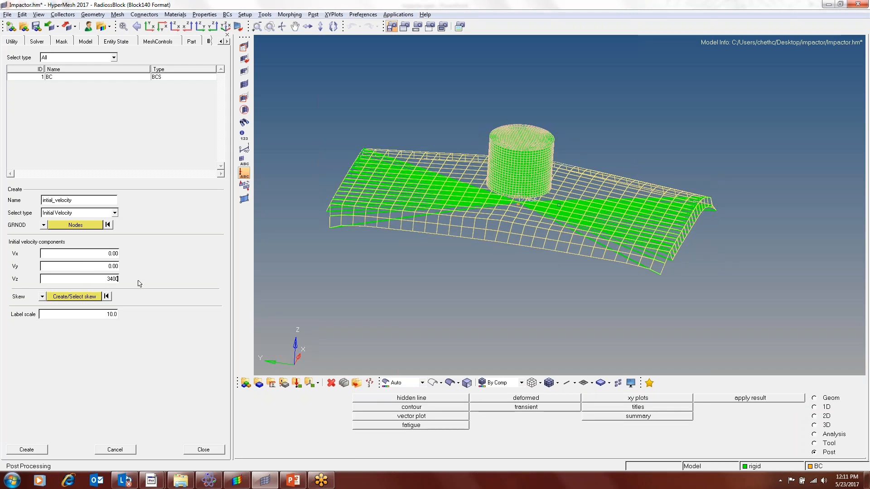
{"action": "type", "text": "34000"}
{"action": "key", "text": "BackSpace"}
{"action": "key", "text": "BackSpace"}
{"action": "key", "text": "BackSpace"}
{"action": "left_click", "coordinate": [27, 450]}
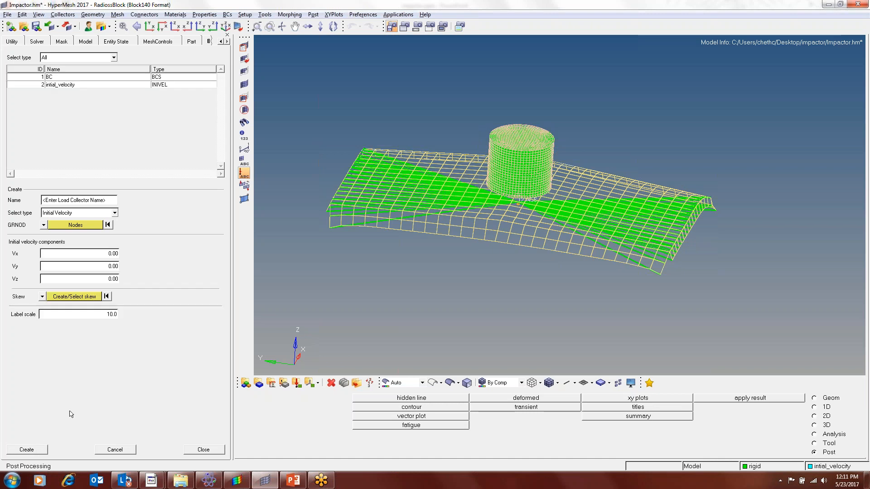
Start another load collector named BC_imp and set its type to Boundary Condition.
{"action": "left_click_drag", "start_coordinate": [414, 297], "coordinate": [442, 292], "text": "ctrl"}
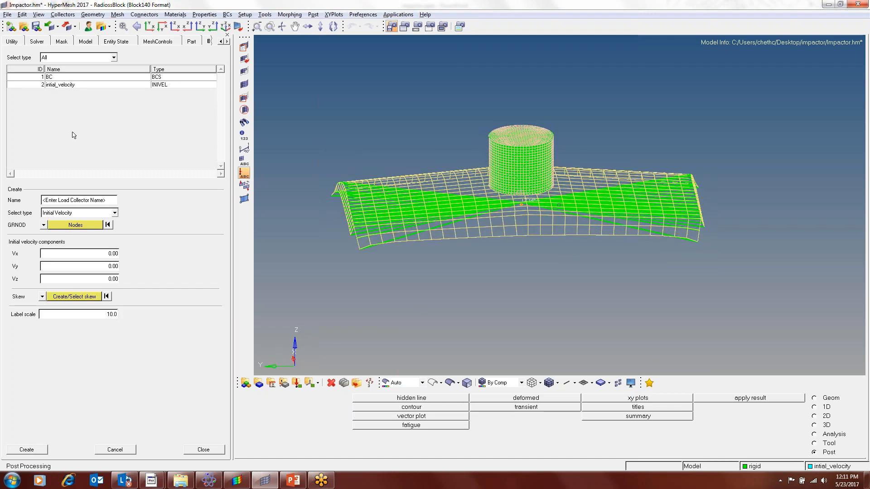
{"action": "left_click_drag", "start_coordinate": [422, 256], "coordinate": [410, 253], "text": "ctrl"}
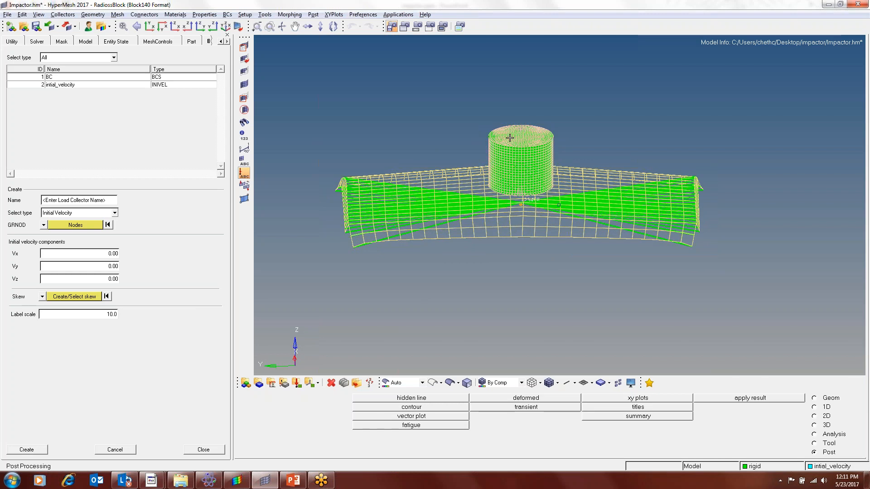
{"action": "left_click", "coordinate": [114, 202]}
{"action": "type", "text": "BC_imp"}
{"action": "left_click", "coordinate": [114, 213]}
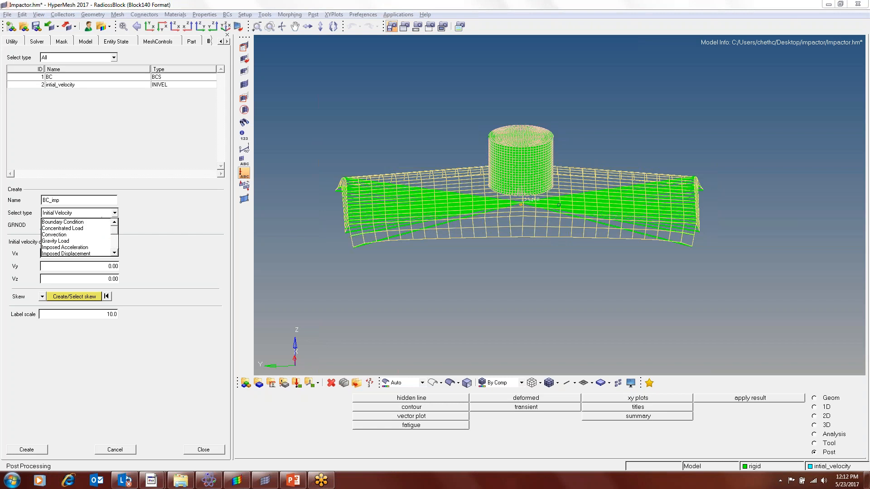
{"action": "left_click", "coordinate": [72, 222]}
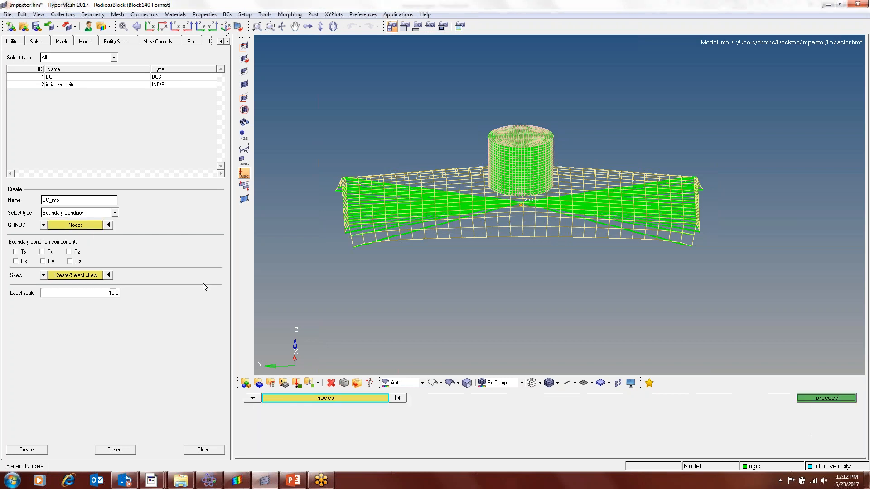
Select the impactor's master node by its ID 2017245 as the node group of BC_imp.
{"action": "left_click", "coordinate": [290, 399]}
{"action": "left_click", "coordinate": [539, 411]}
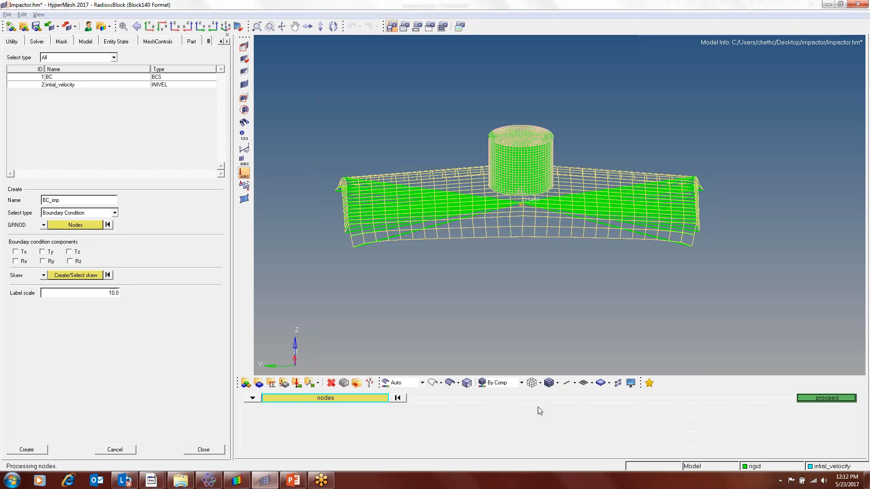
{"action": "type", "text": "2017245"}
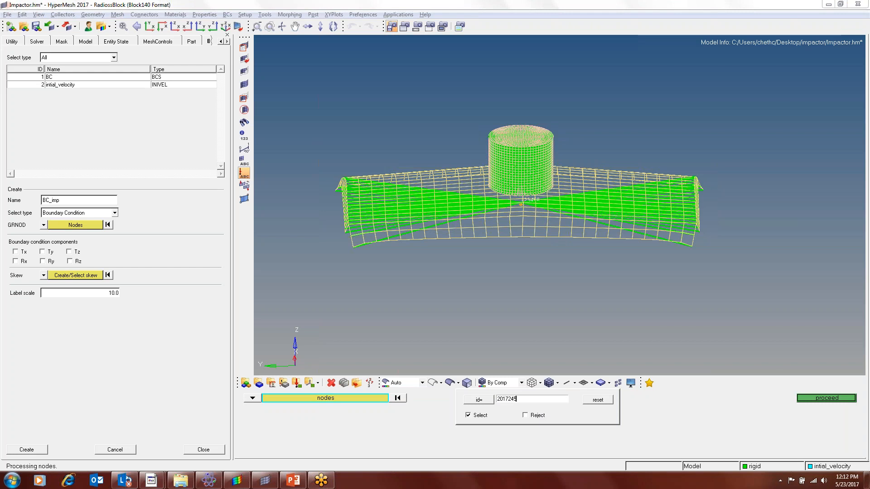
{"action": "key", "text": "Return"}
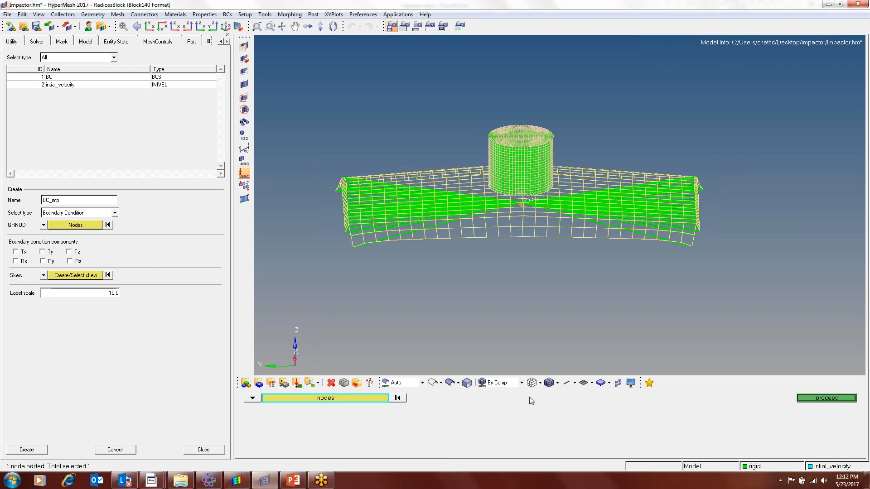
{"action": "left_click", "coordinate": [823, 400]}
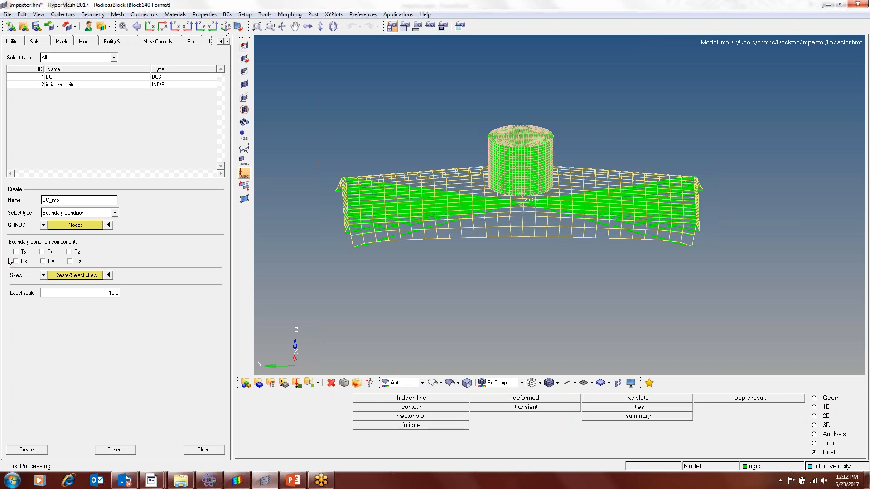
Constrain the impactor's master node in Tx, Ty, Rx, Ry and Rz, create the boundary condition, and close the BC's Manager.
{"action": "left_click", "coordinate": [42, 262]}
{"action": "left_click", "coordinate": [42, 252]}
{"action": "left_click", "coordinate": [26, 449]}
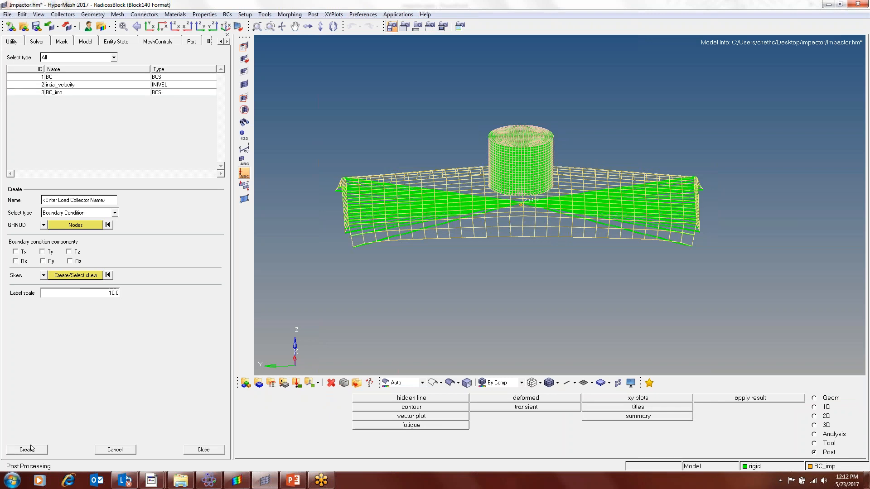
{"action": "scroll", "coordinate": [442, 301], "scroll_direction": "down", "scroll_amount": 3, "text": "ctrl"}
{"action": "left_click_drag", "start_coordinate": [458, 284], "coordinate": [459, 289], "text": "ctrl"}
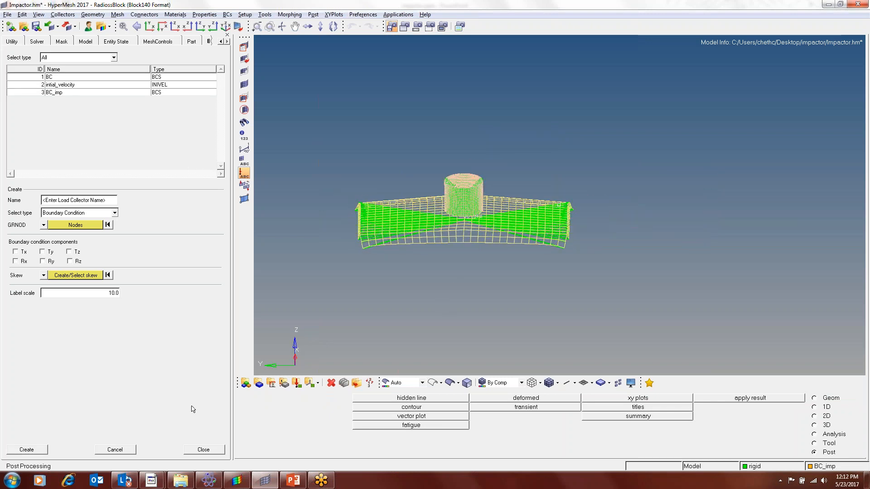
{"action": "left_click", "coordinate": [205, 451]}
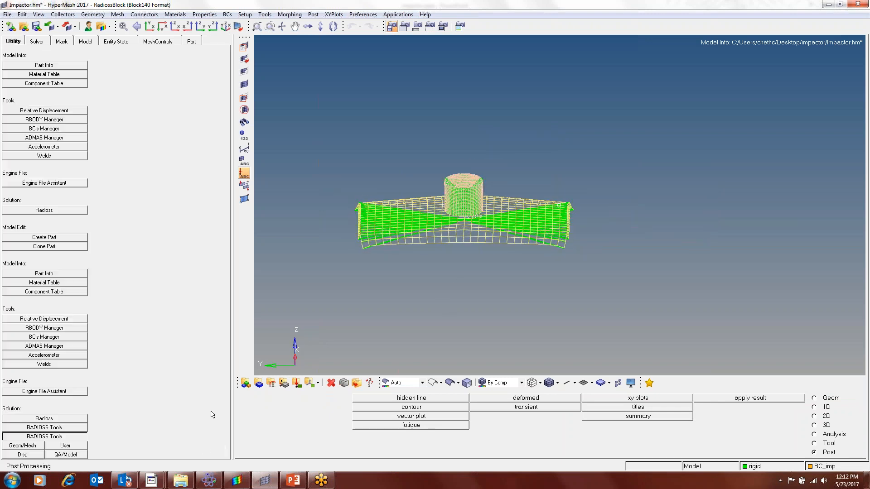
Review the load collectors BC, intial_velocity and BC_imp in the model tree, checking each one's components and location on the model.
{"action": "left_click", "coordinate": [81, 44]}
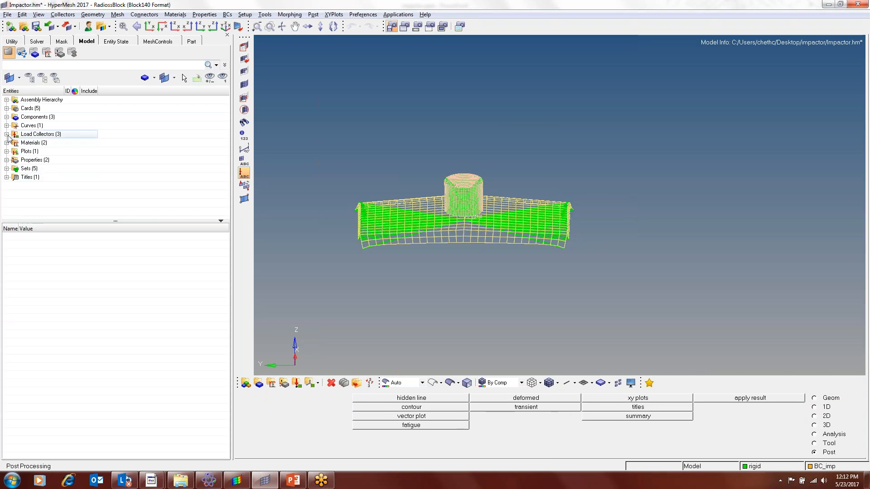
{"action": "left_click", "coordinate": [6, 134]}
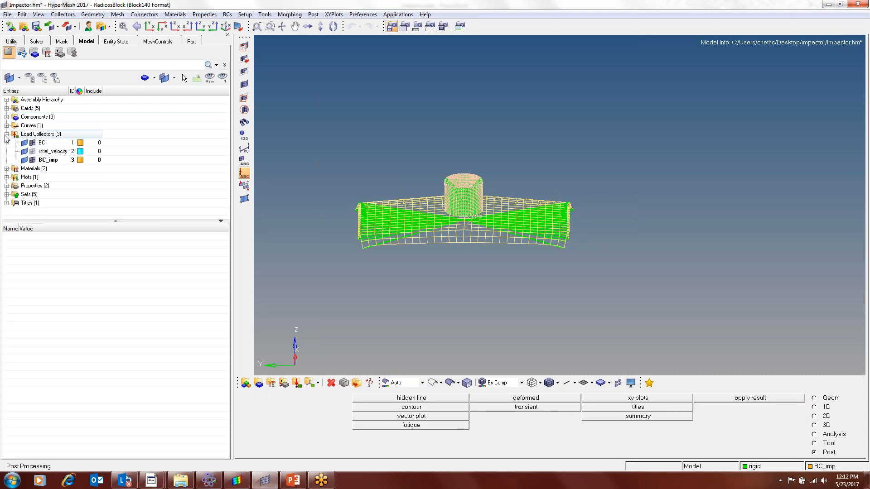
{"action": "right_click", "coordinate": [48, 145]}
{"action": "left_click", "coordinate": [45, 144]}
{"action": "right_click", "coordinate": [36, 143]}
{"action": "left_click", "coordinate": [49, 213]}
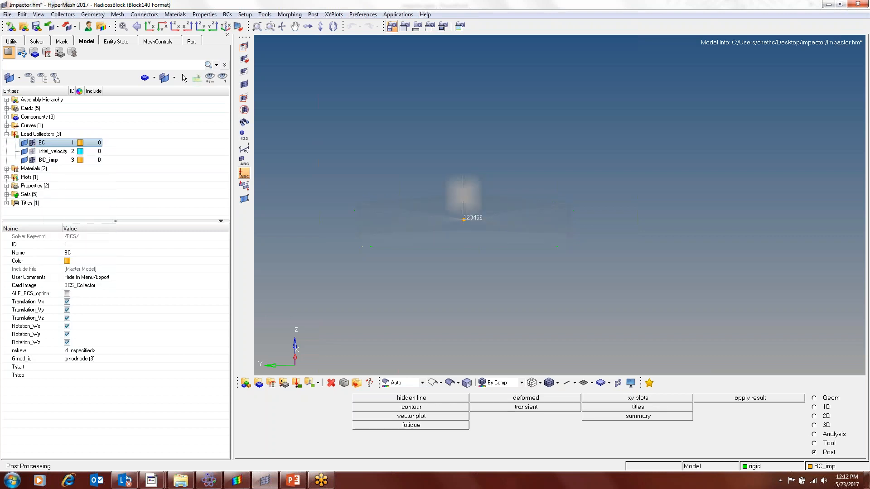
{"action": "left_click", "coordinate": [49, 152]}
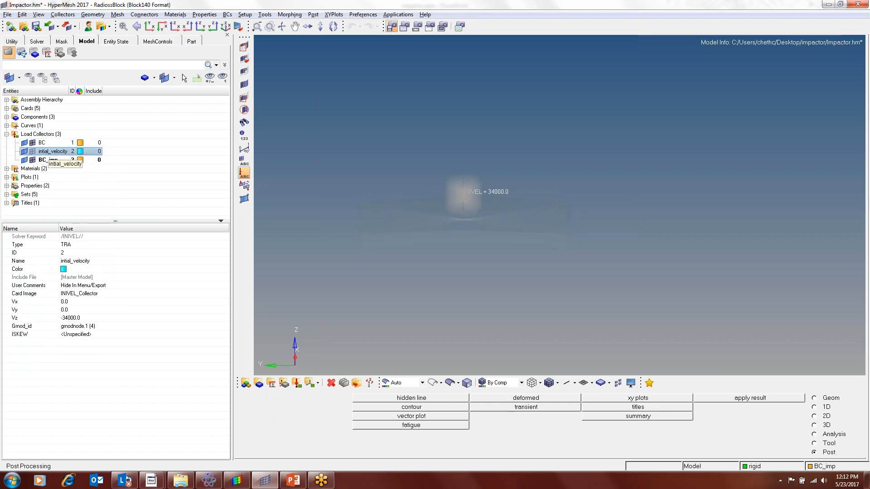
{"action": "left_click", "coordinate": [48, 160]}
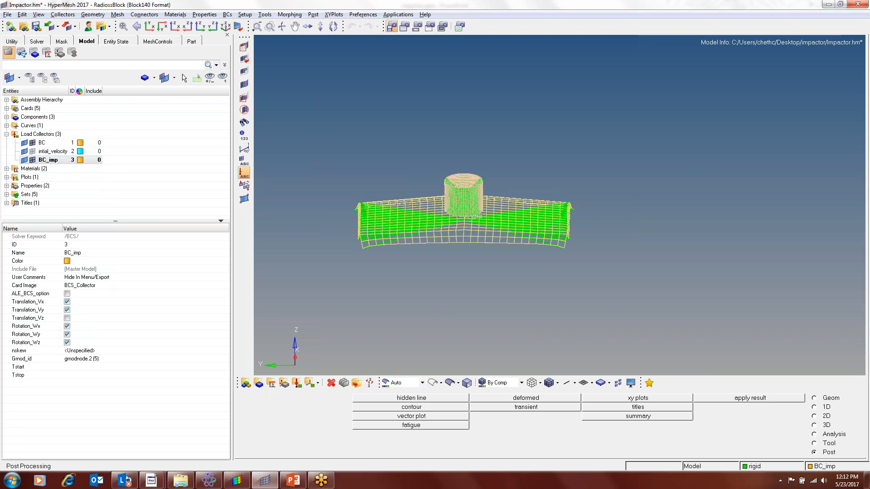
Switch to the PowerPoint presentation, check the procedure on slides 3 and 4, and return to HyperMesh.
{"action": "left_click", "coordinate": [293, 480]}
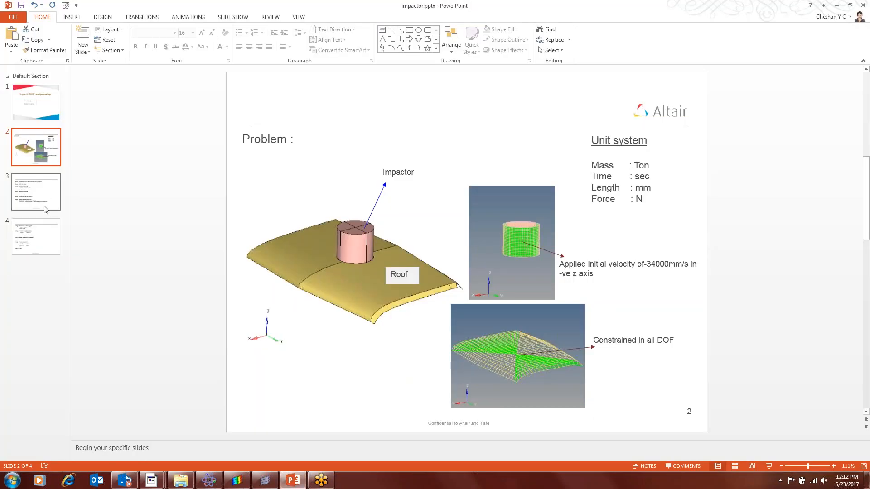
{"action": "left_click", "coordinate": [46, 225]}
{"action": "left_click", "coordinate": [48, 194]}
{"action": "left_click", "coordinate": [44, 231]}
{"action": "key", "text": "alt+Tab"}
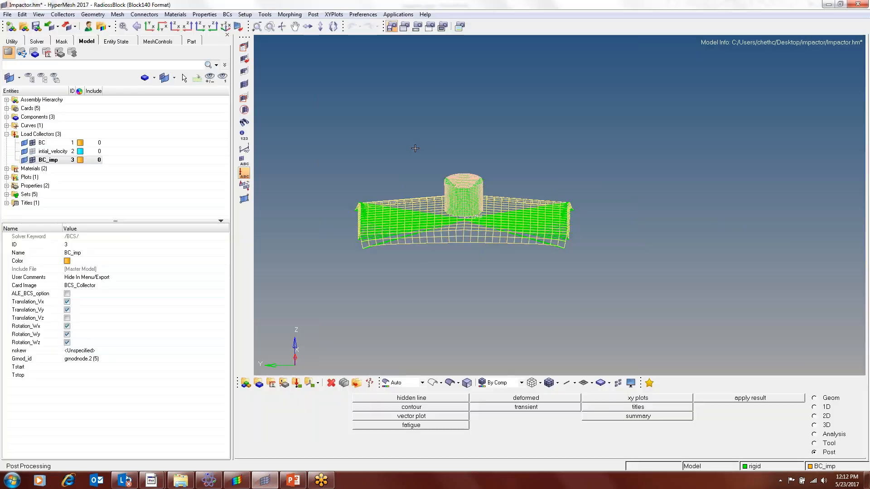
Create a new contact in the model and name it Type7.
{"action": "left_click", "coordinate": [6, 134]}
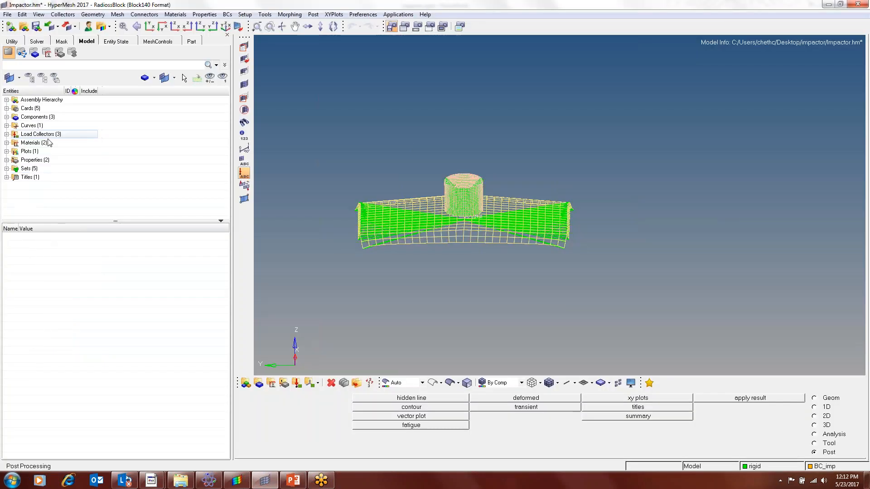
{"action": "scroll", "coordinate": [433, 230], "scroll_direction": "up", "scroll_amount": 5, "text": "ctrl"}
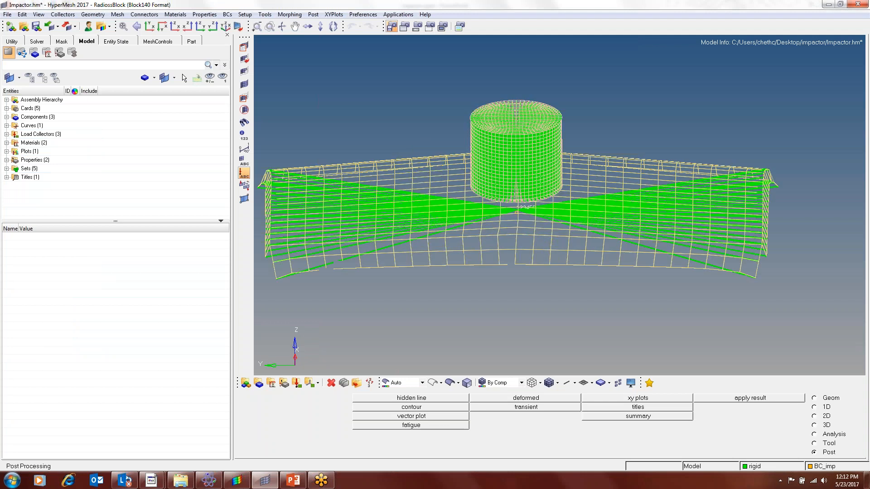
{"action": "scroll", "coordinate": [471, 166], "scroll_direction": "down", "scroll_amount": 5, "text": "ctrl"}
{"action": "left_click_drag", "start_coordinate": [538, 285], "coordinate": [536, 267], "text": "ctrl"}
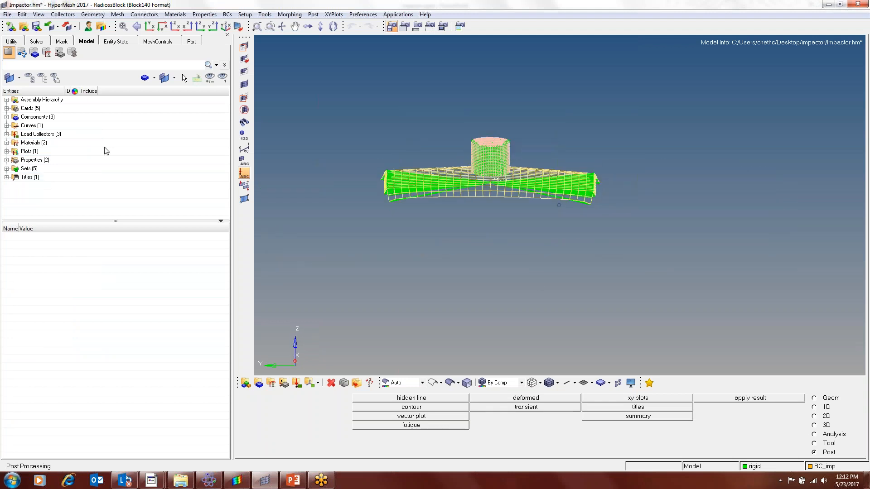
{"action": "right_click", "coordinate": [117, 137]}
{"action": "mouse_move", "coordinate": [123, 140]}
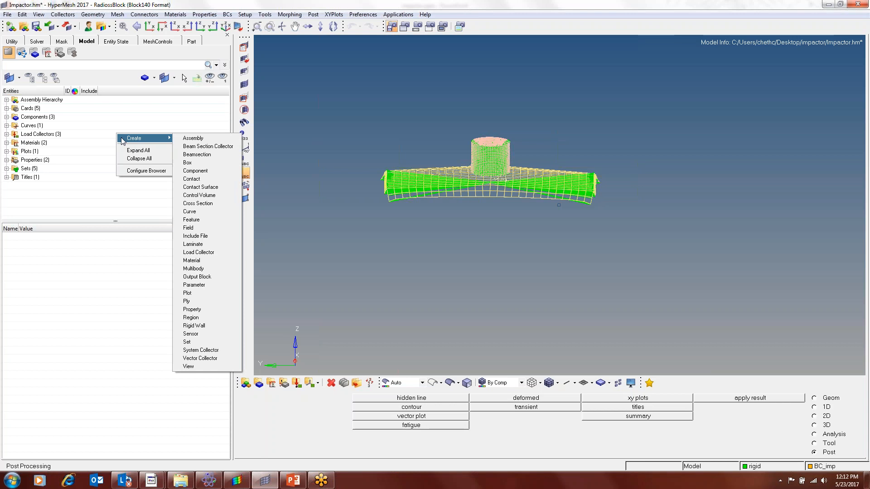
{"action": "left_click", "coordinate": [203, 187]}
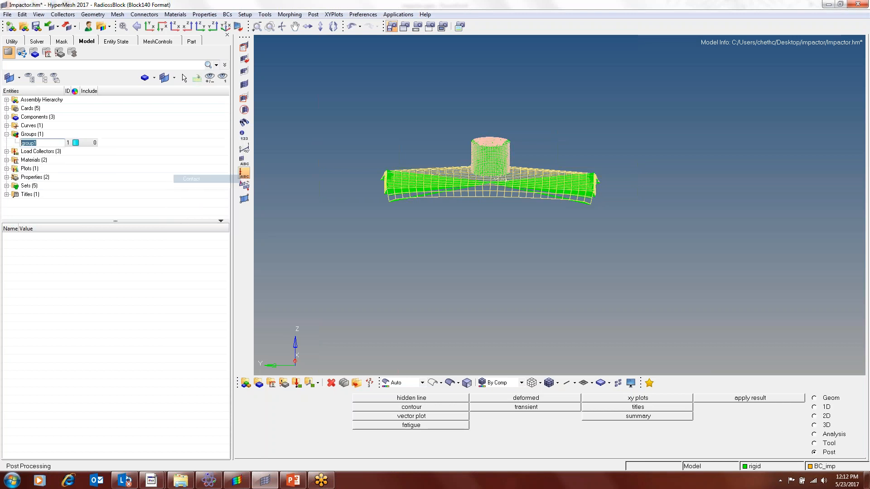
{"action": "left_click", "coordinate": [88, 254]}
{"action": "type", "text": "Type7"}
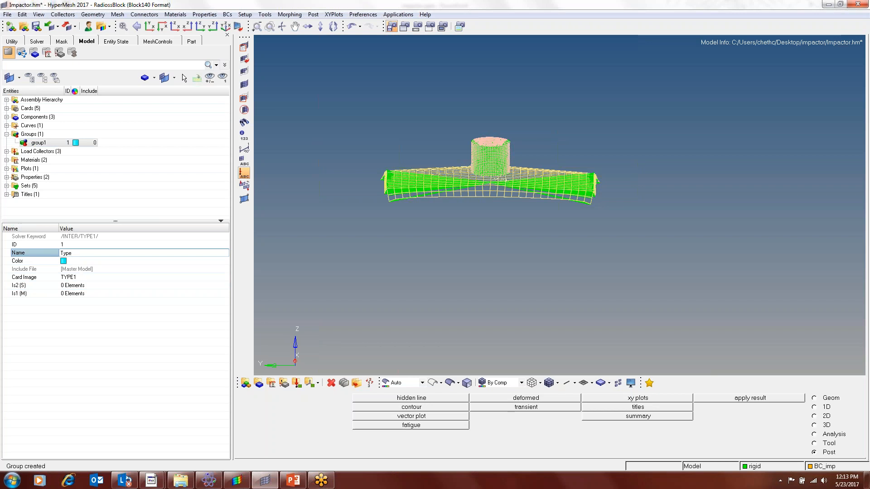
{"action": "key", "text": "Return"}
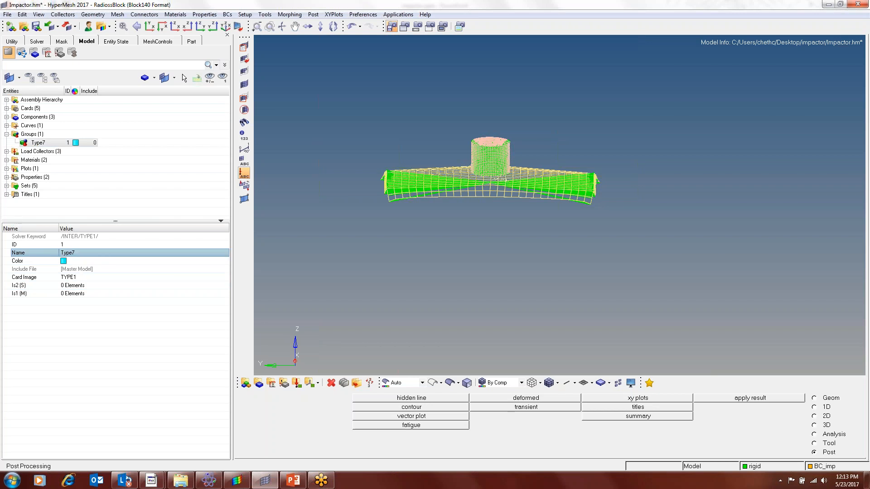
Change the Type7 contact's card image to TYPE7 and accept the card image change.
{"action": "left_click", "coordinate": [90, 277]}
{"action": "left_click", "coordinate": [91, 277]}
{"action": "left_click", "coordinate": [91, 317]}
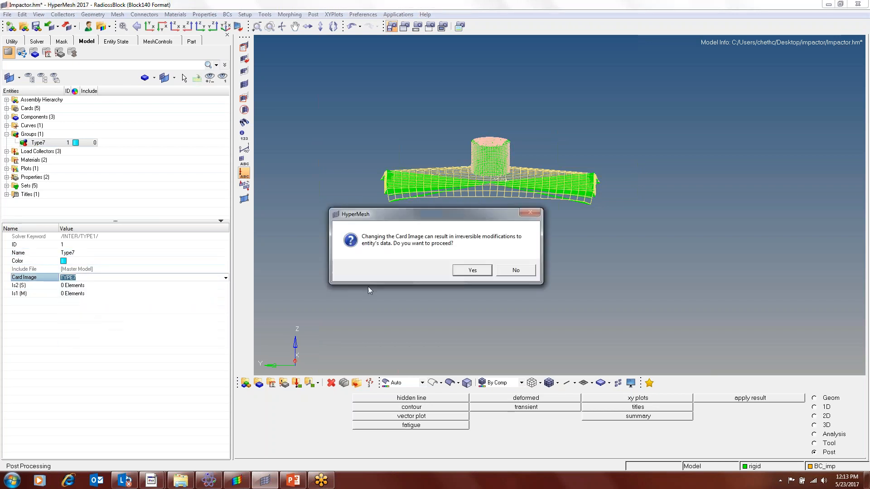
{"action": "left_click", "coordinate": [469, 272]}
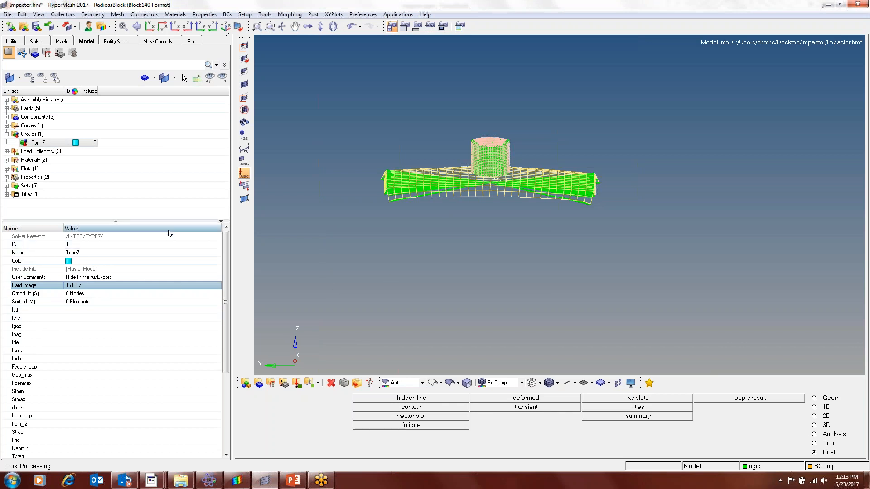
Define the contact's slave and master entities by component, and assign the Impactor component as the slave (Gmod_id).
{"action": "left_click_drag", "start_coordinate": [163, 221], "coordinate": [163, 200]}
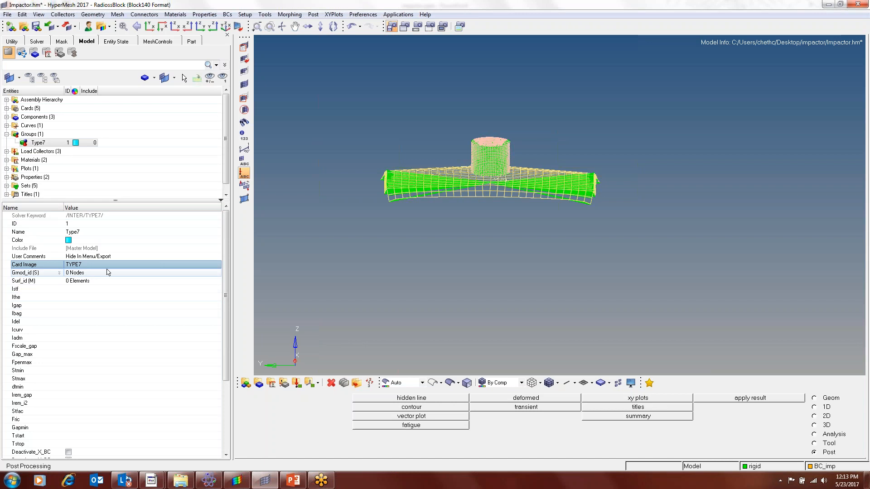
{"action": "left_click", "coordinate": [100, 273]}
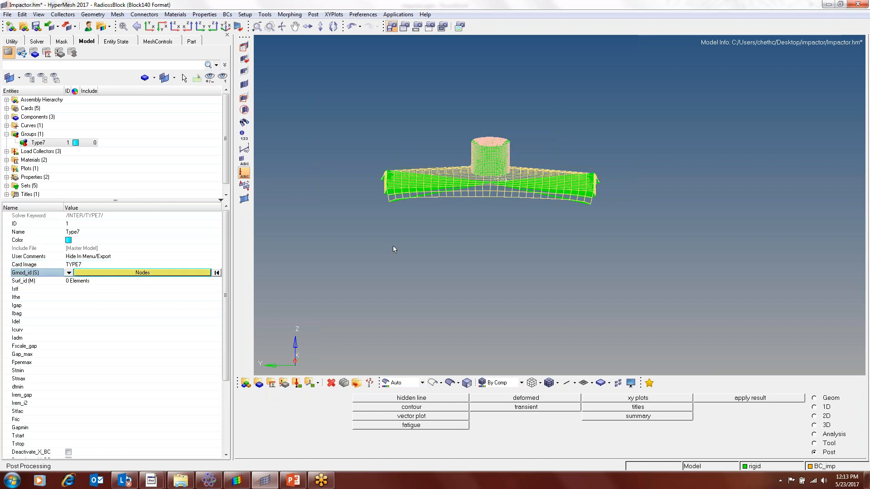
{"action": "left_click", "coordinate": [69, 273]}
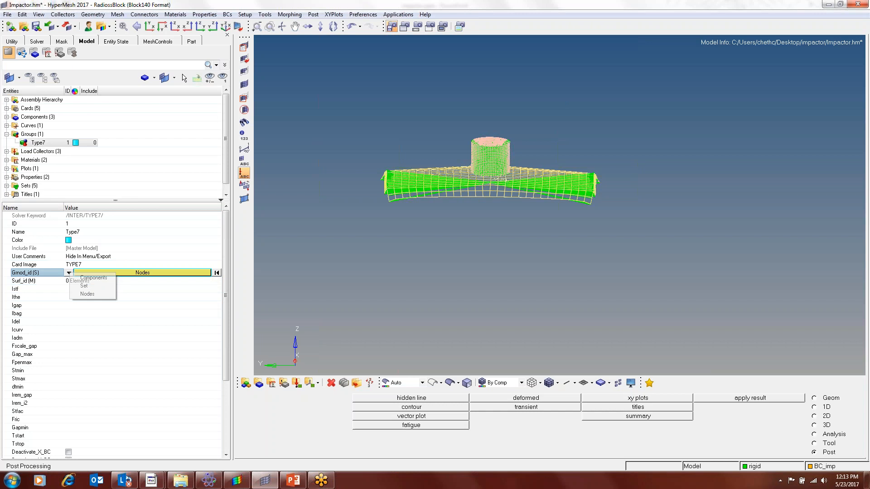
{"action": "left_click", "coordinate": [86, 278]}
{"action": "left_click", "coordinate": [70, 281]}
{"action": "left_click", "coordinate": [70, 281]}
{"action": "left_click", "coordinate": [84, 288]}
{"action": "left_click", "coordinate": [82, 274]}
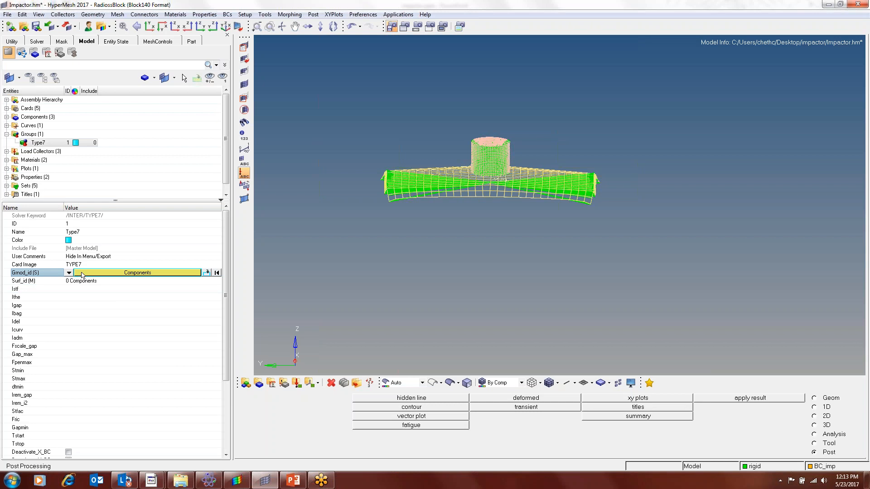
{"action": "left_click", "coordinate": [82, 274]}
{"action": "left_click", "coordinate": [64, 317]}
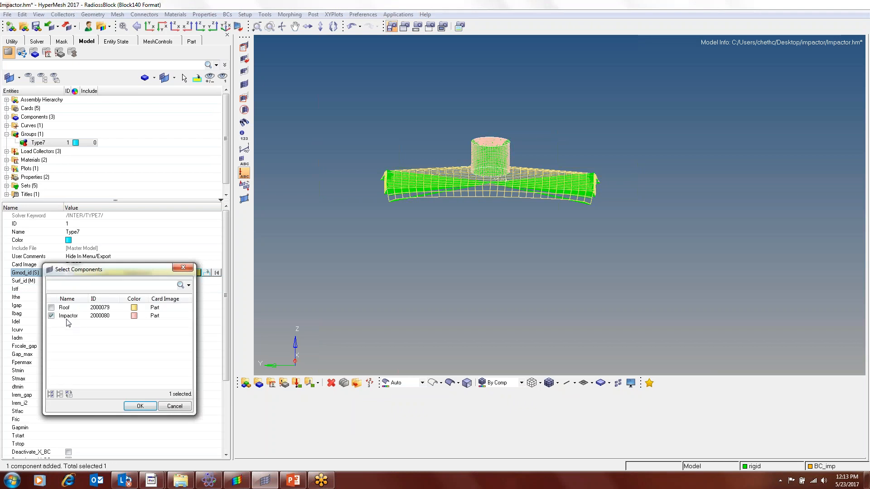
{"action": "left_click", "coordinate": [139, 407]}
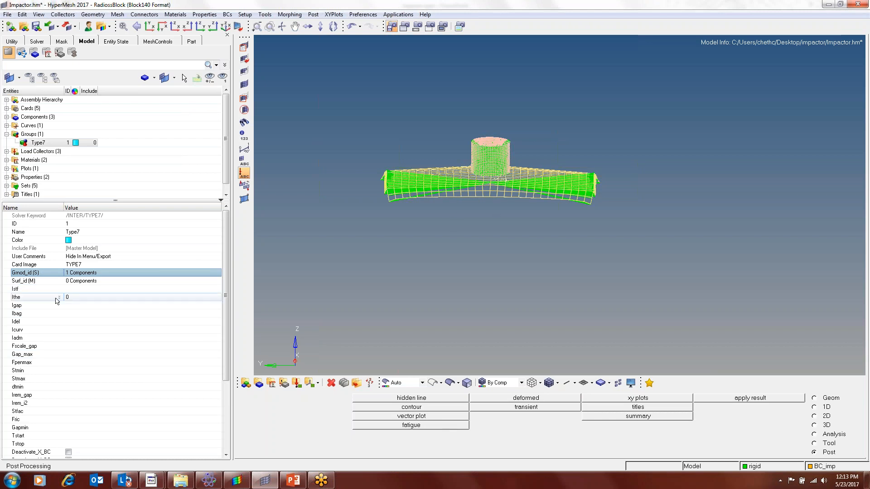
Assign the Roof component as the contact's master surface (Surf_id).
{"action": "left_click", "coordinate": [75, 281]}
{"action": "left_click", "coordinate": [73, 281]}
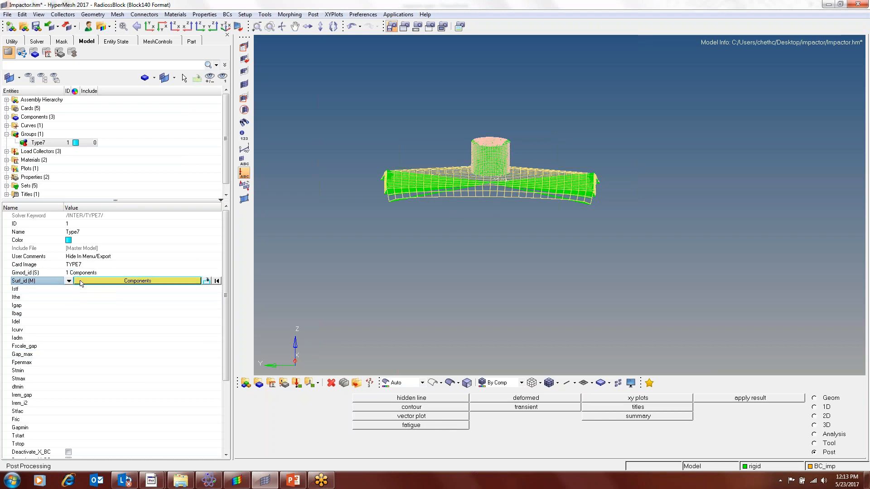
{"action": "left_click", "coordinate": [65, 316]}
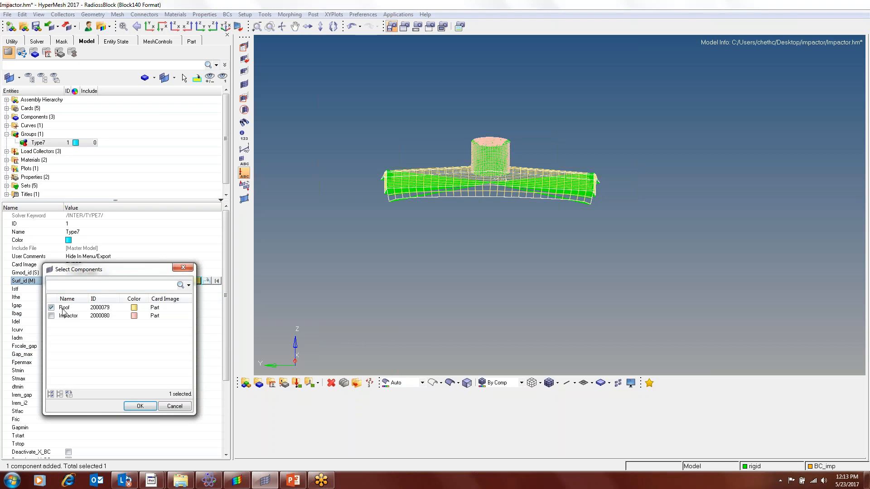
{"action": "left_click", "coordinate": [140, 406]}
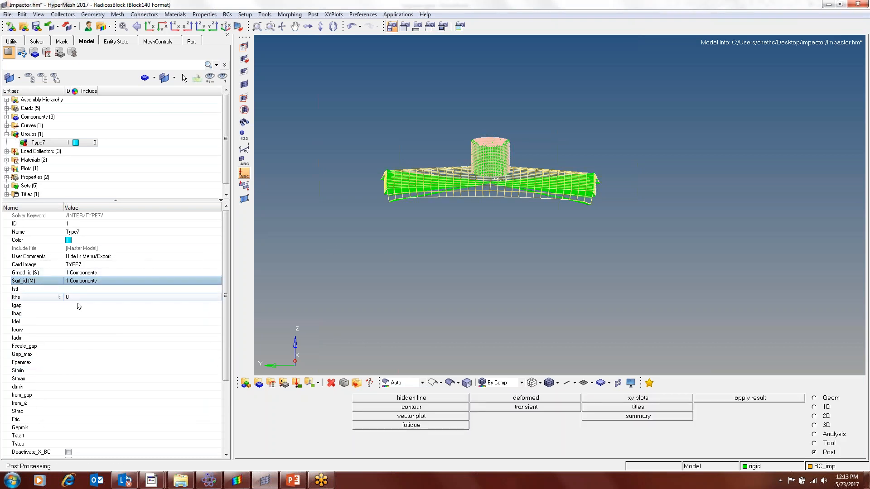
Set the Type7 contact's Istf to 4 and Igap to 2.
{"action": "left_click_drag", "start_coordinate": [226, 267], "coordinate": [226, 322]}
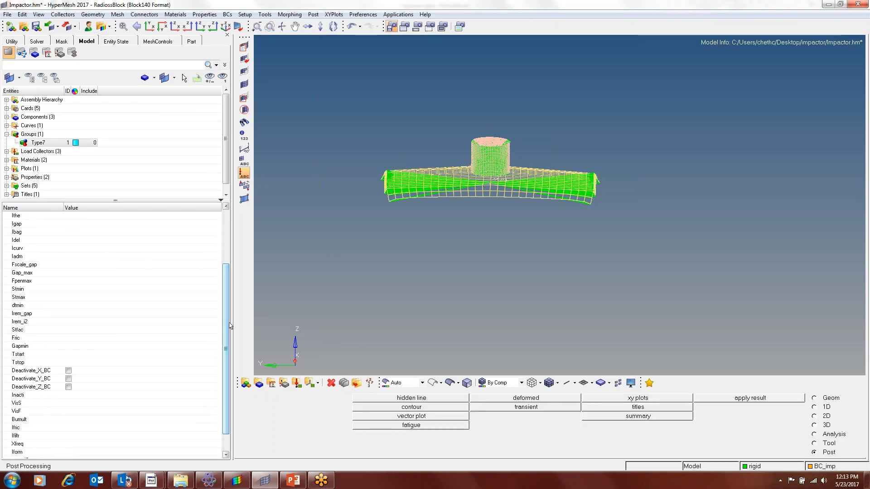
{"action": "scroll", "coordinate": [103, 249], "scroll_direction": "up", "scroll_amount": 2}
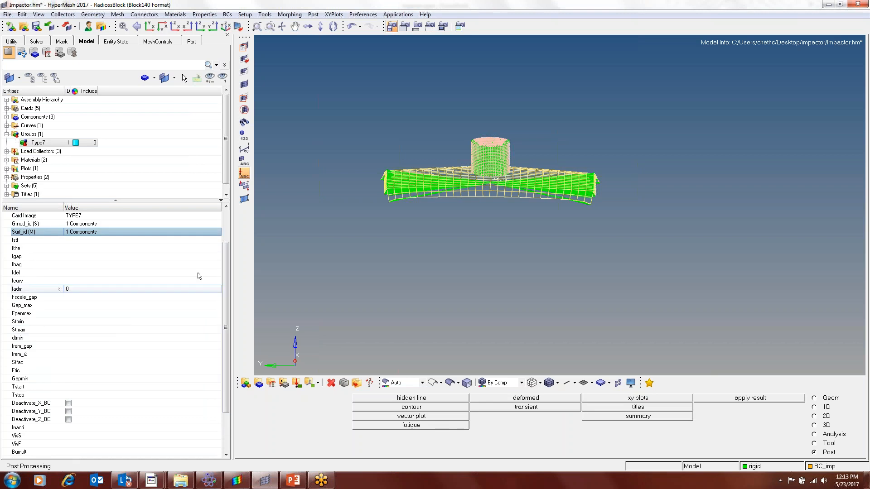
{"action": "left_click", "coordinate": [33, 242]}
{"action": "left_click", "coordinate": [84, 240]}
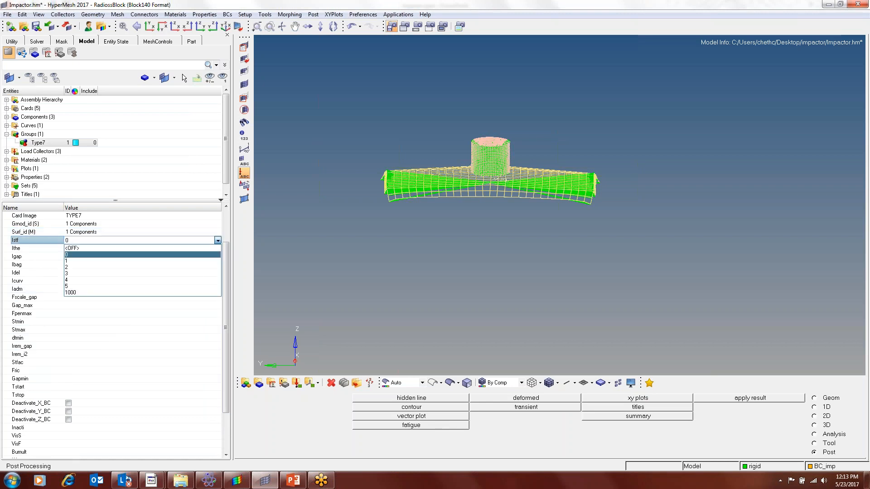
{"action": "left_click", "coordinate": [86, 286]}
{"action": "left_click", "coordinate": [68, 256]}
{"action": "left_click", "coordinate": [72, 257]}
{"action": "left_click", "coordinate": [79, 286]}
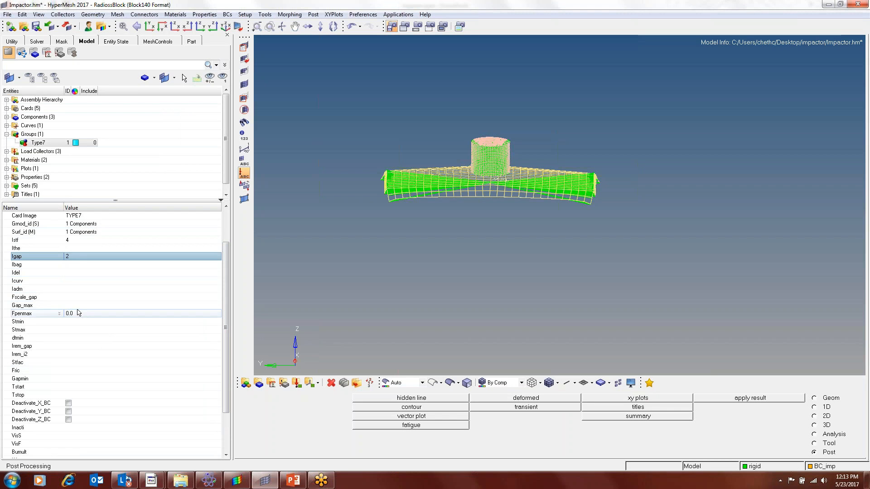
Set the contact's Fscale_gap to 0.8 and its friction coefficient Fric to 0.1.
{"action": "left_click", "coordinate": [79, 298]}
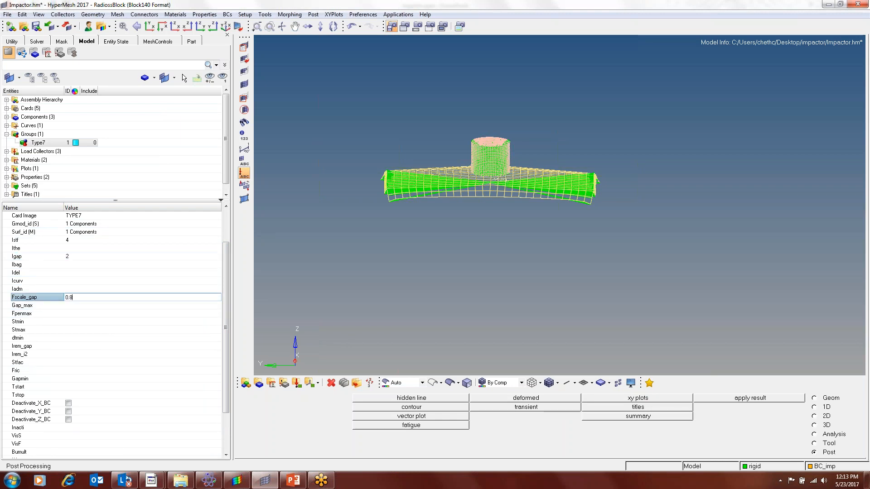
{"action": "key", "text": "Return"}
{"action": "left_click", "coordinate": [89, 363]}
{"action": "left_click", "coordinate": [90, 371]}
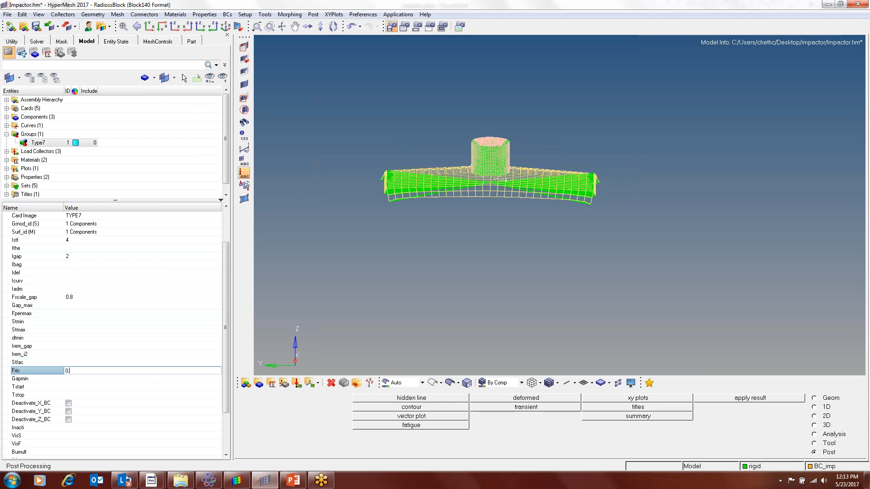
{"action": "key", "text": "Return"}
{"action": "scroll", "coordinate": [84, 371], "scroll_direction": "down", "scroll_amount": 2}
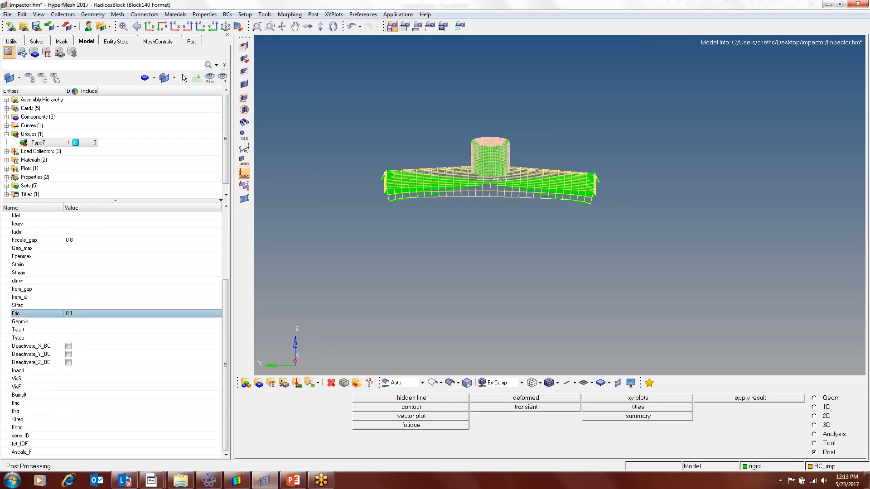
Set the contact's Inacti flag to 6 and its Iform flag to 2.
{"action": "left_click", "coordinate": [84, 371]}
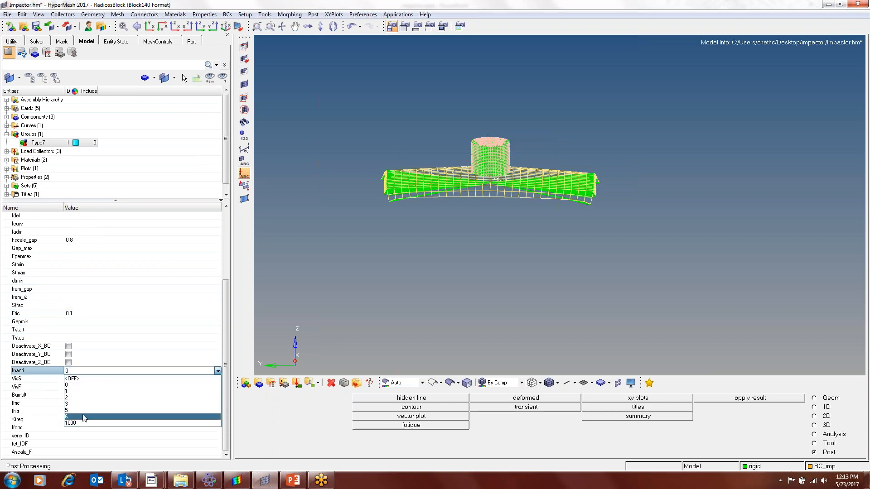
{"action": "left_click", "coordinate": [87, 417]}
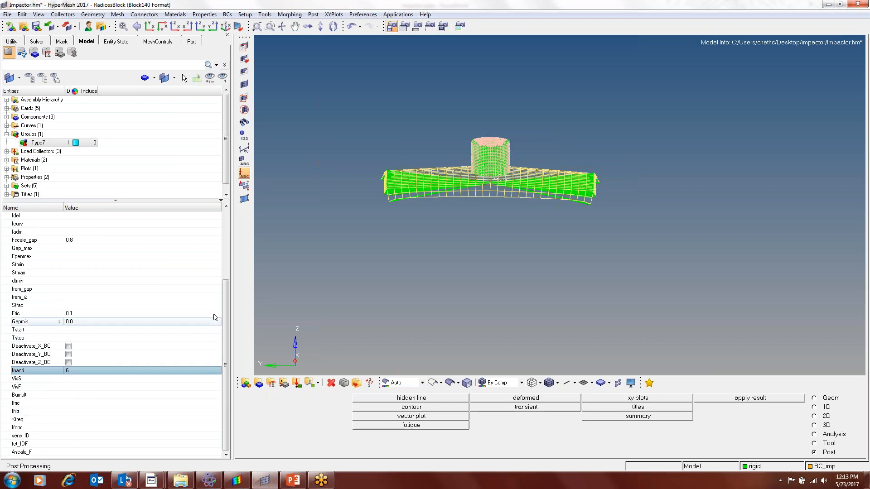
{"action": "left_click", "coordinate": [61, 371]}
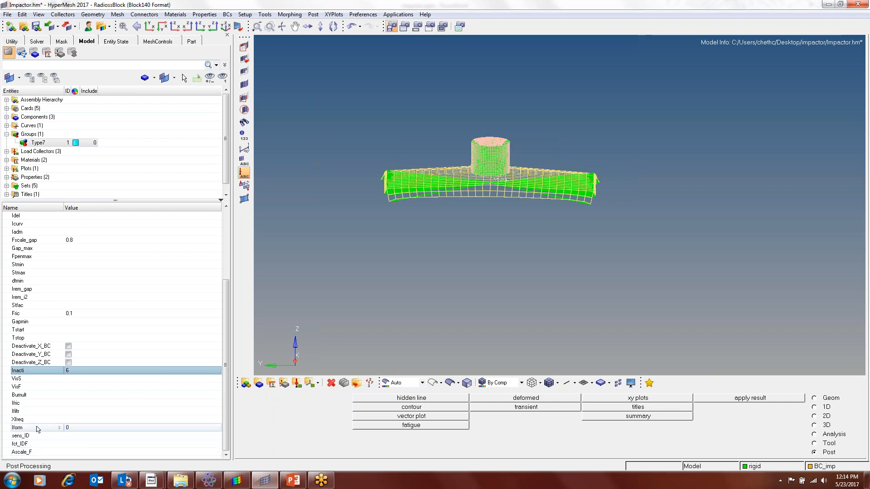
{"action": "left_click", "coordinate": [84, 429]}
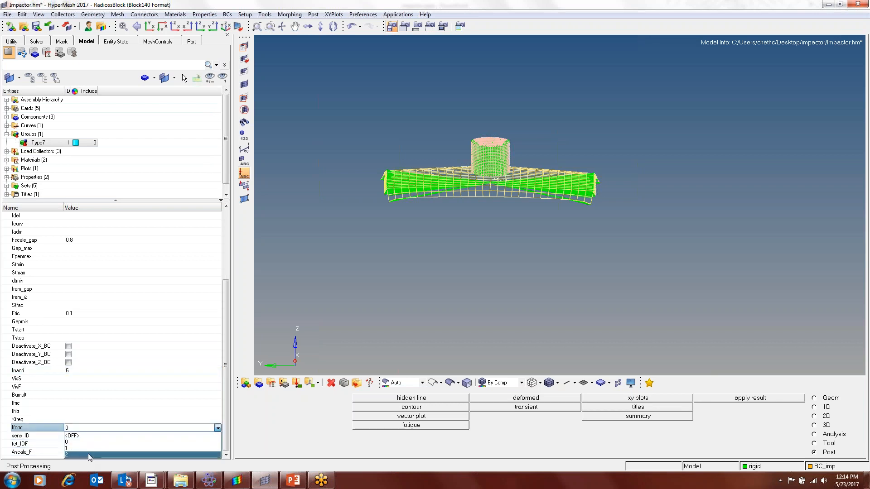
{"action": "left_click", "coordinate": [93, 453]}
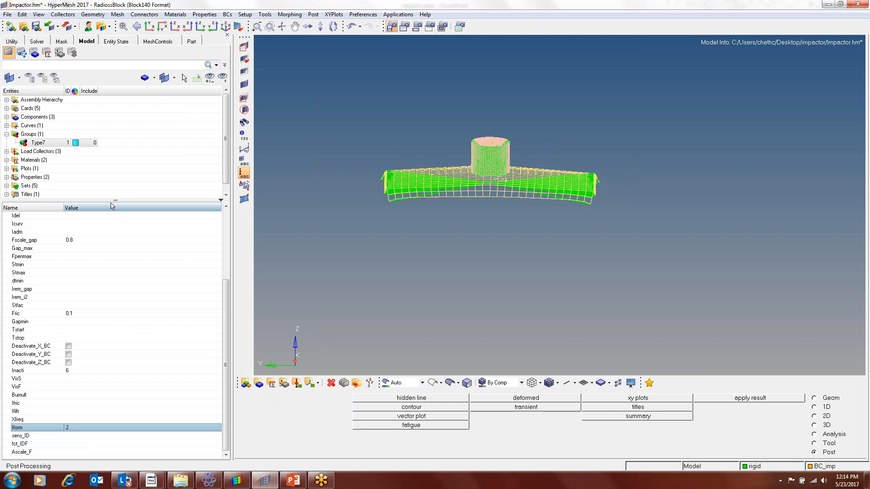
Review the Type7 contact's slave and master components on the model, and collapse the Groups folder.
{"action": "right_click", "coordinate": [36, 144]}
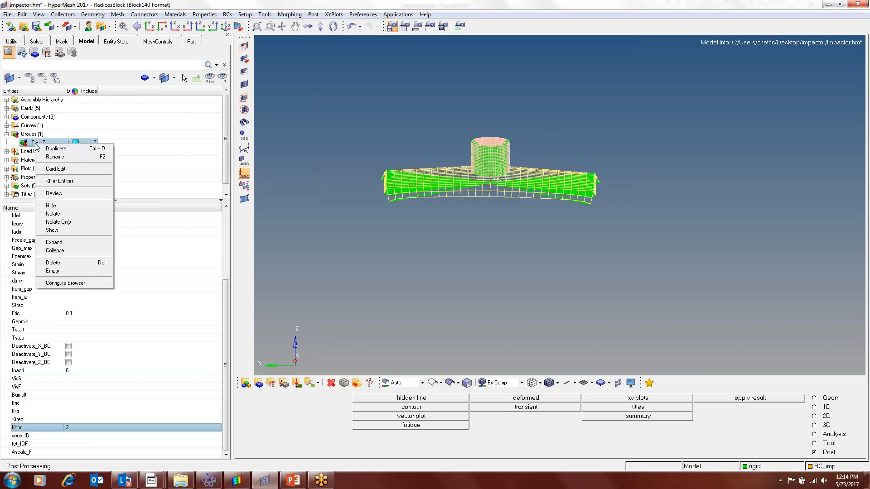
{"action": "left_click", "coordinate": [49, 194]}
{"action": "mouse_move", "coordinate": [476, 236]}
{"action": "left_mouse_down", "text": "ctrl"}
{"action": "mouse_move", "coordinate": [462, 177]}
{"action": "mouse_move", "coordinate": [472, 295]}
{"action": "mouse_move", "coordinate": [462, 240]}
{"action": "left_mouse_up", "text": "ctrl"}
{"action": "left_click", "coordinate": [6, 134]}
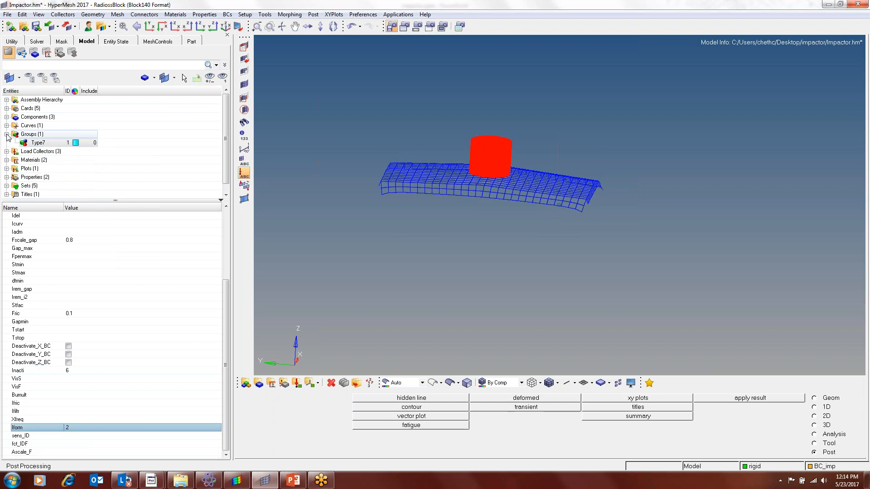
Switch to the PowerPoint presentation, check the output block requirements in Step8, and return to HyperMesh.
{"action": "key", "text": "alt+Tab"}
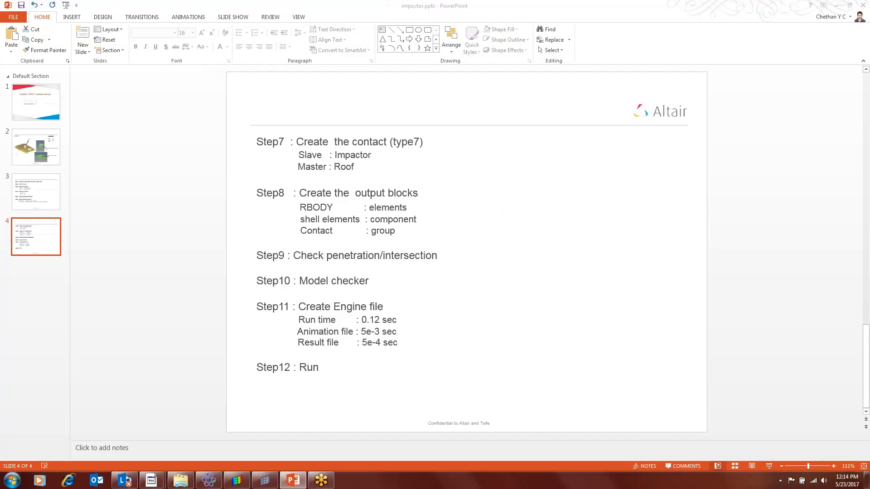
{"action": "key", "text": "alt+Tab"}
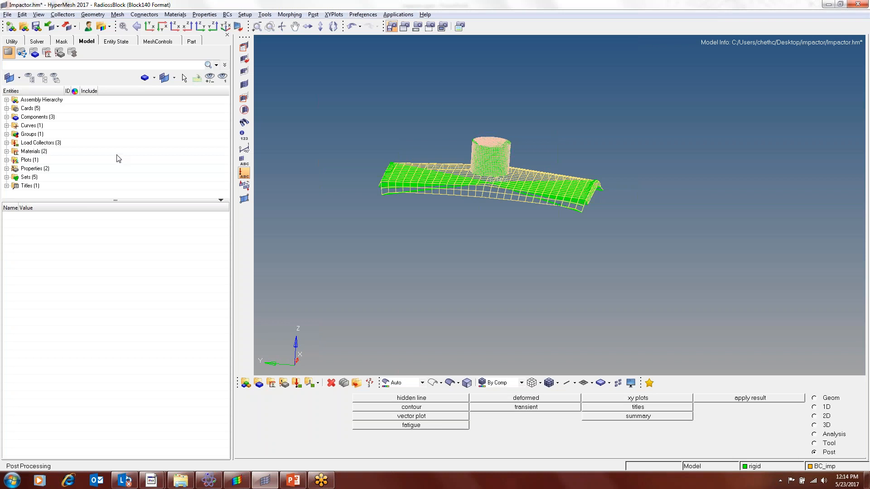
Create a new output block in the model and name it componets.
{"action": "right_click", "coordinate": [123, 122]}
{"action": "mouse_move", "coordinate": [128, 127]}
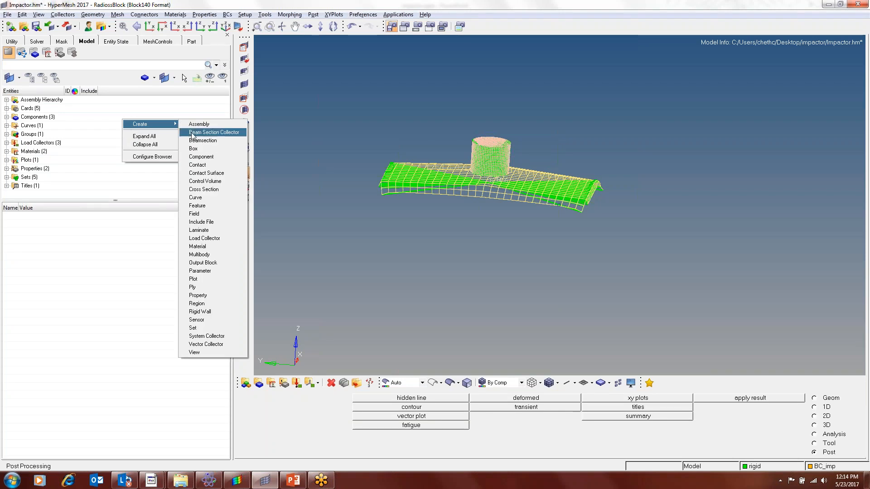
{"action": "left_click", "coordinate": [220, 263]}
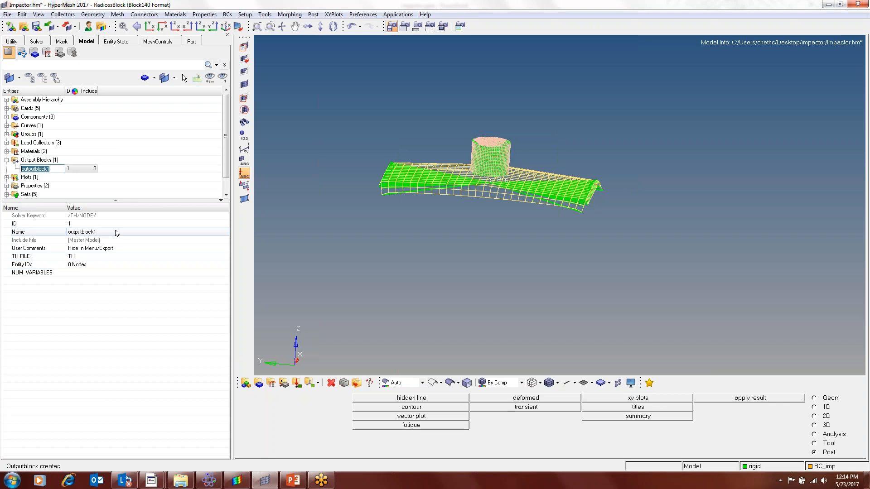
{"action": "left_click", "coordinate": [353, 260]}
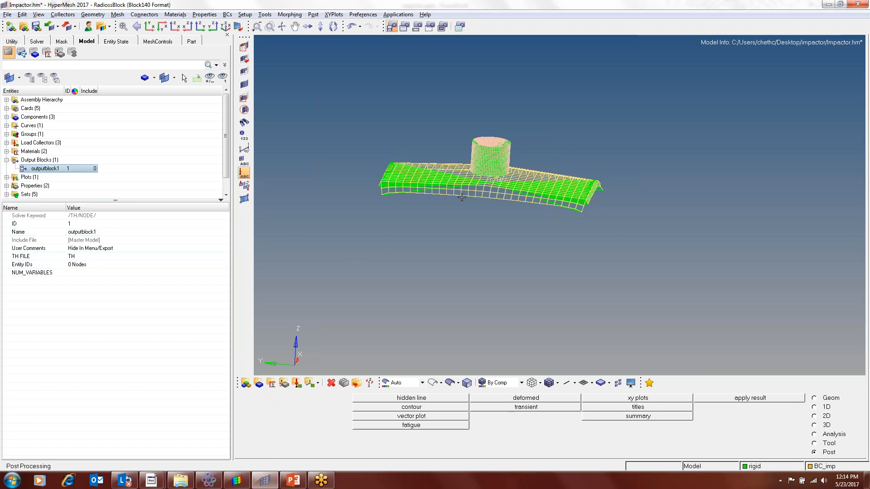
{"action": "left_click_drag", "start_coordinate": [482, 234], "coordinate": [491, 257], "text": "ctrl"}
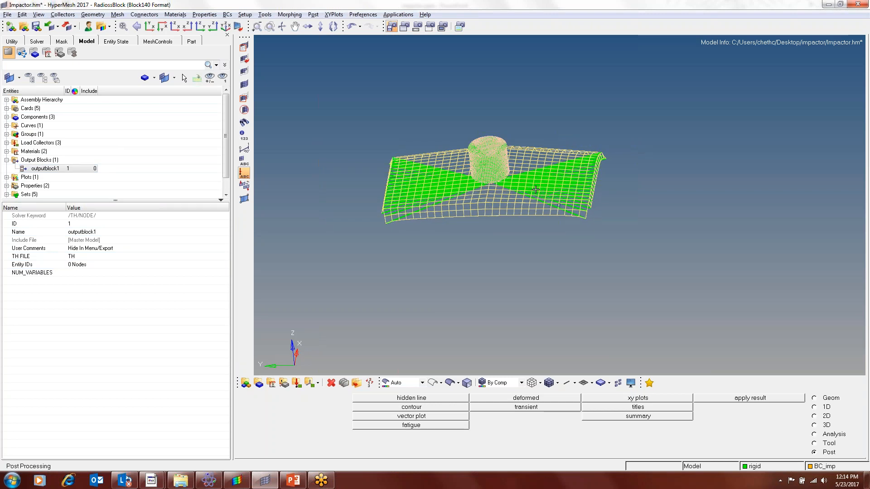
{"action": "left_click", "coordinate": [219, 232]}
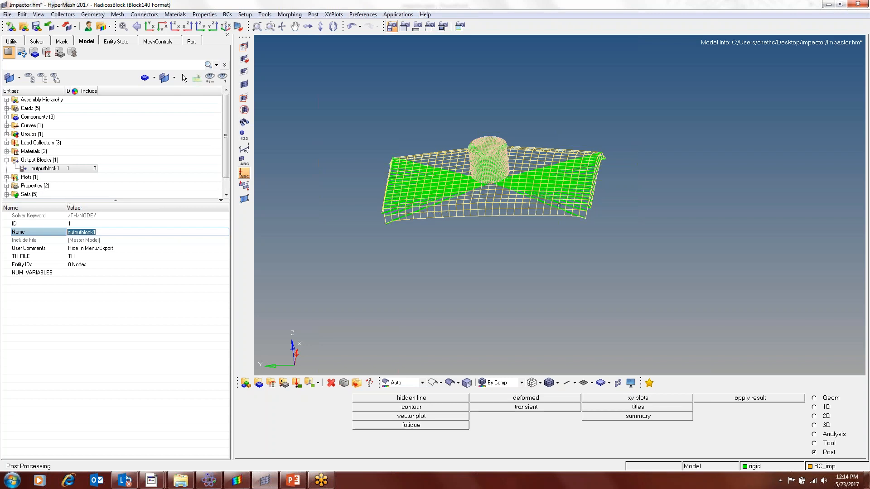
{"action": "type", "text": "componets"}
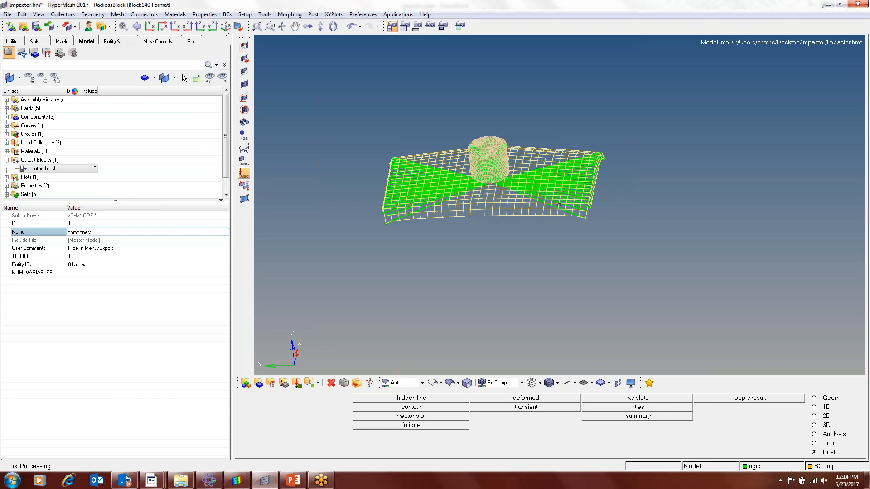
{"action": "key", "text": "Return"}
Set the output block's entity type to Components and assign the Roof and Impactor components to it.
{"action": "left_click", "coordinate": [159, 259]}
{"action": "left_click", "coordinate": [149, 266]}
{"action": "left_click", "coordinate": [149, 266]}
{"action": "left_click", "coordinate": [71, 265]}
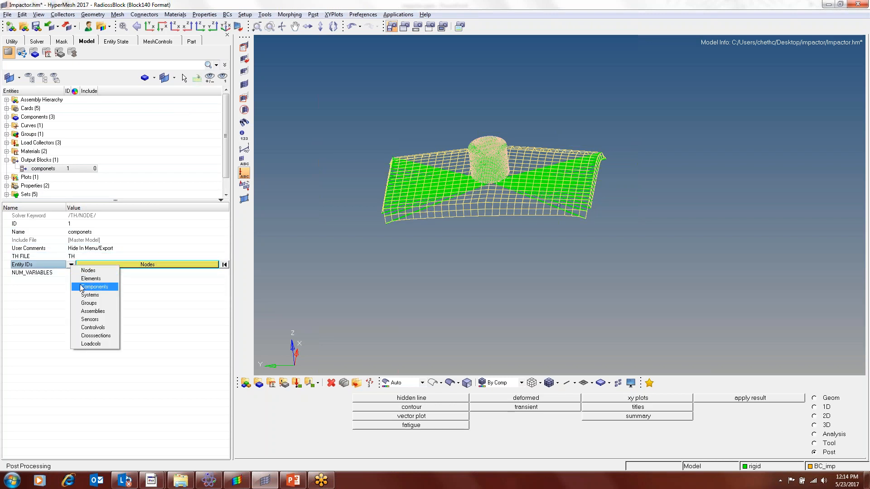
{"action": "left_click", "coordinate": [82, 287]}
{"action": "left_click", "coordinate": [85, 266]}
{"action": "left_click_drag", "start_coordinate": [60, 311], "coordinate": [64, 319]}
{"action": "left_click", "coordinate": [140, 406]}
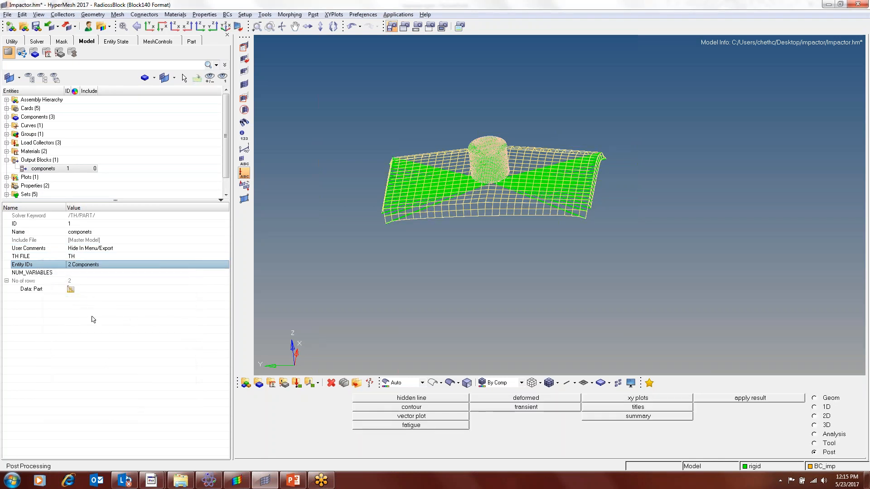
Set the componets output block's number of variables to 1 and define that variable as DEF.
{"action": "left_click", "coordinate": [83, 272]}
{"action": "left_click", "coordinate": [81, 287]}
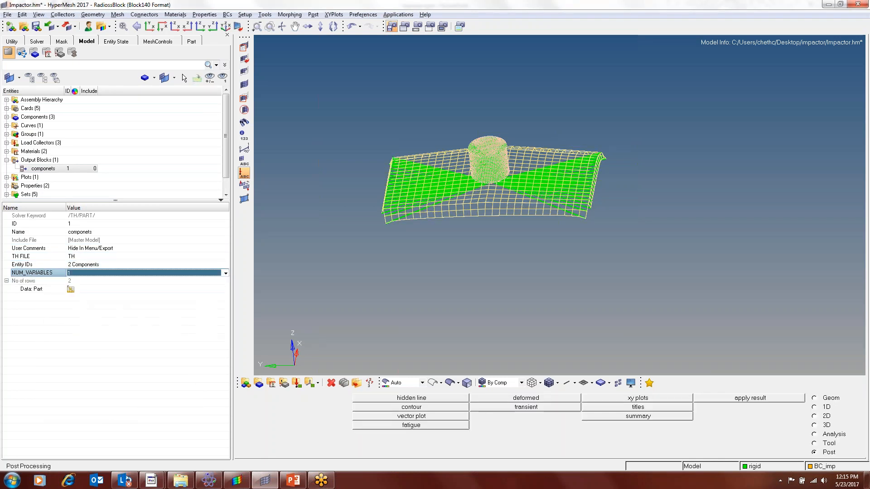
{"action": "left_click", "coordinate": [71, 282]}
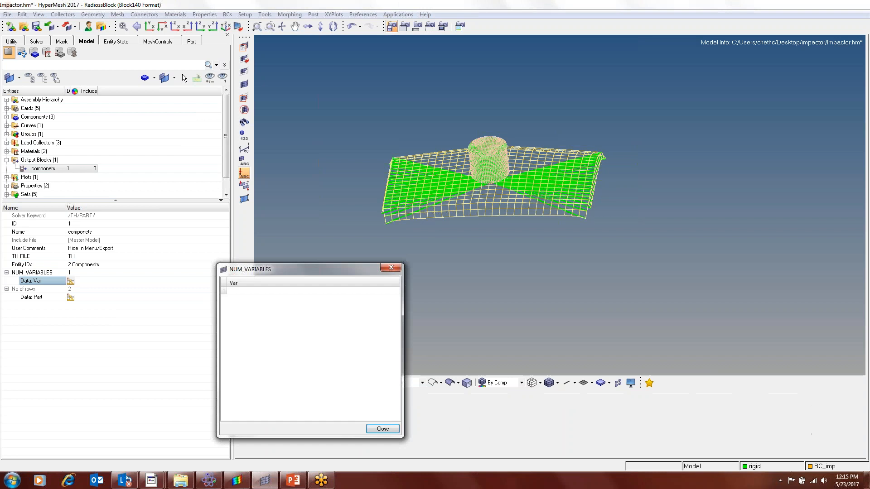
{"action": "double_click", "coordinate": [249, 293]}
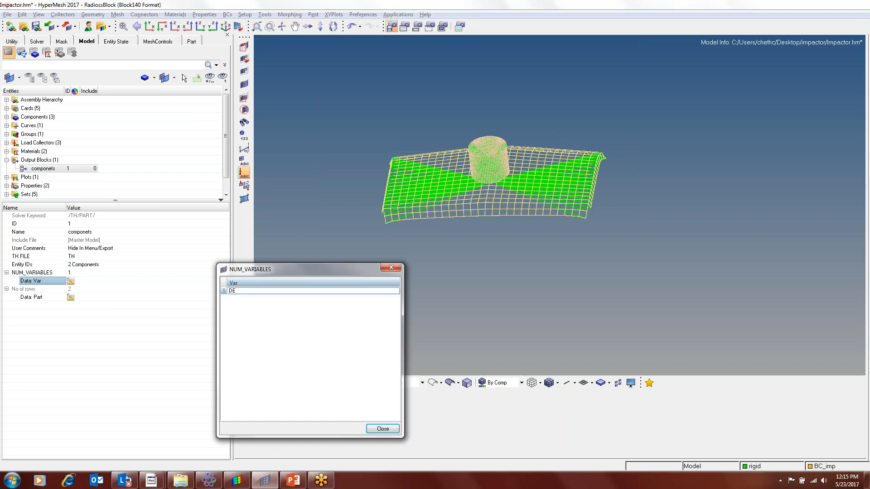
{"action": "key", "text": "Return"}
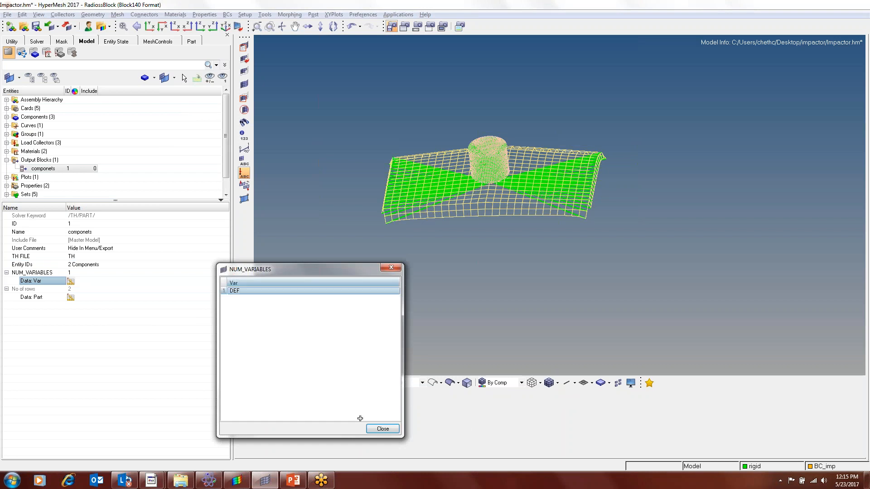
{"action": "left_click", "coordinate": [383, 429]}
{"action": "left_click", "coordinate": [55, 169]}
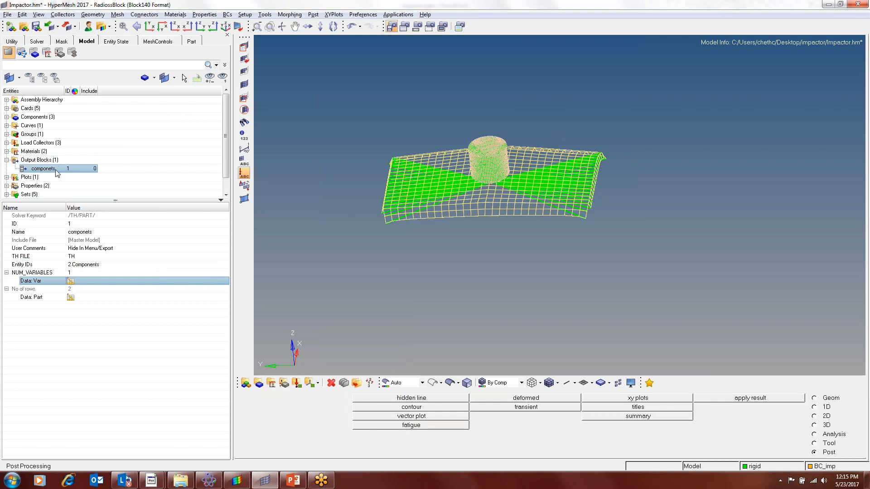
Create a second output block and name it Rigids.
{"action": "right_click", "coordinate": [120, 156]}
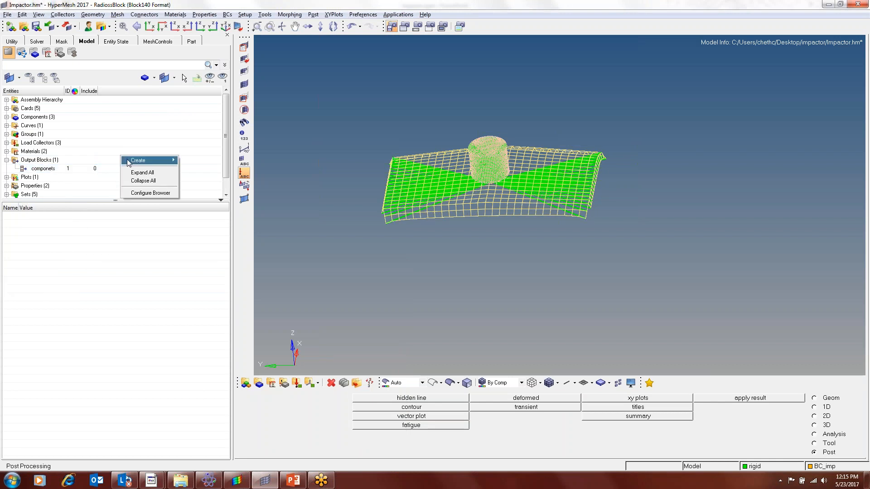
{"action": "mouse_move", "coordinate": [151, 162]}
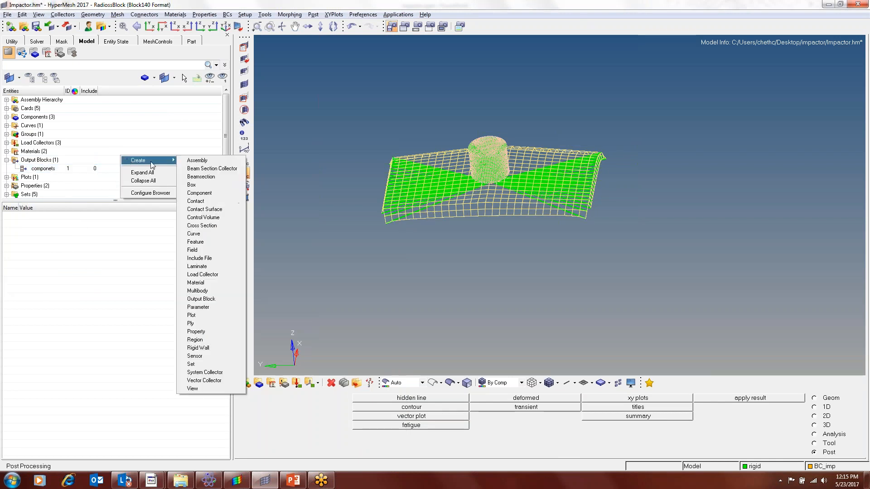
{"action": "left_click", "coordinate": [226, 299]}
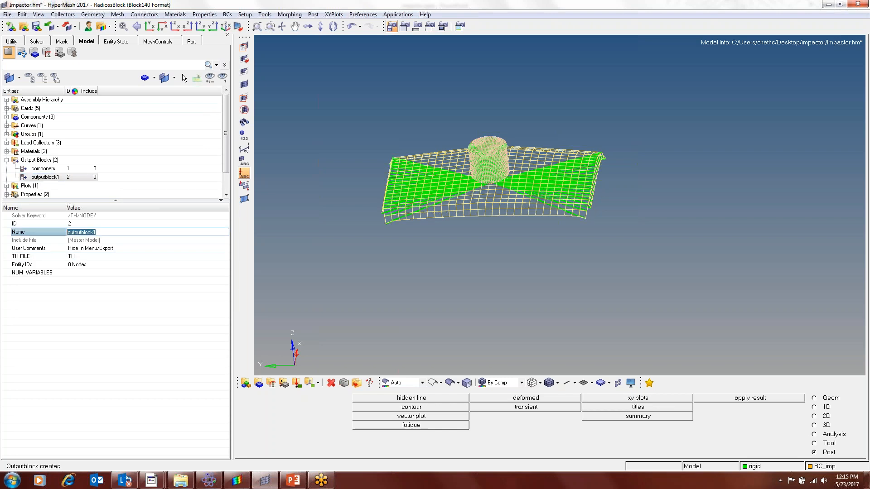
{"action": "type", "text": "Rigids"}
{"action": "key", "text": "Return"}
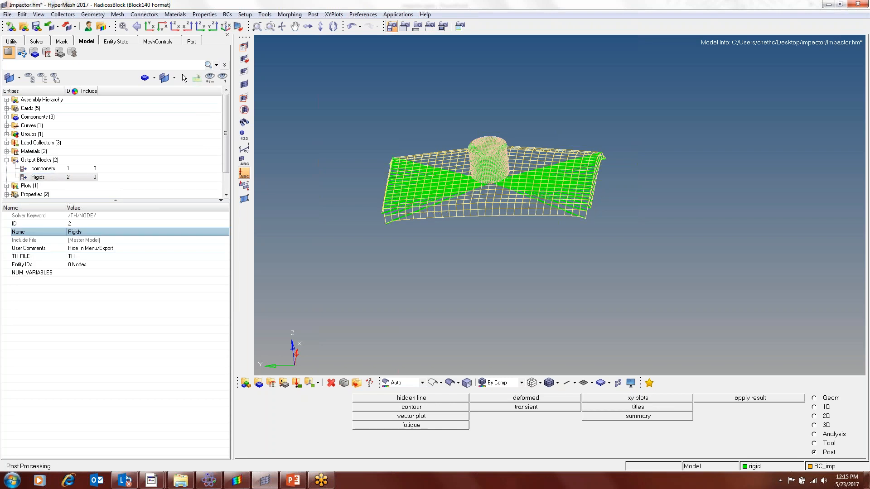
Set the Rigids output block's entity type to Elements with the RBODY keyword.
{"action": "left_click", "coordinate": [104, 266]}
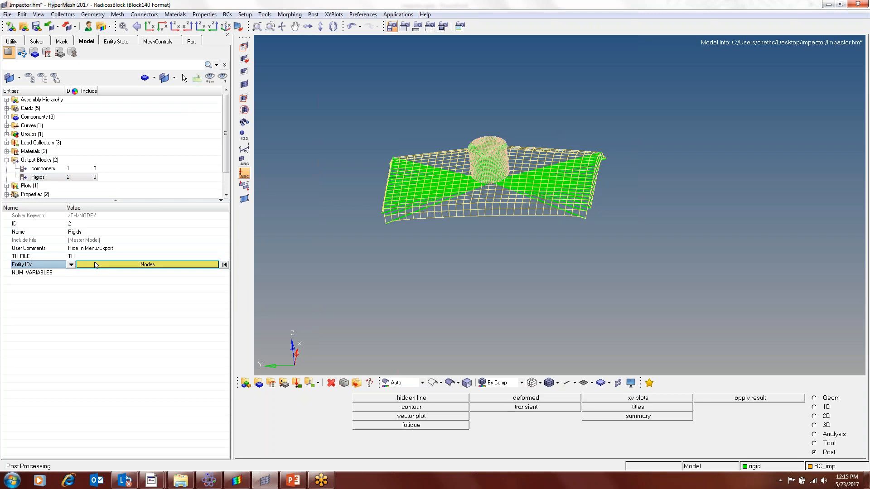
{"action": "left_click", "coordinate": [71, 265]}
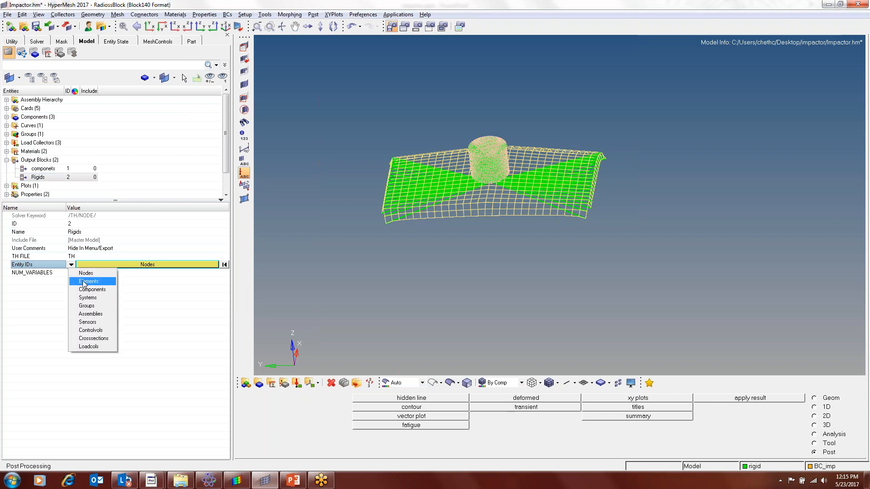
{"action": "left_click", "coordinate": [84, 281]}
{"action": "left_click", "coordinate": [77, 265]}
{"action": "left_click", "coordinate": [84, 322]}
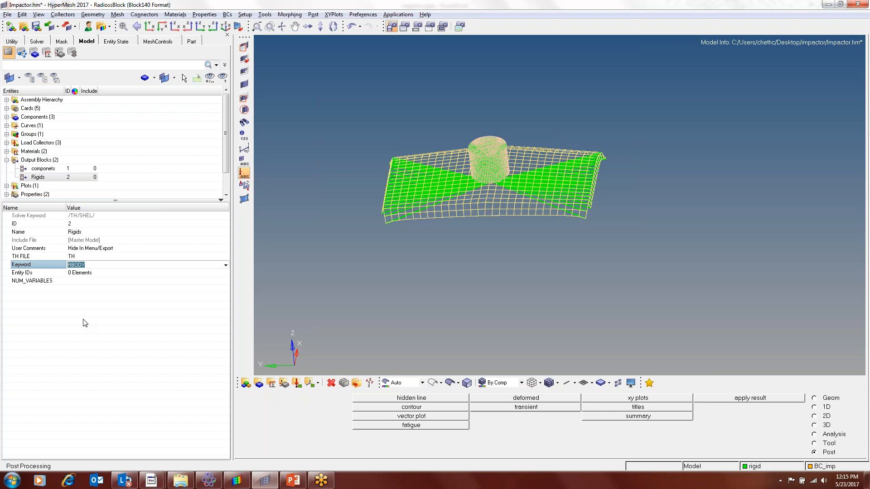
Assign the two rigid body elements of the roof and impactor to the Rigids output block.
{"action": "left_click", "coordinate": [90, 271]}
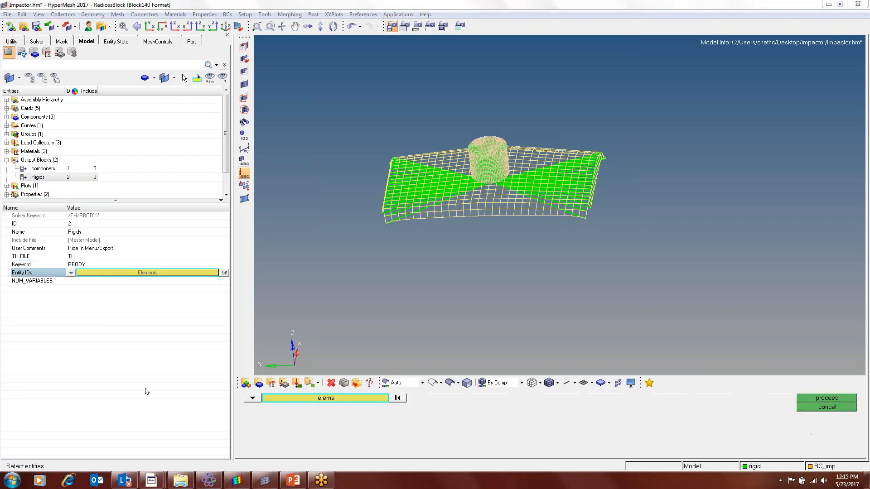
{"action": "left_click", "coordinate": [319, 400]}
{"action": "left_click", "coordinate": [492, 437]}
{"action": "left_click", "coordinate": [324, 401]}
{"action": "left_click", "coordinate": [344, 441]}
{"action": "left_click", "coordinate": [243, 417]}
{"action": "left_click", "coordinate": [736, 426]}
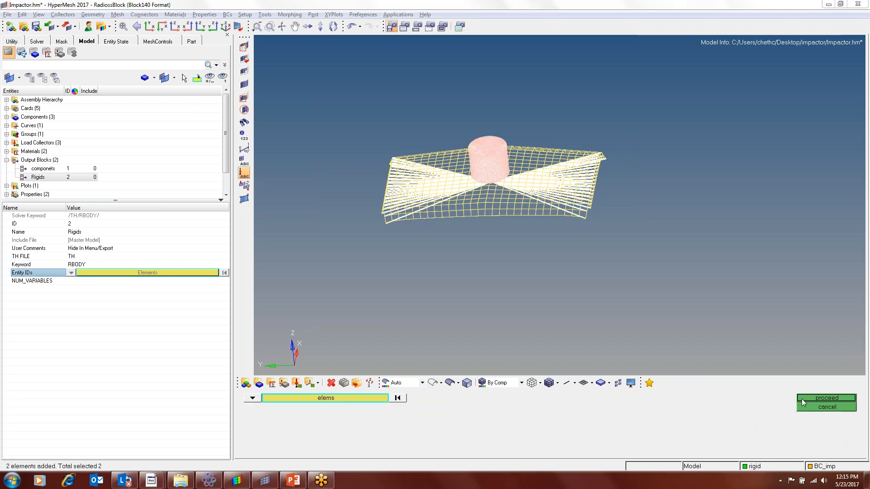
{"action": "left_click", "coordinate": [801, 399]}
Set the Rigids output block's number of variables to 1 and define that variable as DEF.
{"action": "left_click", "coordinate": [77, 281]}
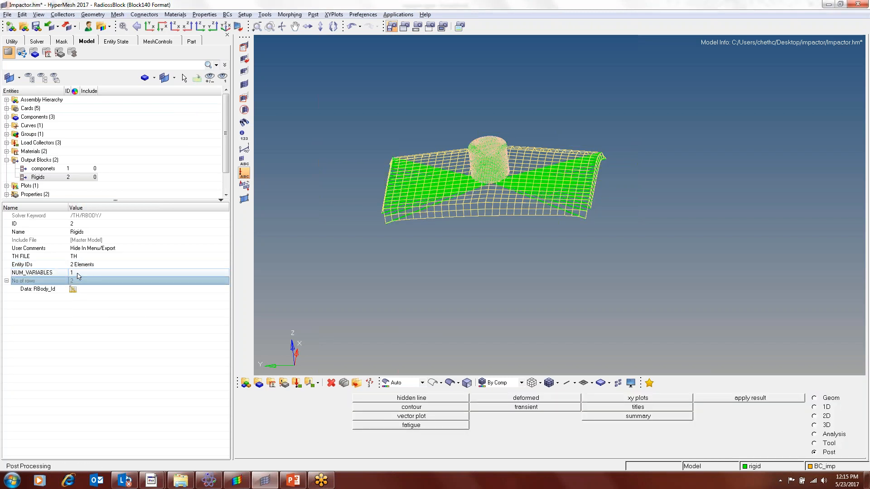
{"action": "left_click", "coordinate": [77, 274]}
{"action": "type", "text": "1"}
{"action": "left_click", "coordinate": [79, 289]}
{"action": "left_click", "coordinate": [73, 282]}
{"action": "left_click", "coordinate": [241, 291]}
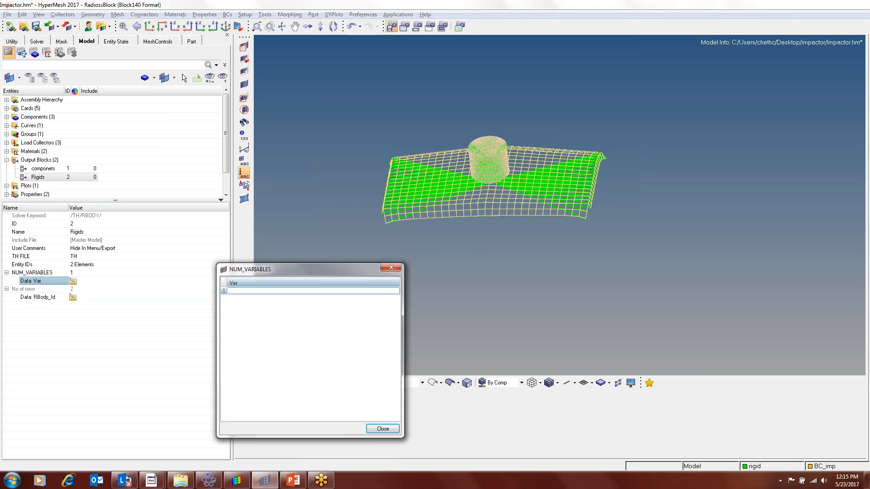
{"action": "type", "text": "DEF"}
{"action": "key", "text": "Return"}
{"action": "left_click", "coordinate": [391, 267]}
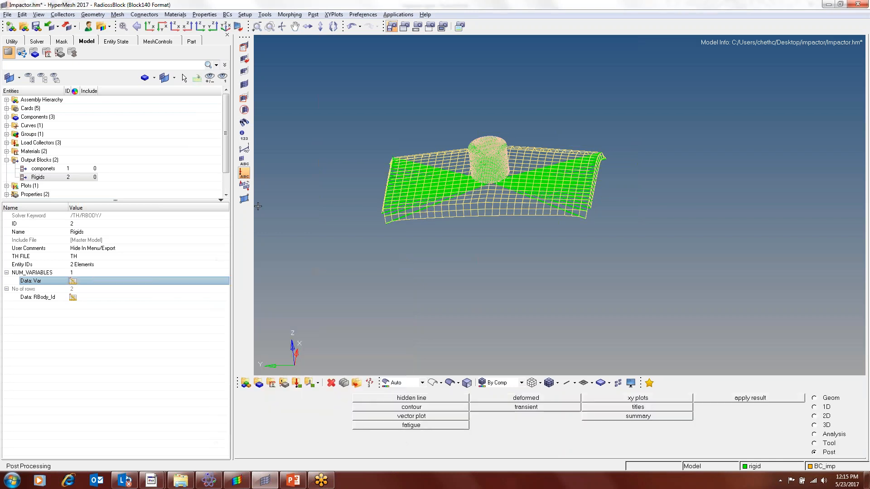
Create a third output block and name it contact.
{"action": "right_click", "coordinate": [136, 164]}
{"action": "mouse_move", "coordinate": [164, 166]}
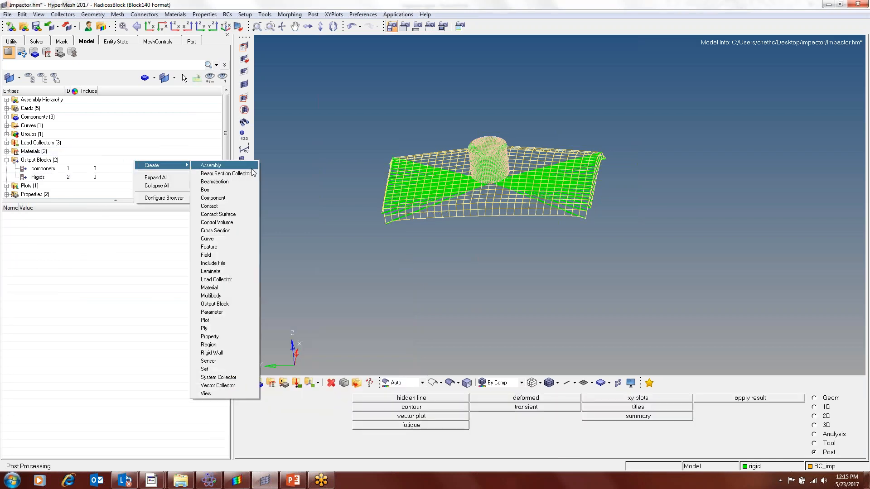
{"action": "left_click", "coordinate": [249, 305]}
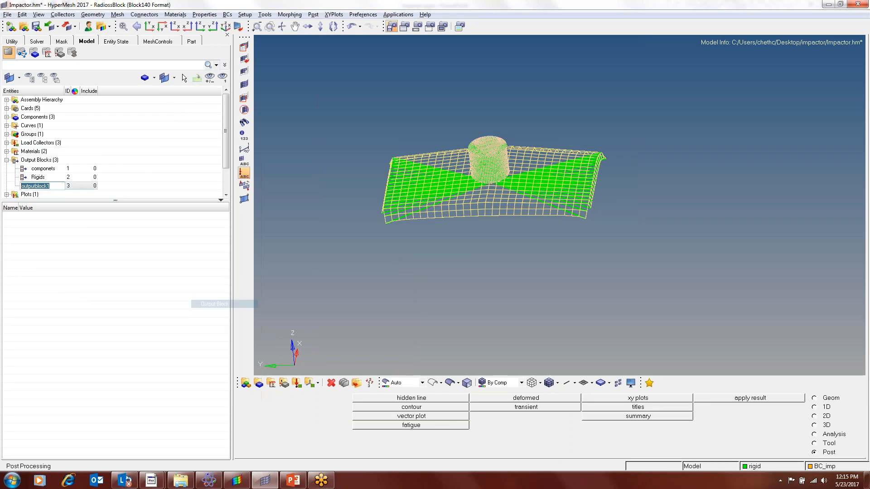
{"action": "type", "text": "contact"}
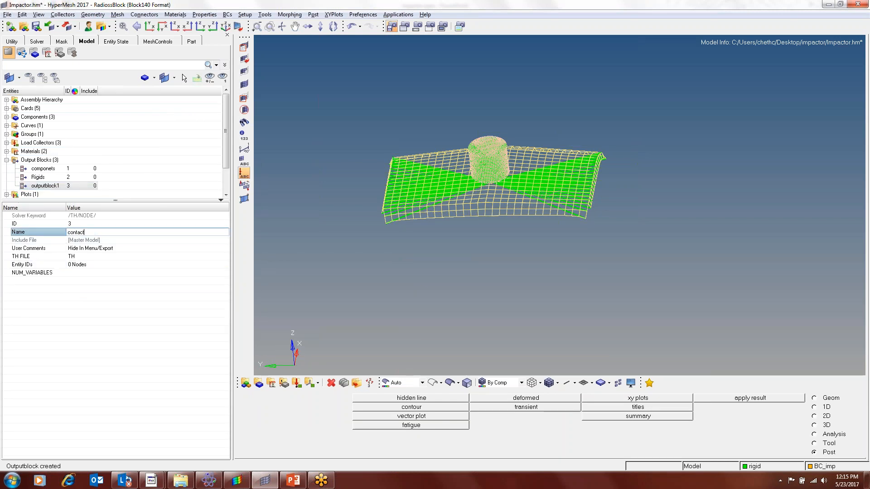
{"action": "key", "text": "Return"}
Set the contact output block's entity type to Groups and assign the Type7 group to it.
{"action": "left_click", "coordinate": [96, 266]}
{"action": "left_click", "coordinate": [71, 265]}
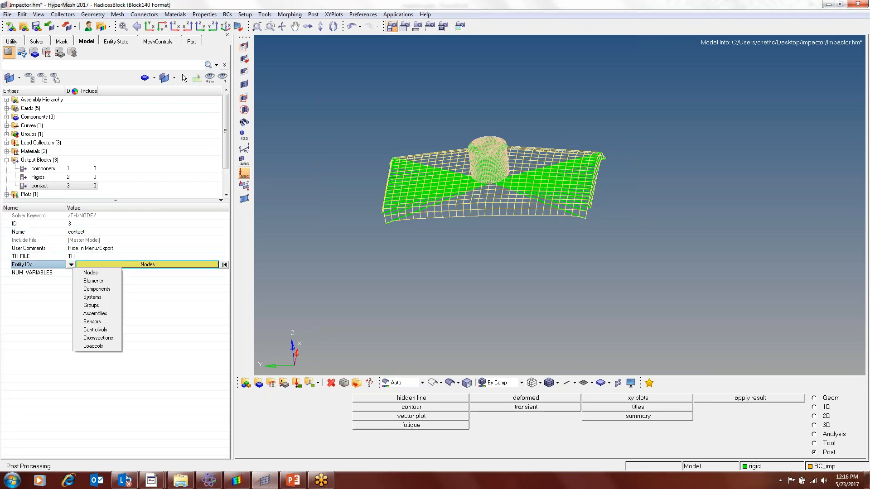
{"action": "left_click", "coordinate": [97, 306]}
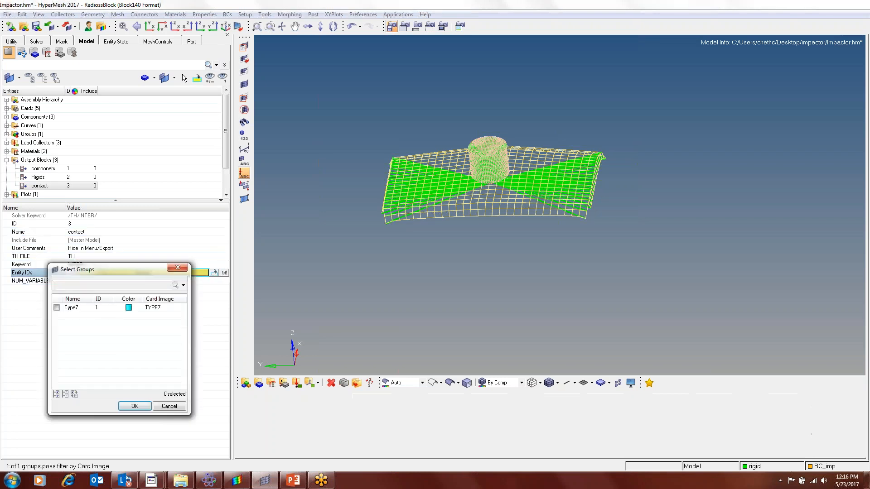
{"action": "left_click", "coordinate": [71, 308]}
{"action": "left_click", "coordinate": [135, 407]}
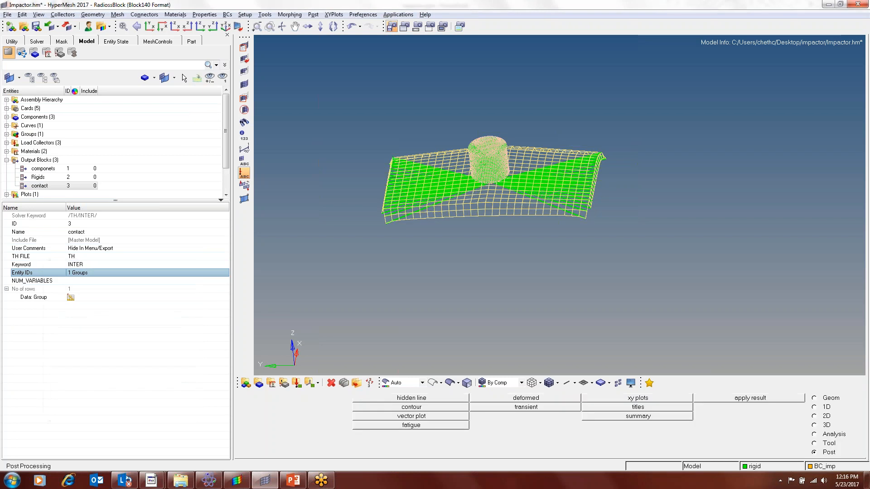
Set the contact output block's number of variables to 1 and define that variable as DEF.
{"action": "left_click", "coordinate": [83, 281]}
{"action": "left_click", "coordinate": [74, 296]}
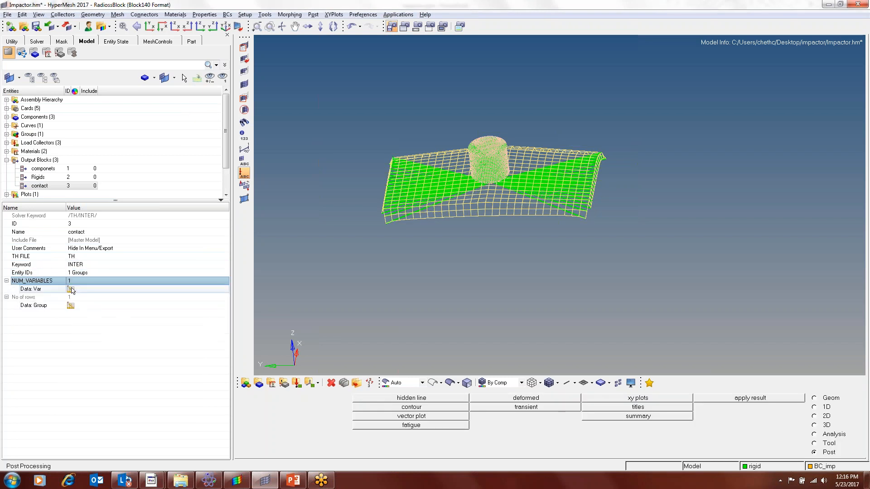
{"action": "left_click", "coordinate": [71, 290]}
{"action": "left_click", "coordinate": [263, 291]}
{"action": "type", "text": "DEF"}
{"action": "key", "text": "Return"}
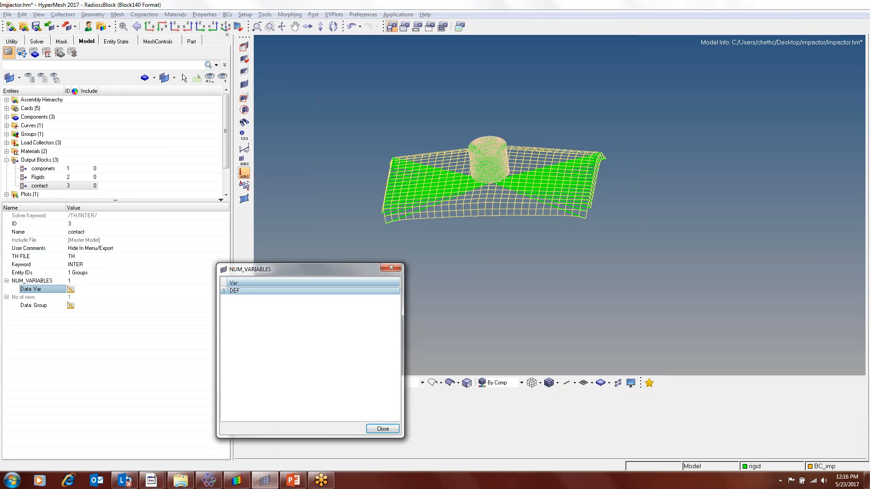
{"action": "left_click", "coordinate": [377, 429]}
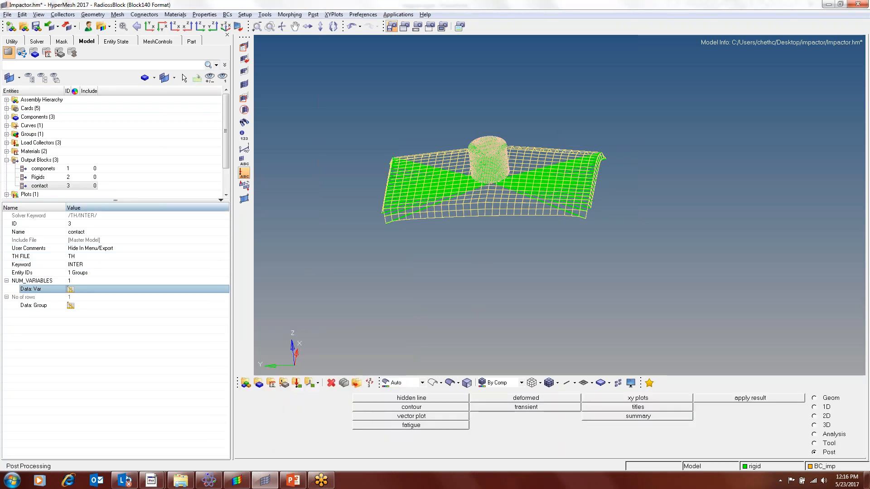
Collapse the Output Blocks folder, then check Step9 in the PowerPoint presentation and return to HyperMesh.
{"action": "left_click", "coordinate": [6, 160]}
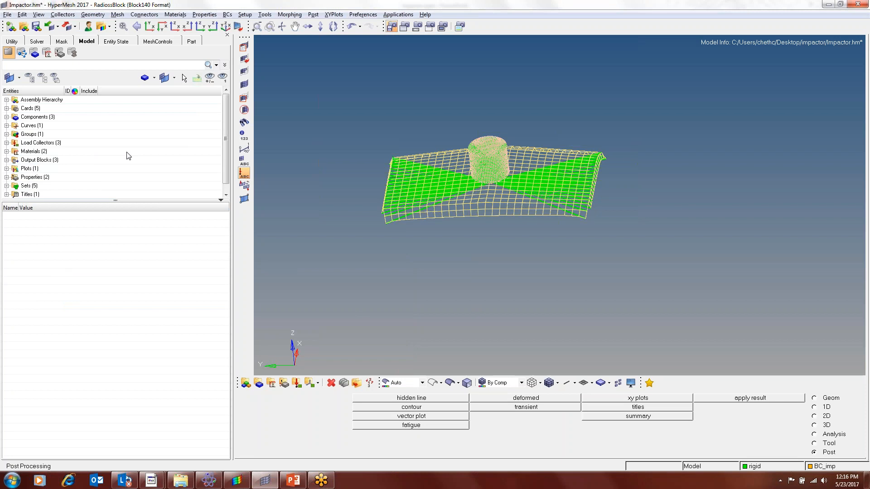
{"action": "key", "text": "alt+Tab"}
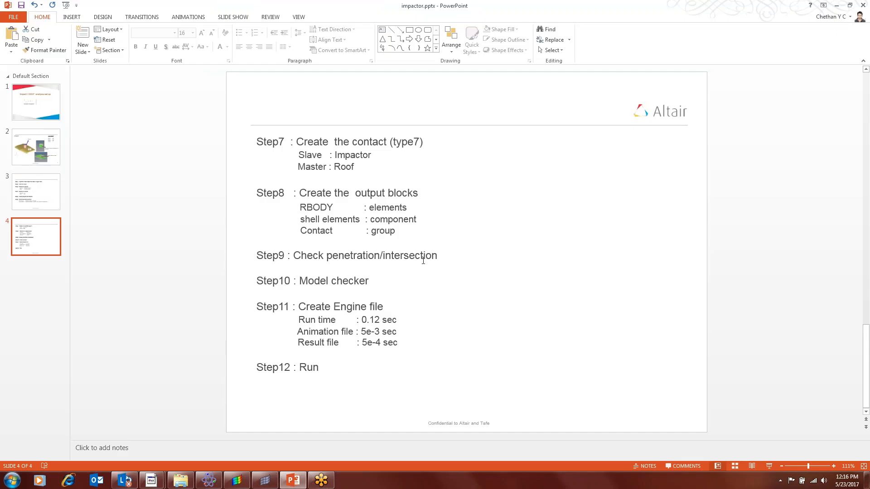
{"action": "key", "text": "alt+Tab"}
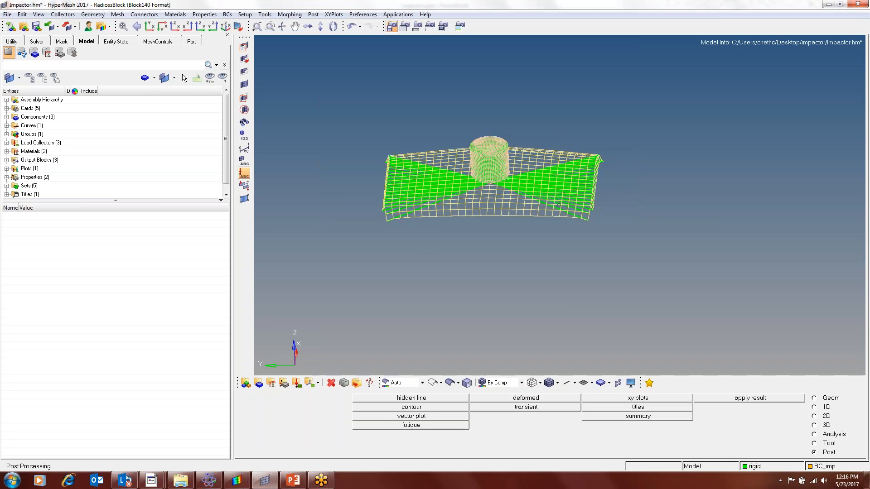
Shade the elements with mesh lines and run a penetration and intersection check on all three displayed components.
{"action": "left_click", "coordinate": [826, 445]}
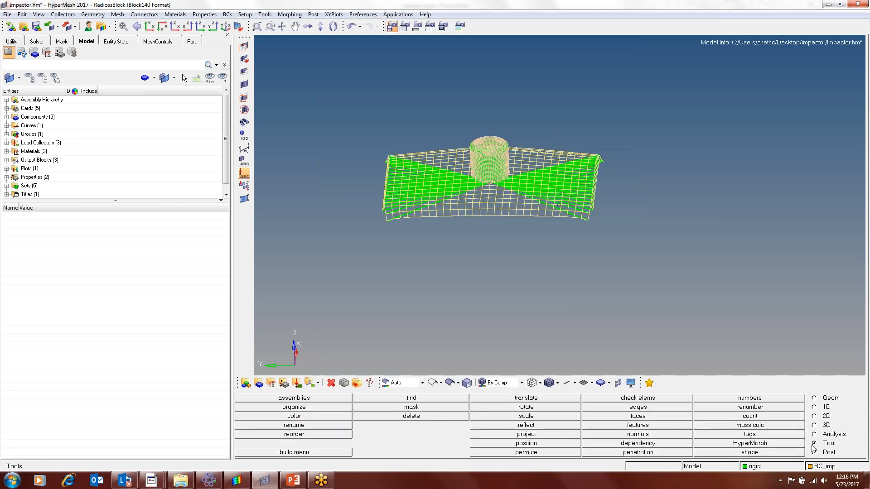
{"action": "left_click", "coordinate": [625, 455]}
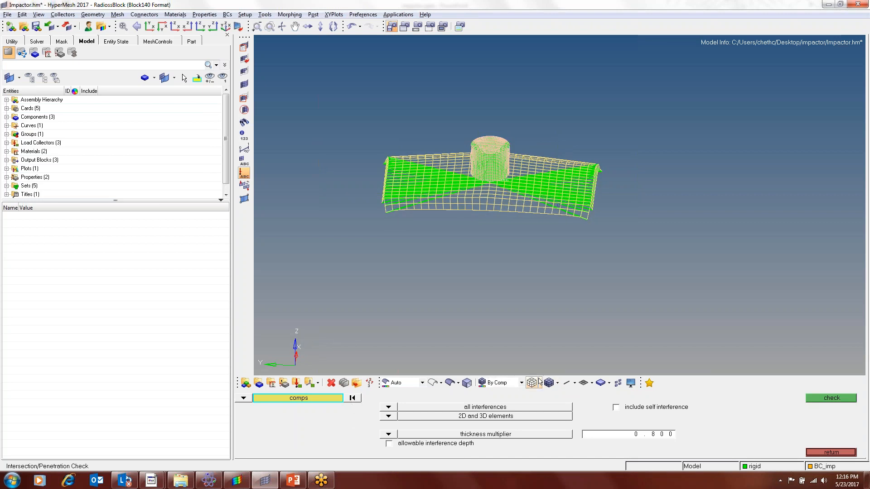
{"action": "left_click", "coordinate": [557, 383]}
{"action": "left_click", "coordinate": [589, 397]}
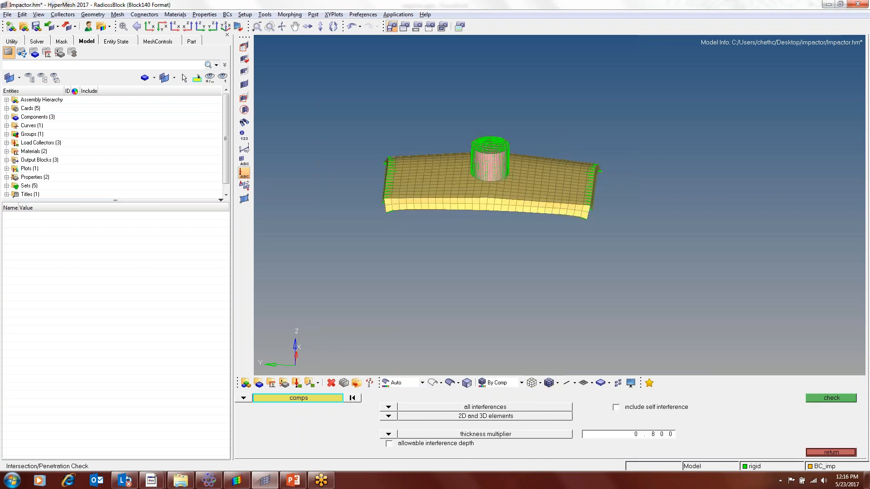
{"action": "left_click_drag", "start_coordinate": [344, 91], "coordinate": [653, 242], "text": "shift"}
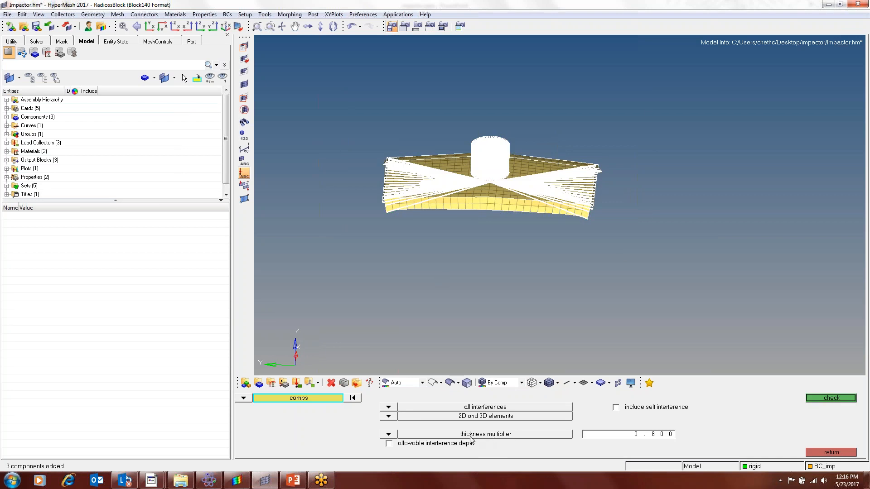
{"action": "left_click", "coordinate": [828, 399]}
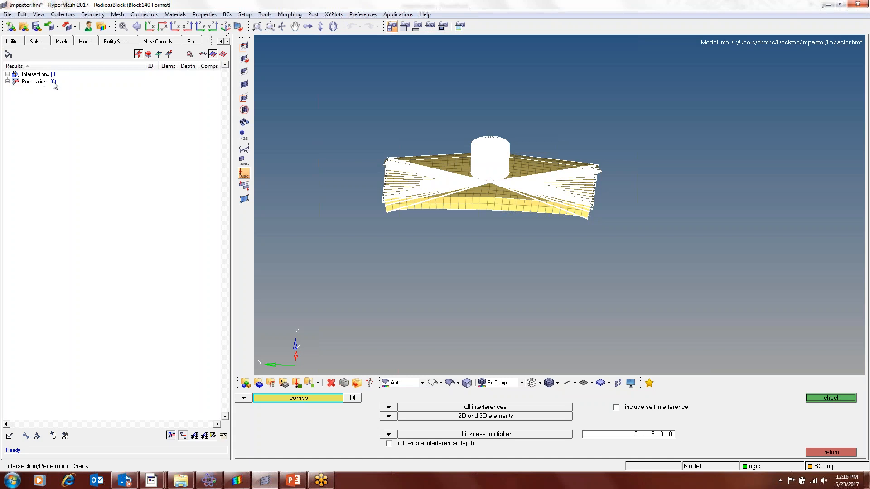
{"action": "left_click", "coordinate": [815, 451]}
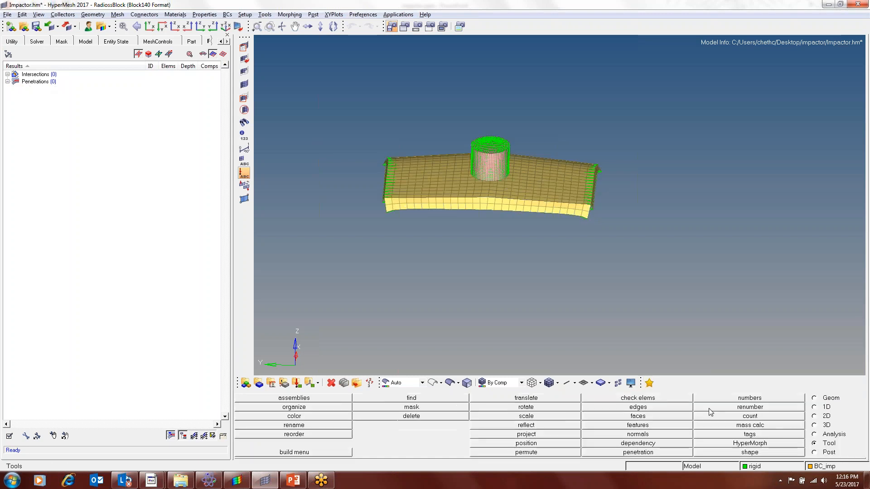
Review the Type7 contact group's parameters in the Model browser.
{"action": "left_click", "coordinate": [86, 42]}
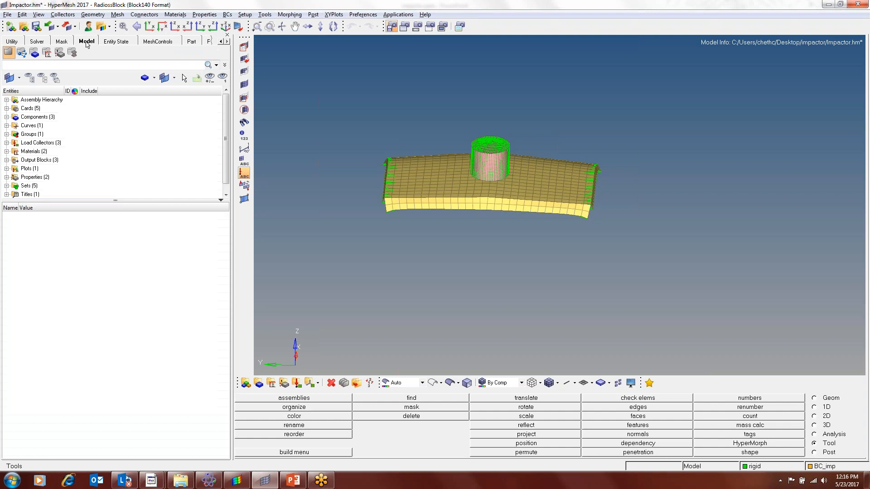
{"action": "left_click", "coordinate": [7, 134]}
{"action": "left_click", "coordinate": [38, 143]}
{"action": "scroll", "coordinate": [170, 342], "scroll_direction": "down", "scroll_amount": 5}
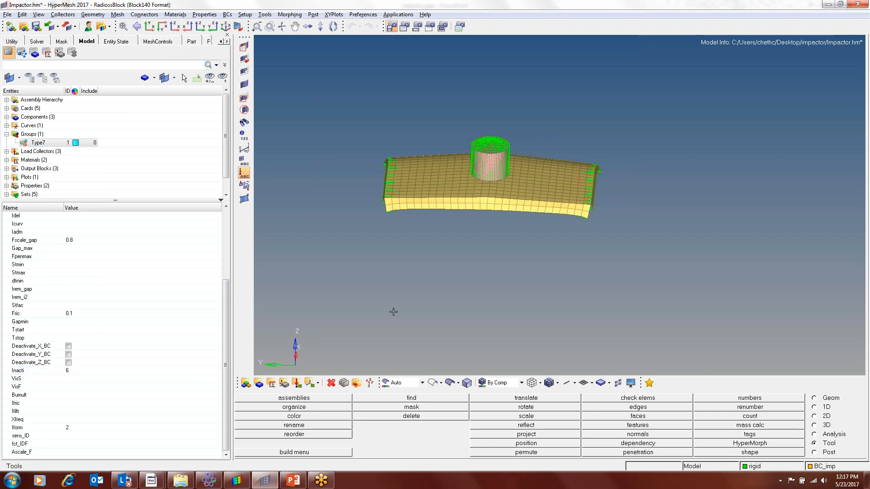
Check Step10 in the PowerPoint presentation, return to HyperMesh and run the RadiossBlock model checker.
{"action": "key", "text": "alt+Tab"}
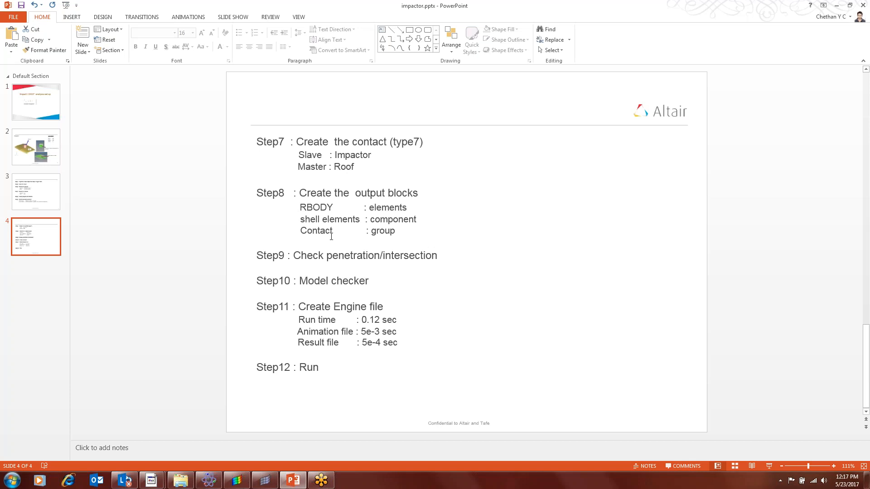
{"action": "key", "text": "alt+Tab"}
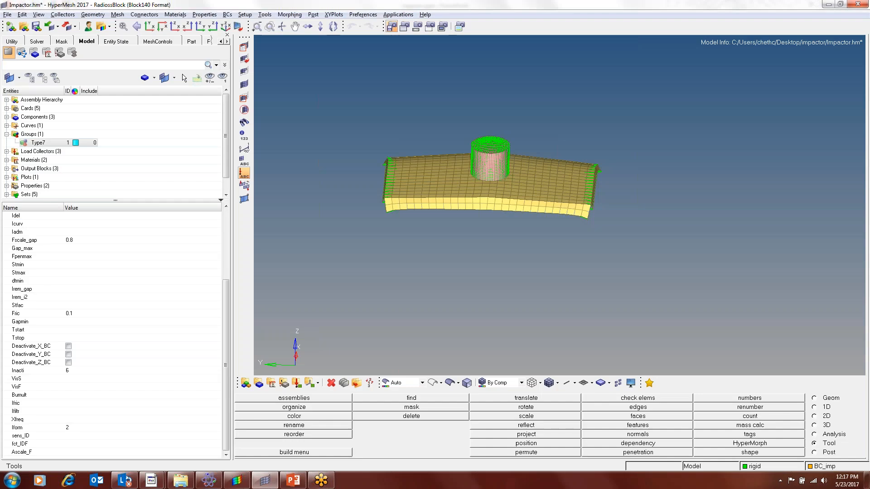
{"action": "left_click", "coordinate": [265, 15]}
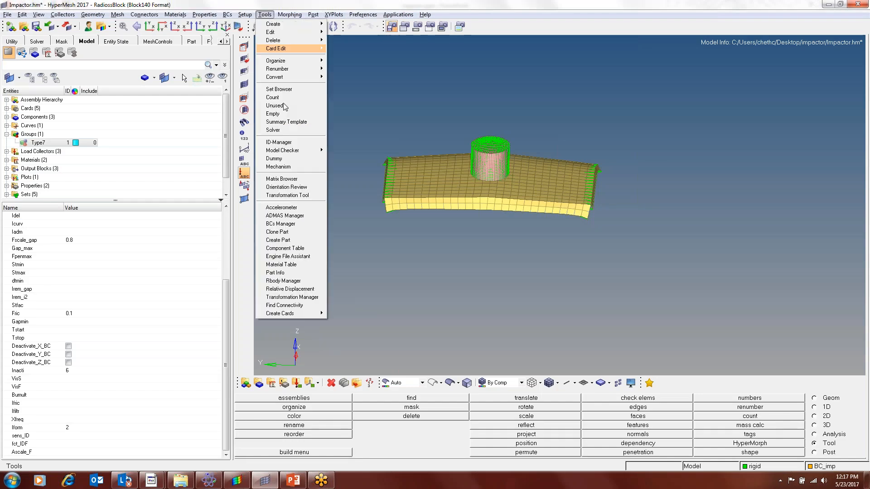
{"action": "mouse_move", "coordinate": [309, 150]}
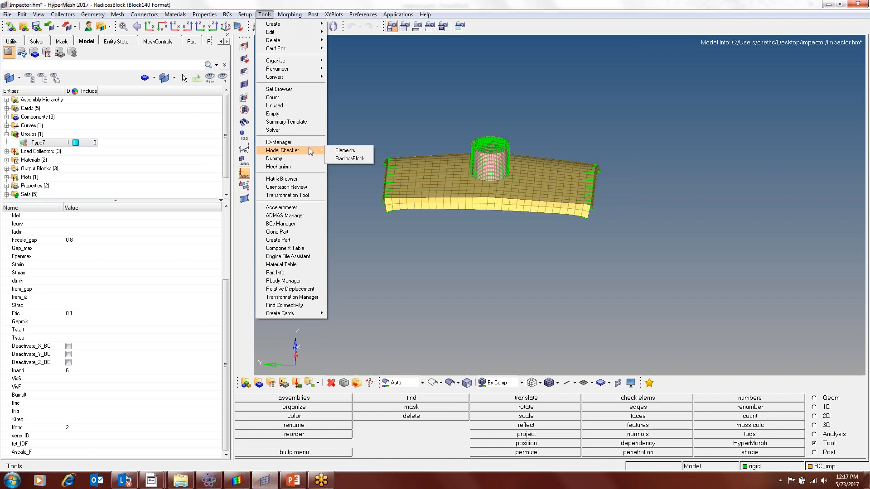
{"action": "left_click", "coordinate": [349, 158]}
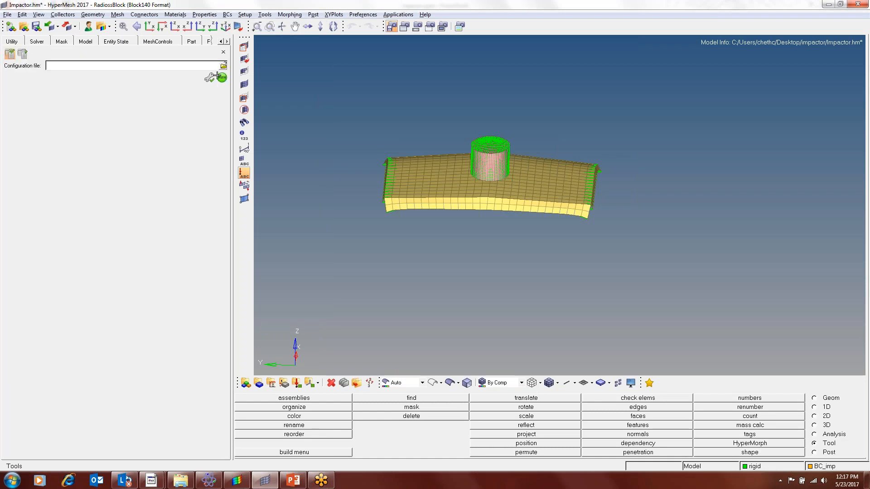
{"action": "left_click", "coordinate": [222, 79]}
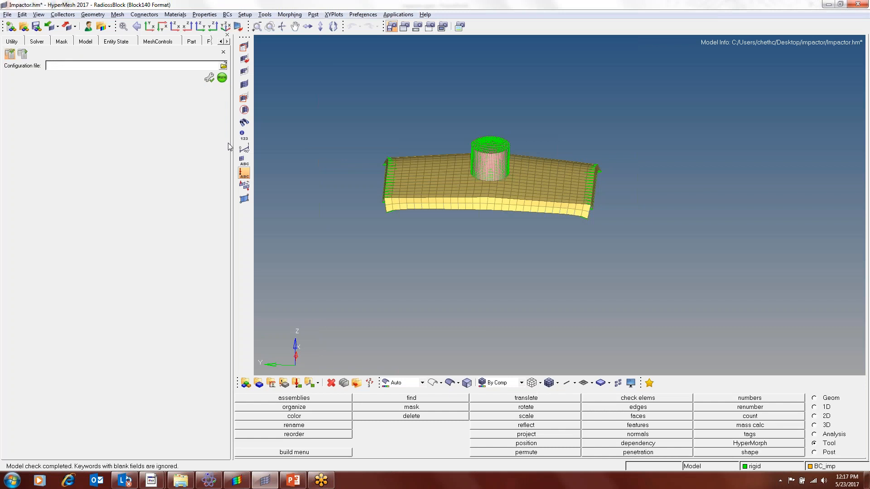
Widen the browser, review the model checker's error and warning lists, and close the checker.
{"action": "left_click_drag", "start_coordinate": [231, 144], "coordinate": [250, 130]}
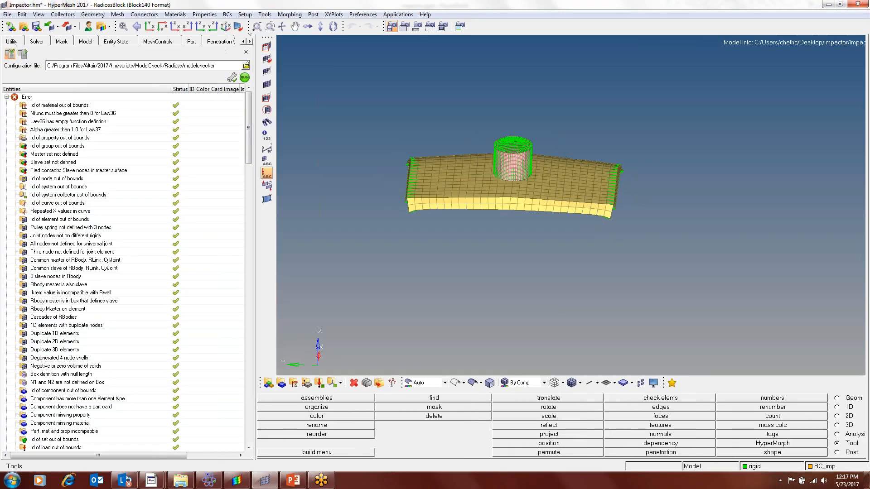
{"action": "left_click", "coordinate": [16, 97]}
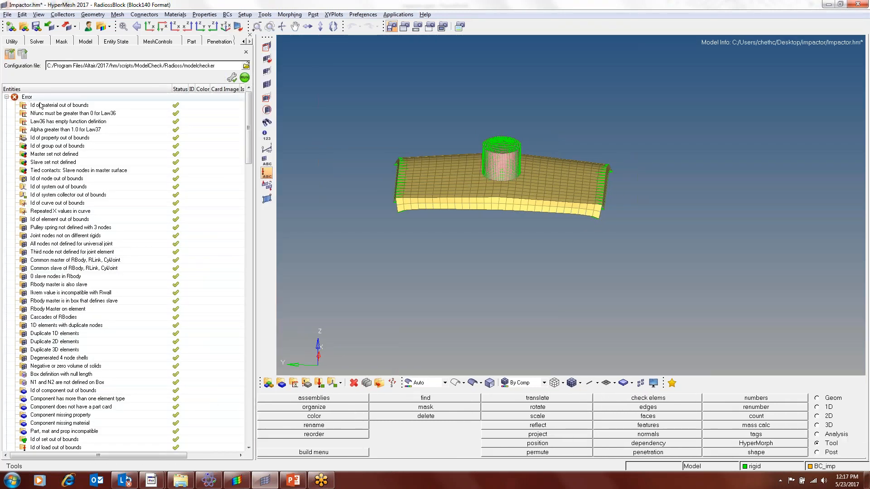
{"action": "left_click_drag", "start_coordinate": [250, 117], "coordinate": [252, 200]}
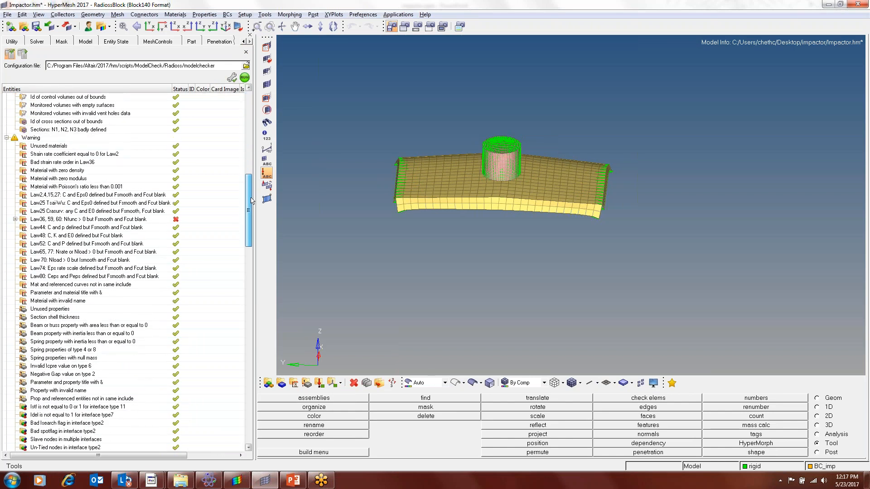
{"action": "left_click_drag", "start_coordinate": [253, 201], "coordinate": [251, 122]}
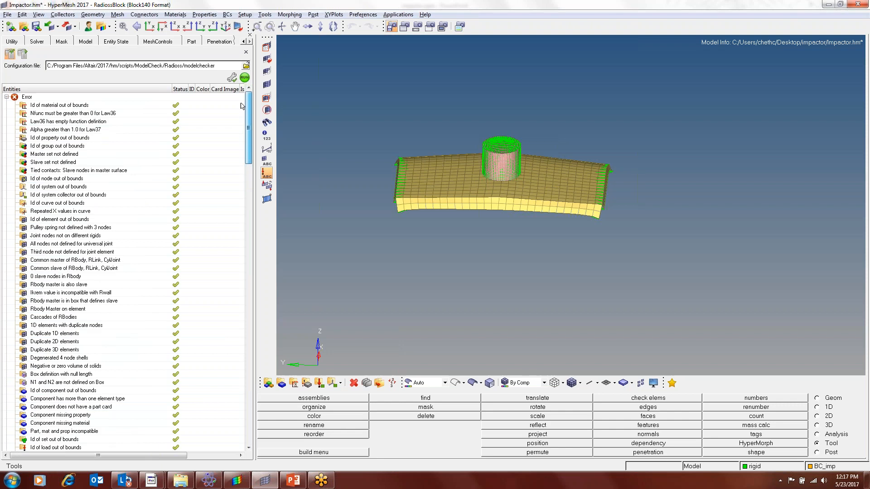
{"action": "left_click", "coordinate": [247, 53]}
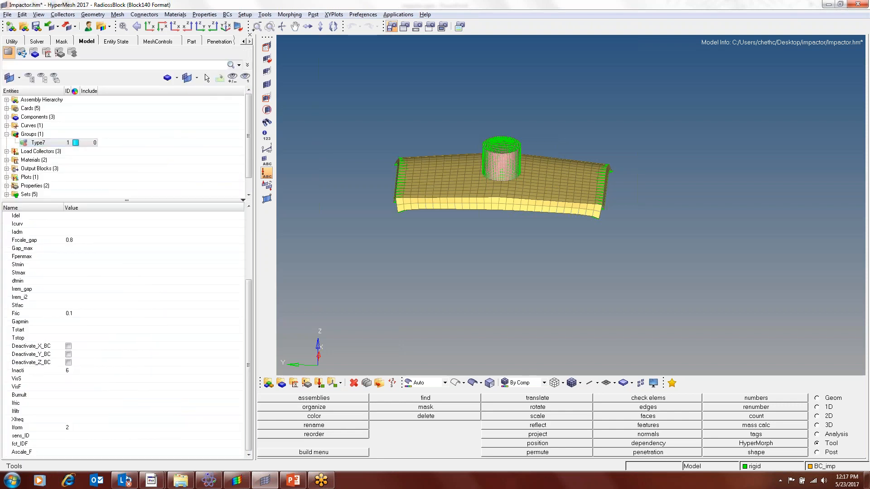
Read the Step11 engine file settings in the PowerPoint presentation and return to HyperMesh.
{"action": "key", "text": "alt+Tab"}
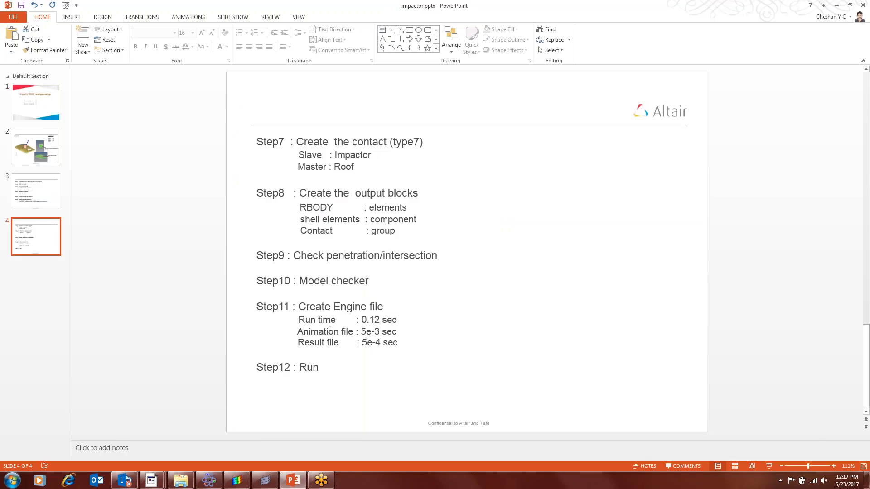
{"action": "left_click", "coordinate": [303, 307]}
{"action": "left_click", "coordinate": [461, 310]}
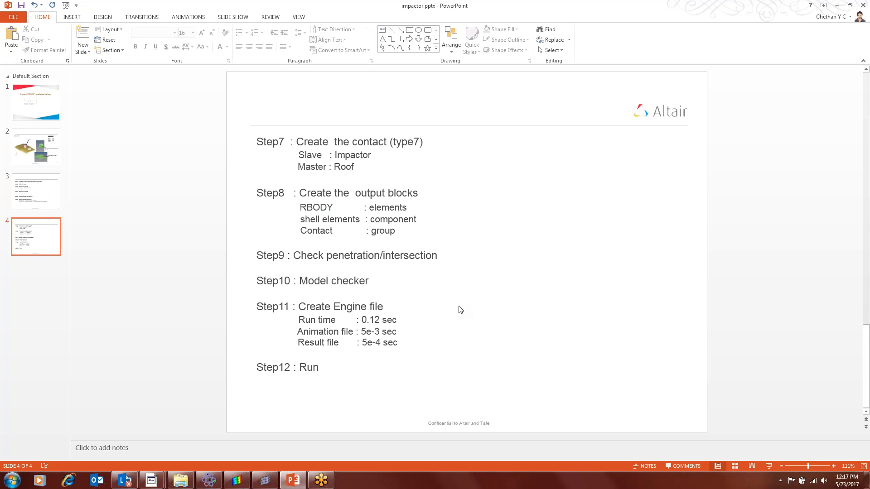
{"action": "key", "text": "alt+Tab"}
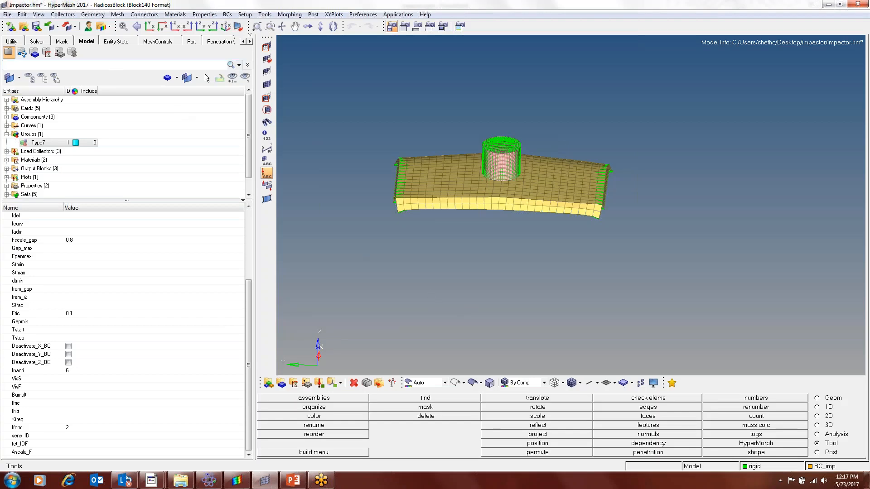
Display the model's Radioss keywords in the Solver browser.
{"action": "left_click", "coordinate": [39, 14]}
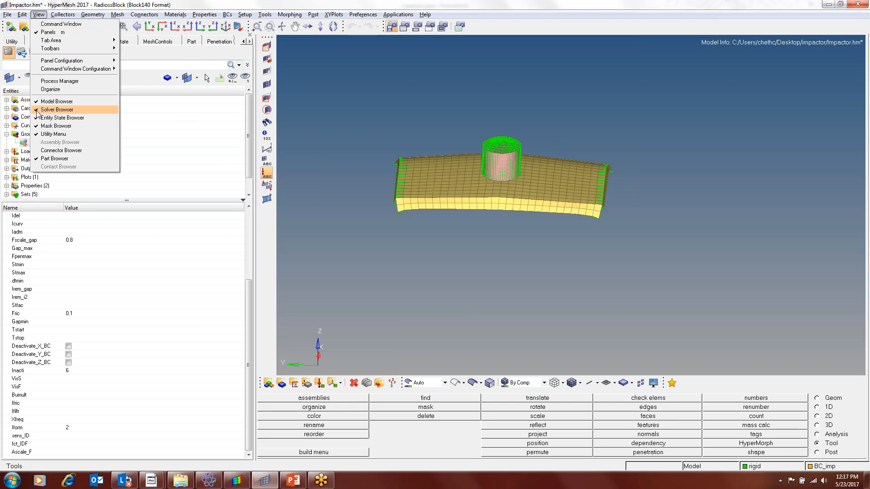
{"action": "mouse_move", "coordinate": [51, 20]}
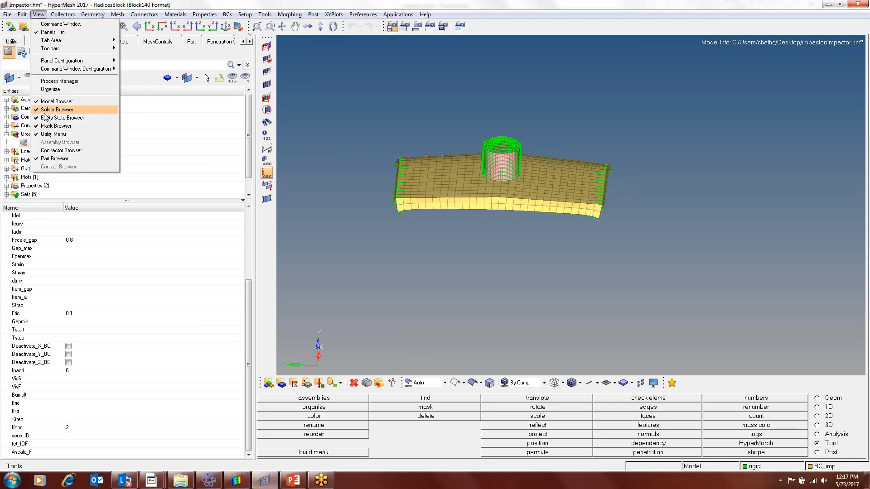
{"action": "left_click", "coordinate": [37, 110]}
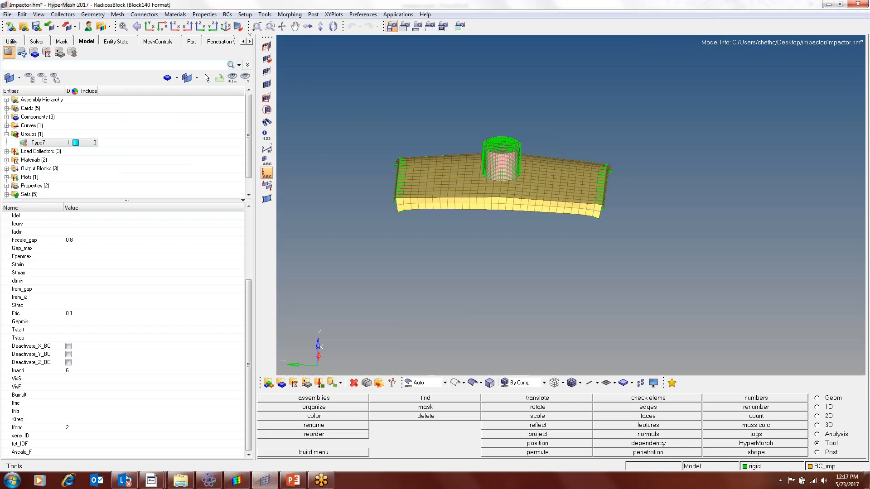
{"action": "left_click", "coordinate": [38, 42]}
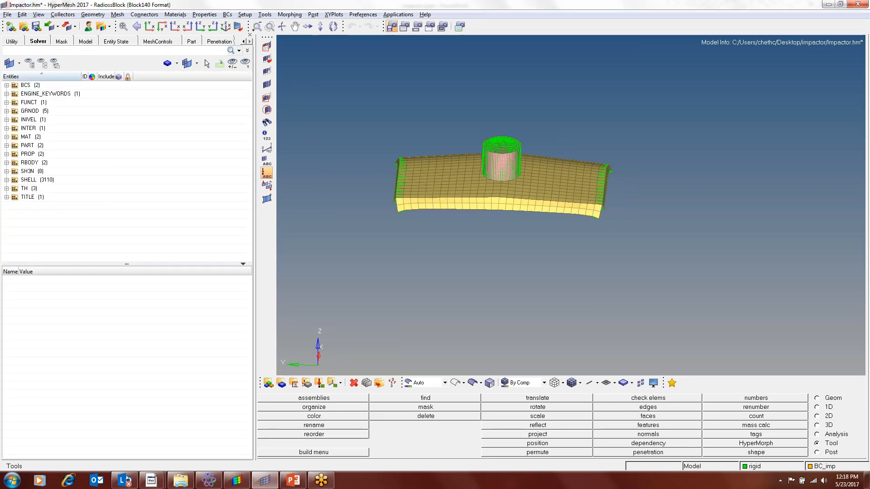
Create a RUN engine keyword card and set its Tstop to 0.12.
{"action": "scroll", "coordinate": [446, 162], "scroll_direction": "up", "scroll_amount": 3, "text": "ctrl"}
{"action": "scroll", "coordinate": [363, 191], "scroll_direction": "down", "scroll_amount": 2, "text": "ctrl"}
{"action": "left_click_drag", "start_coordinate": [447, 252], "coordinate": [456, 247], "text": "ctrl"}
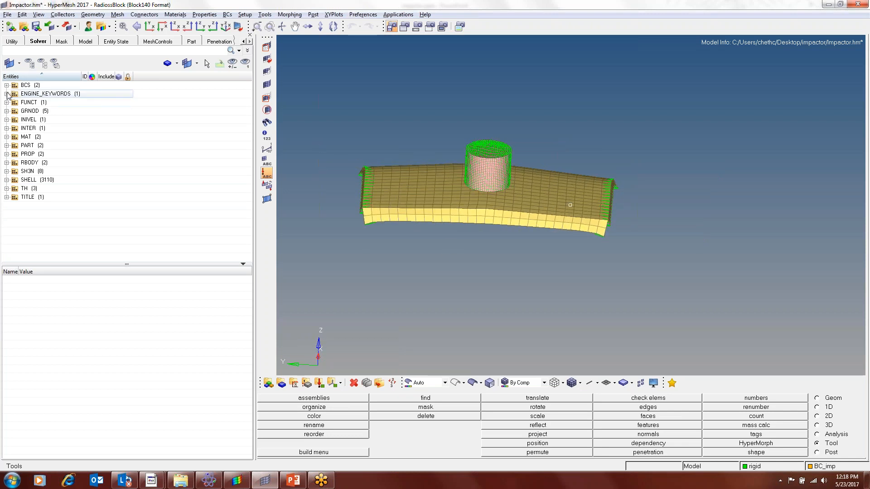
{"action": "left_click_drag", "start_coordinate": [447, 248], "coordinate": [447, 253], "text": "ctrl"}
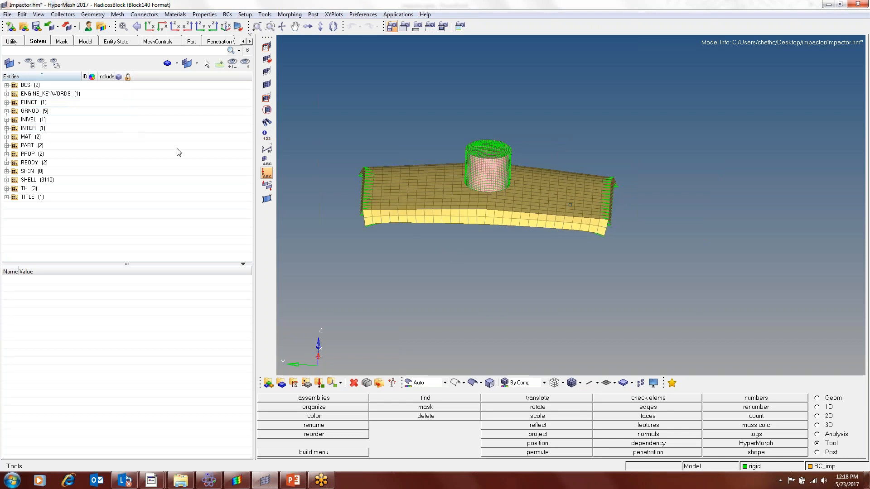
{"action": "right_click", "coordinate": [135, 133]}
{"action": "mouse_move", "coordinate": [143, 138]}
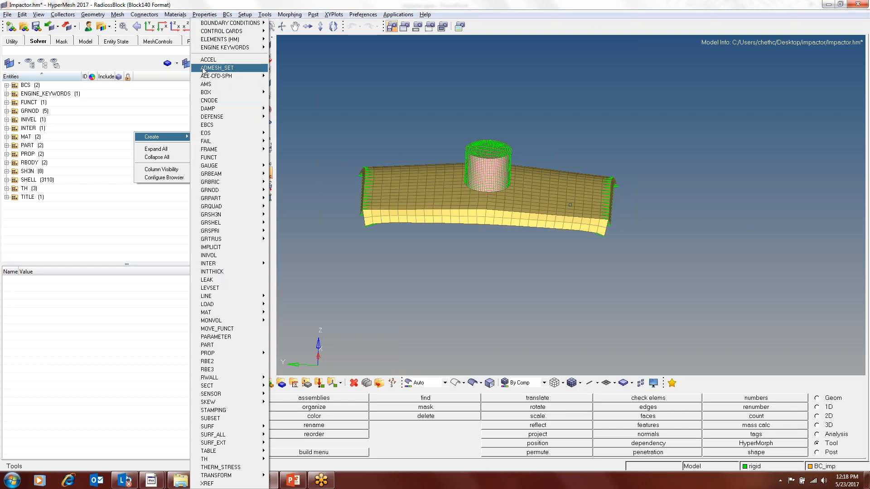
{"action": "mouse_move", "coordinate": [227, 48]}
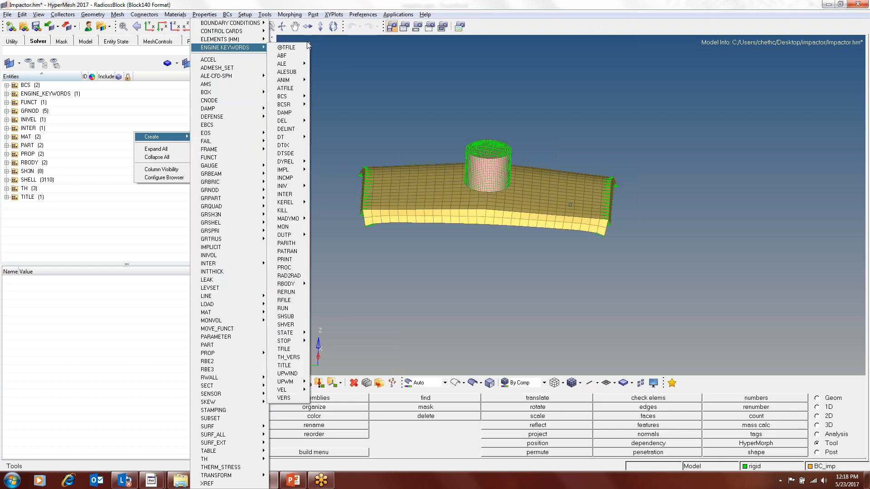
{"action": "left_click", "coordinate": [283, 309]}
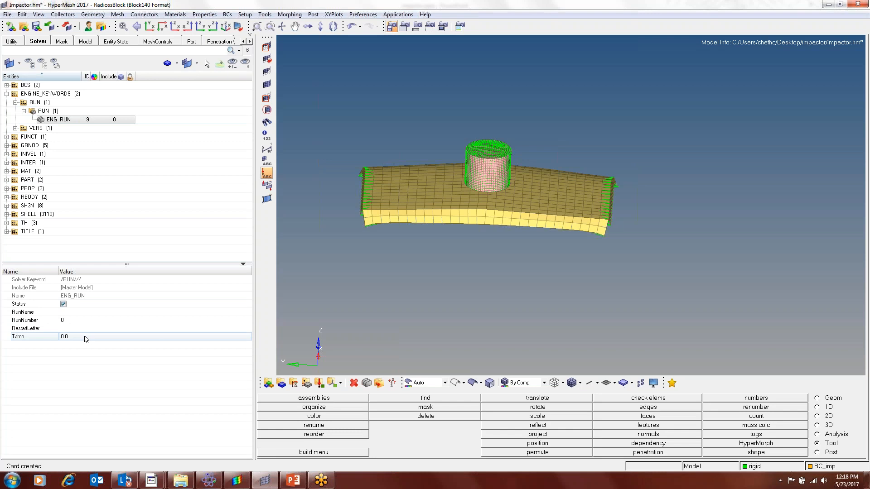
{"action": "left_click", "coordinate": [85, 337]}
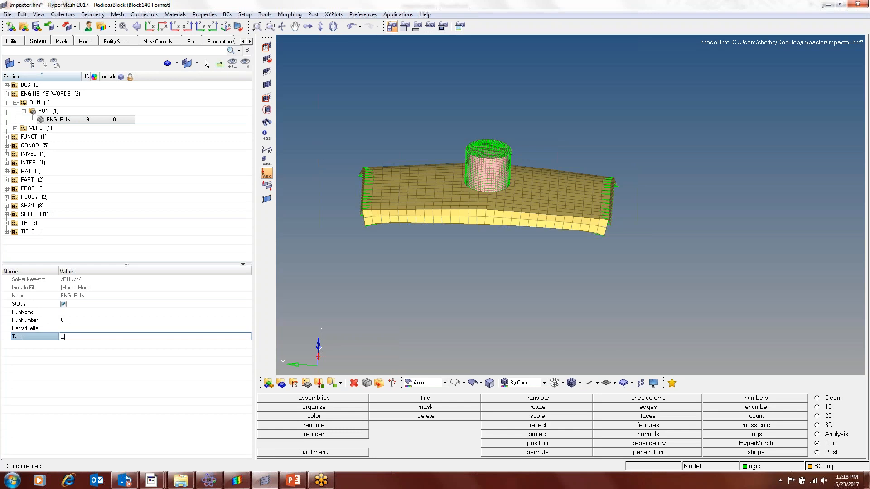
{"action": "key", "text": "Return"}
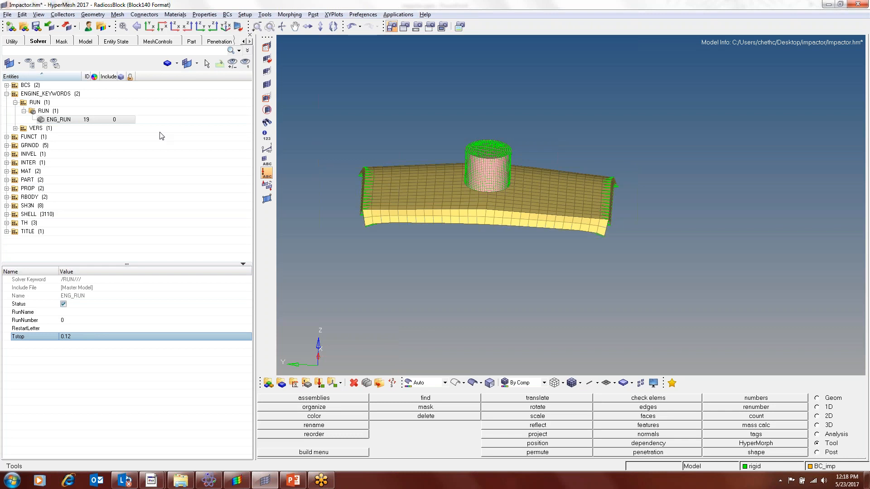
Create an ANIM/DT engine keyword card and set its Tfreq to 5e-3.
{"action": "right_click", "coordinate": [163, 121]}
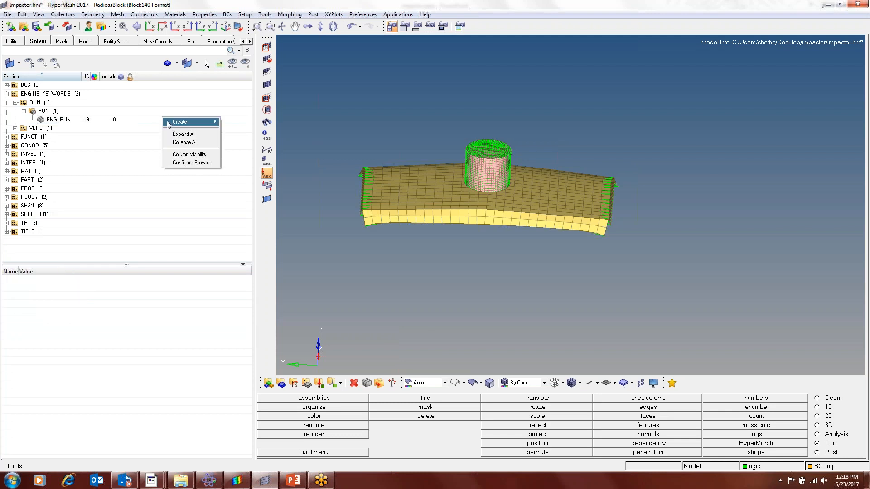
{"action": "mouse_move", "coordinate": [169, 124]}
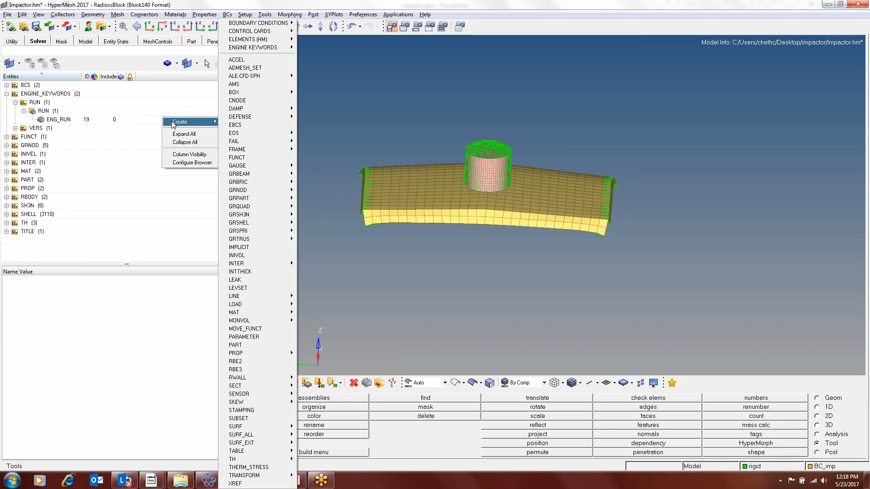
{"action": "mouse_move", "coordinate": [238, 50]}
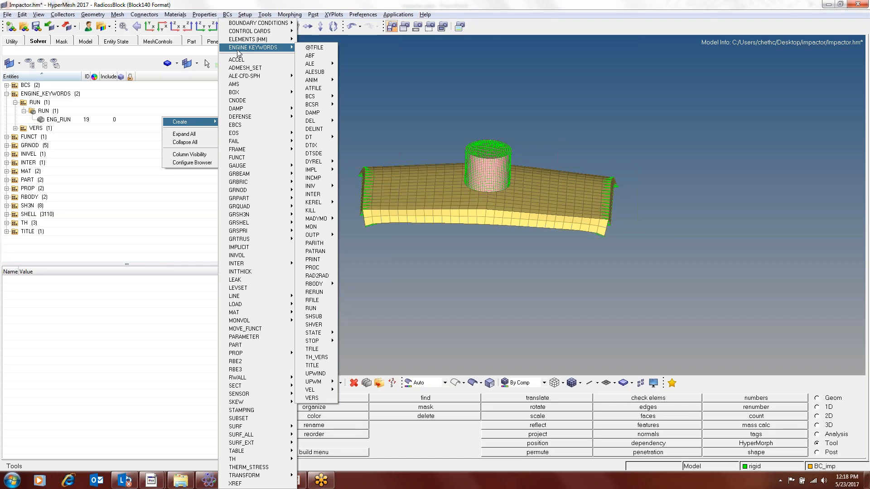
{"action": "mouse_move", "coordinate": [332, 81]}
{"action": "left_click", "coordinate": [385, 162]}
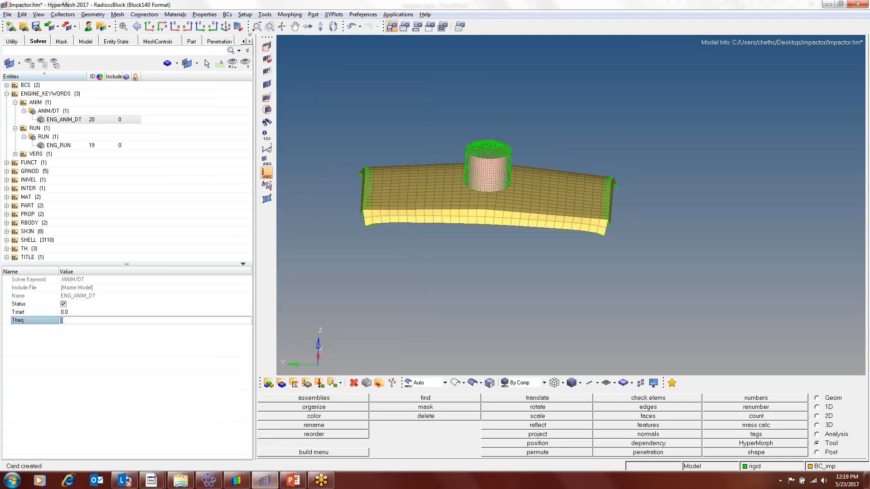
{"action": "type", "text": "5e-3"}
{"action": "key", "text": "Return"}
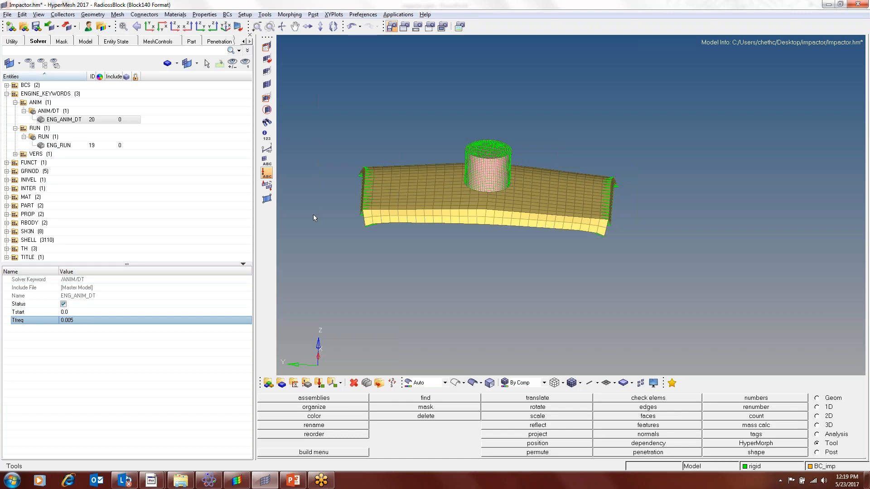
Create a TFILE engine keyword card and set its Time_frequency to 0.0005.
{"action": "right_click", "coordinate": [180, 119]}
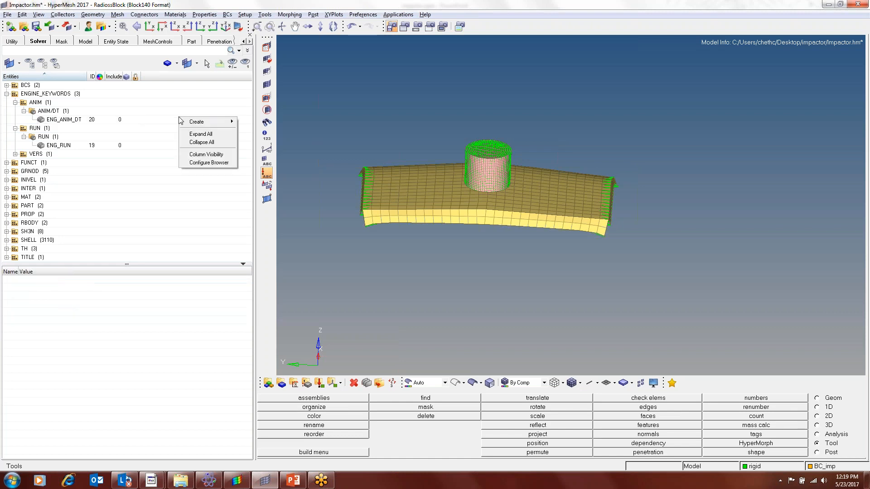
{"action": "mouse_move", "coordinate": [192, 123]}
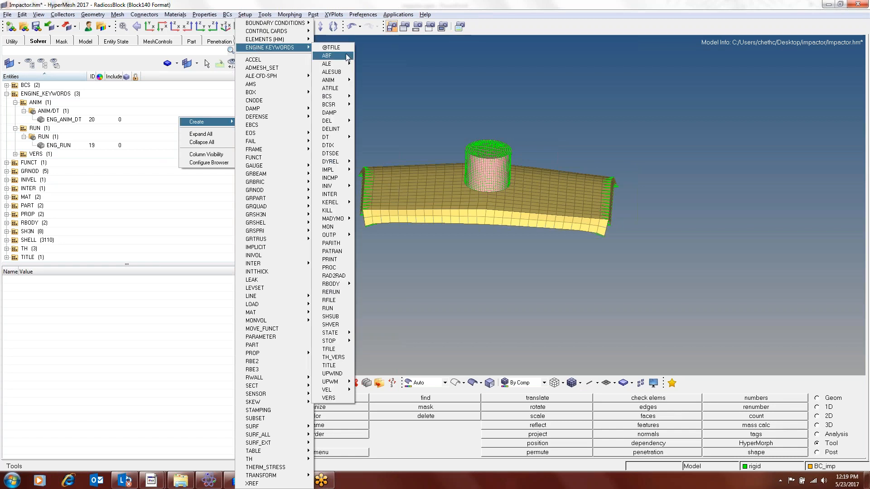
{"action": "left_click", "coordinate": [331, 349]}
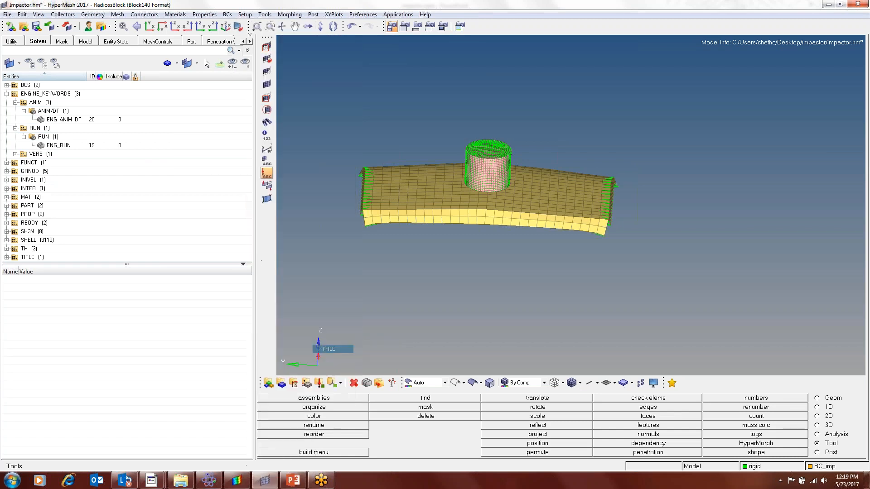
{"action": "left_click", "coordinate": [75, 323]}
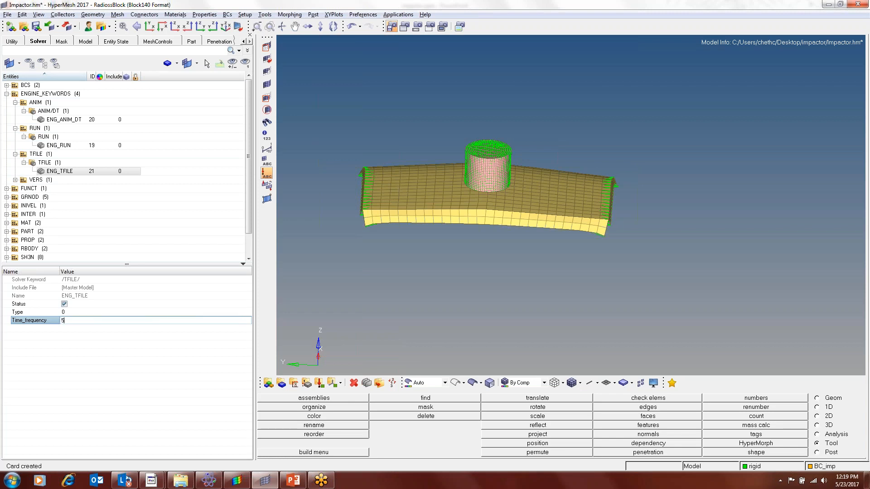
{"action": "key", "text": "BackSpace"}
{"action": "key", "text": "Return"}
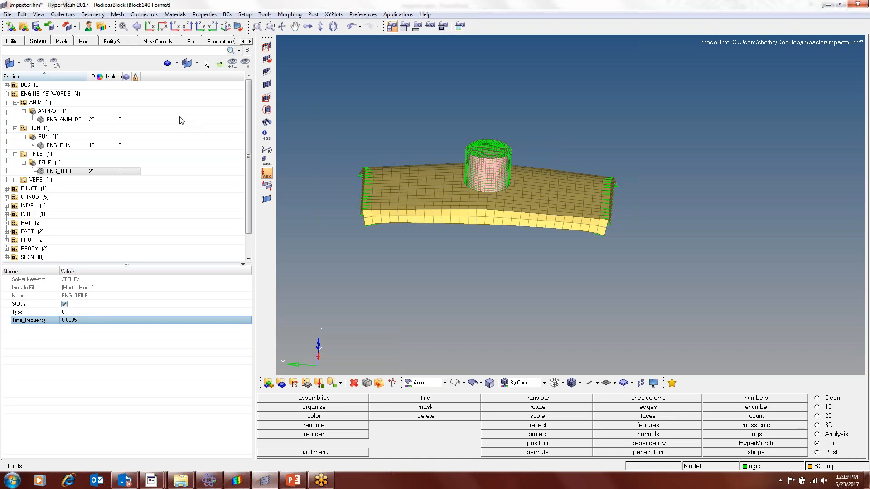
Create an ANIM/ELEM engine keyword card for the element animation output.
{"action": "left_click", "coordinate": [7, 94]}
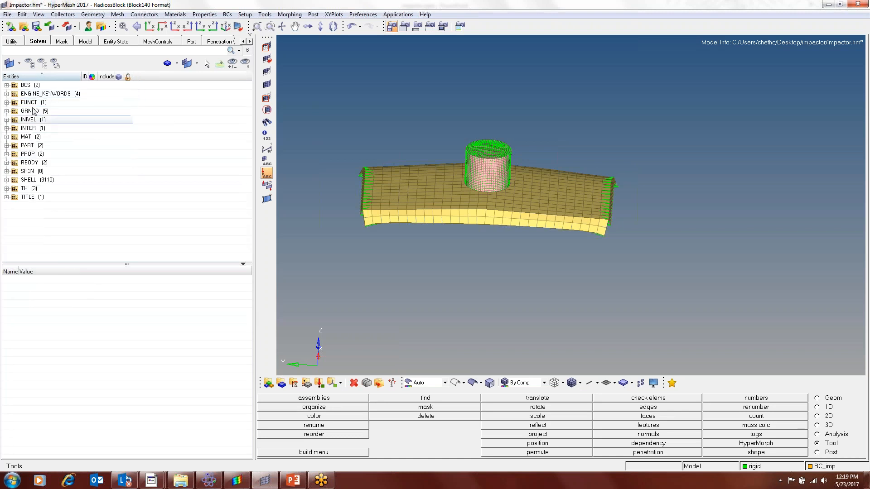
{"action": "right_click", "coordinate": [121, 123]}
{"action": "mouse_move", "coordinate": [140, 130]}
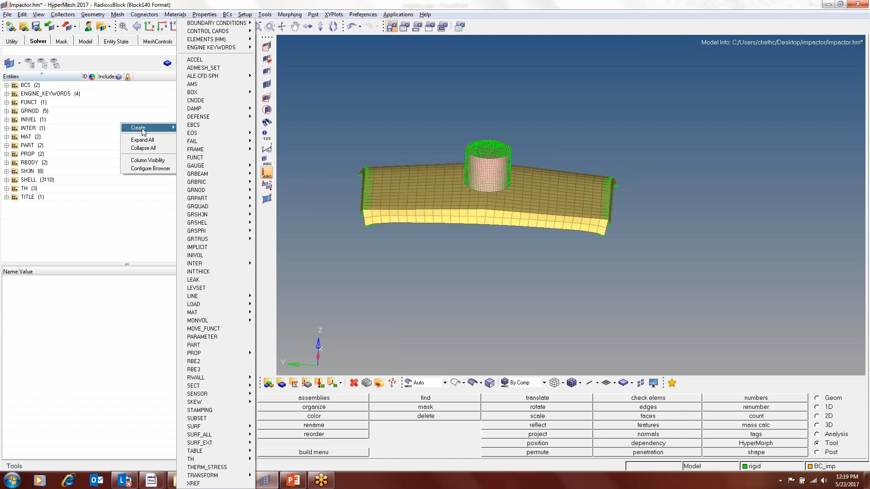
{"action": "mouse_move", "coordinate": [214, 48]}
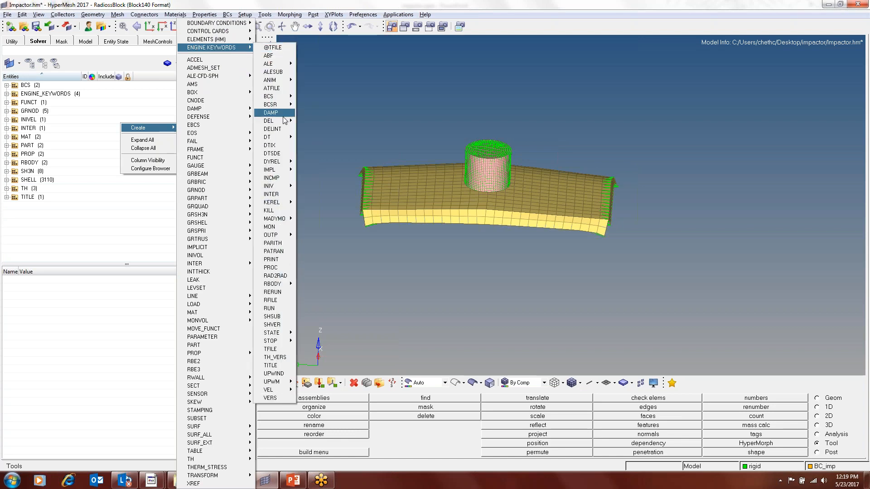
{"action": "mouse_move", "coordinate": [286, 83]}
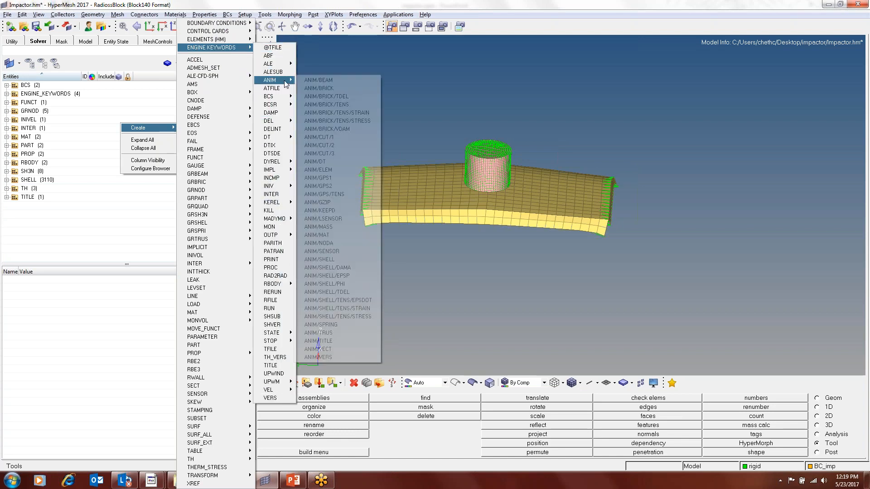
{"action": "left_click", "coordinate": [350, 169]}
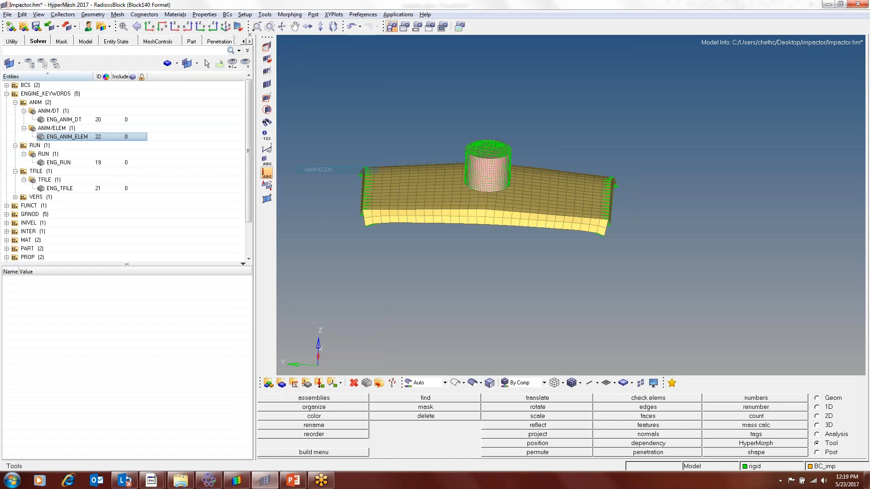
Enable the EPSP, VONM and HOURG outputs on the ANIM/ELEM card and collapse the engine keywords.
{"action": "left_click_drag", "start_coordinate": [108, 264], "coordinate": [109, 182]}
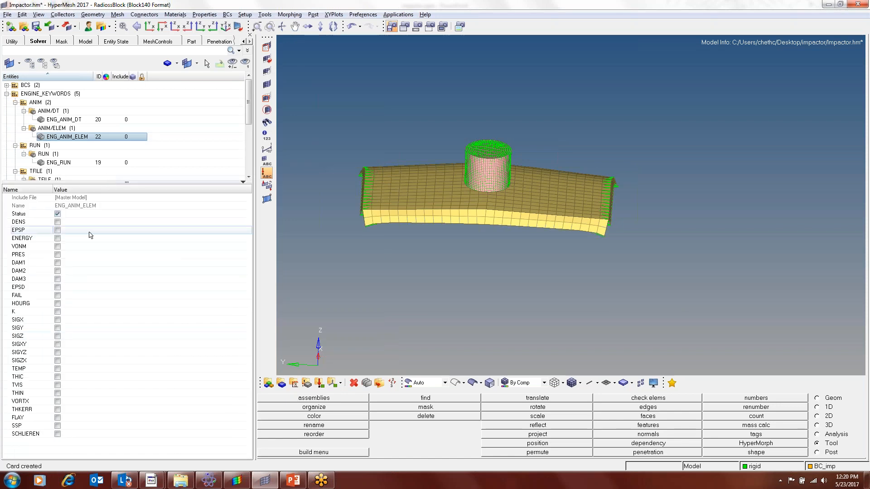
{"action": "left_click", "coordinate": [58, 231]}
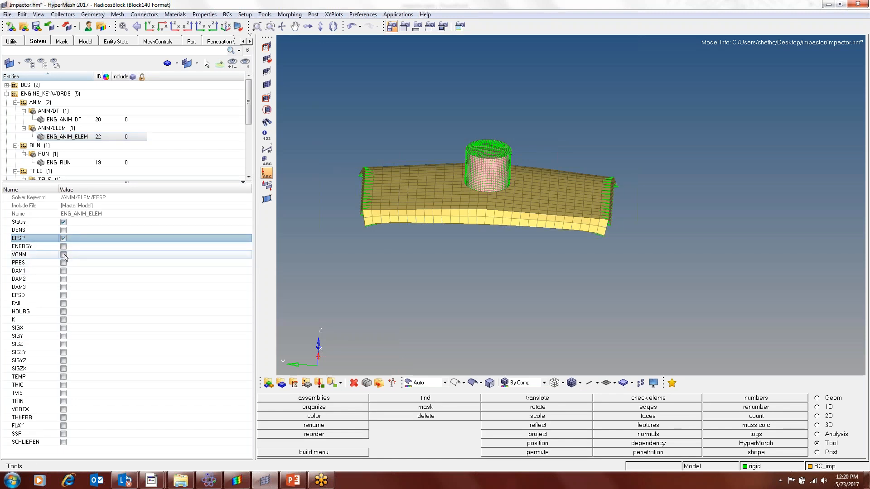
{"action": "left_click", "coordinate": [63, 255]}
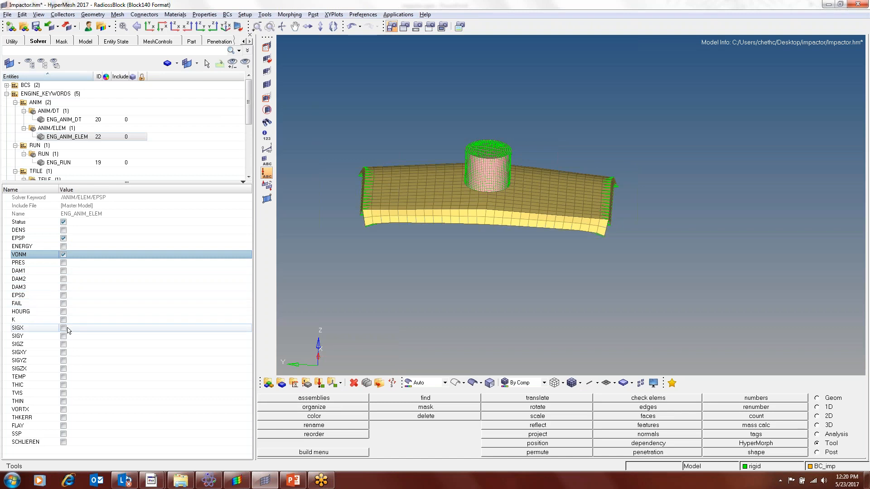
{"action": "left_click", "coordinate": [63, 311]}
{"action": "left_click", "coordinate": [225, 121]}
{"action": "mouse_move", "coordinate": [249, 103]}
{"action": "left_mouse_down"}
{"action": "mouse_move", "coordinate": [250, 152]}
{"action": "mouse_move", "coordinate": [249, 100]}
{"action": "left_mouse_up"}
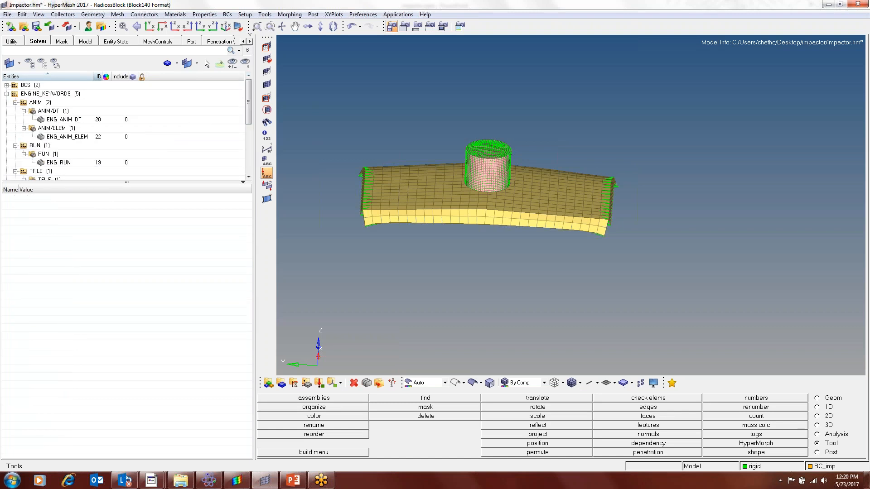
{"action": "left_click", "coordinate": [6, 94]}
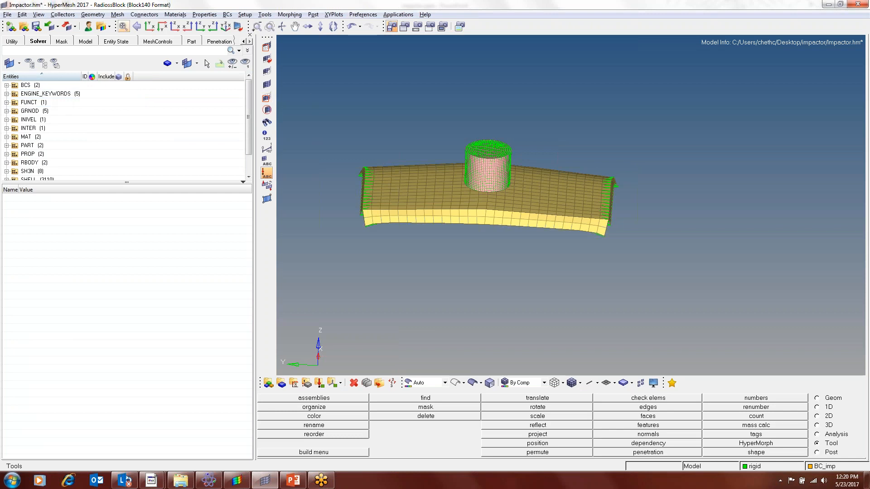
{"action": "left_click_drag", "start_coordinate": [128, 181], "coordinate": [128, 238]}
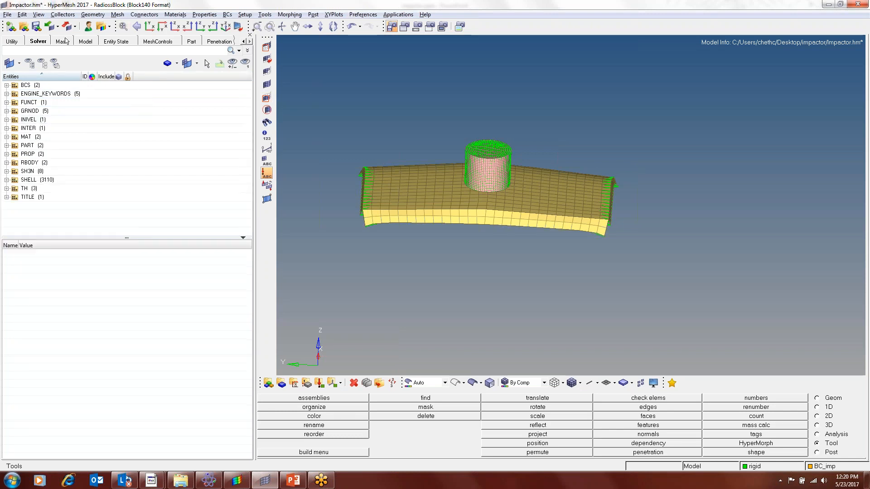
Export the model as a Radioss Block140 solver deck named impactor_1 in the impactor folder.
{"action": "left_click", "coordinate": [76, 27]}
{"action": "left_click", "coordinate": [98, 51]}
{"action": "left_click", "coordinate": [243, 108]}
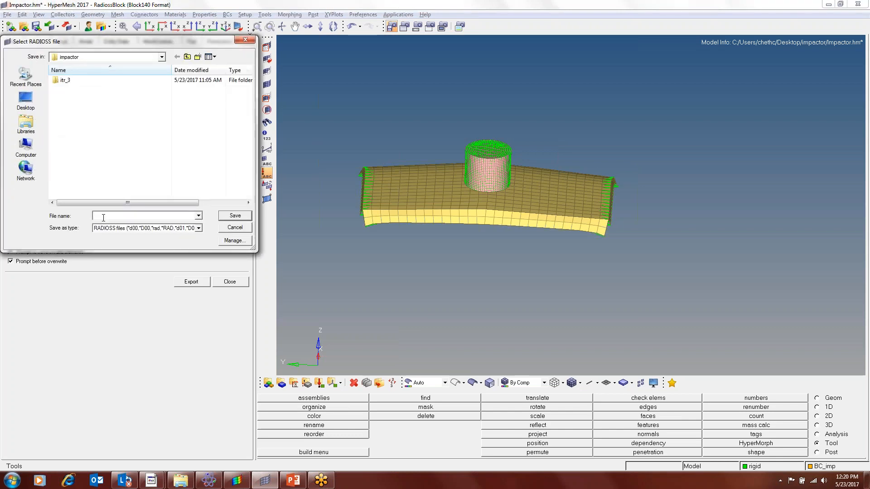
{"action": "type", "text": "impactor_1"}
{"action": "left_click", "coordinate": [235, 216]}
{"action": "left_click", "coordinate": [191, 283]}
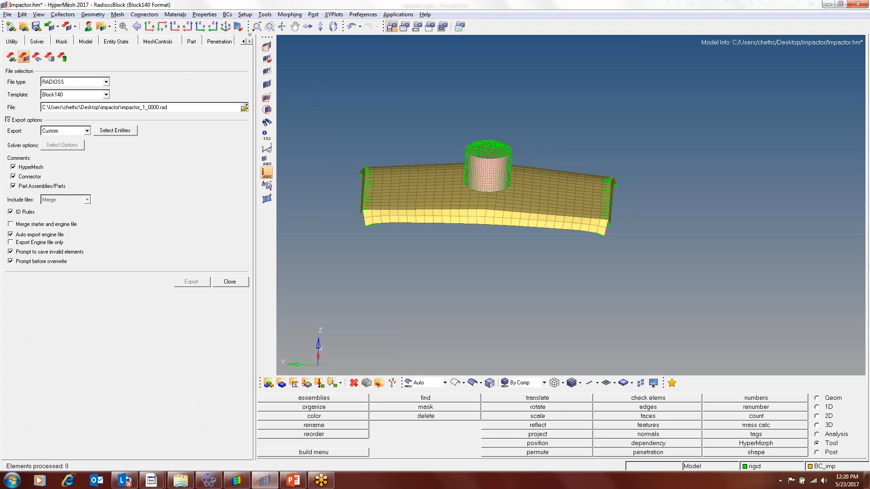
Switch to HyperWorks Solver Run Manager, choose impactor_1_0000.rad as the input file, and close the manager without running.
{"action": "left_click", "coordinate": [209, 481]}
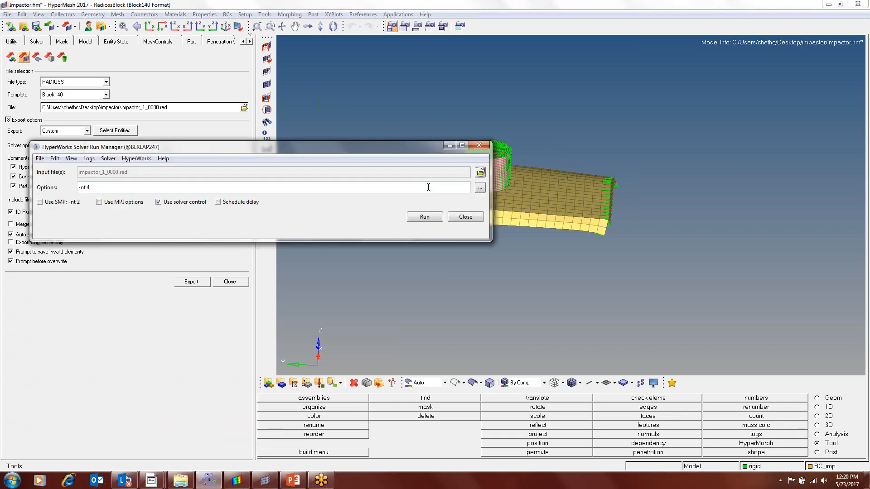
{"action": "left_click", "coordinate": [480, 172]}
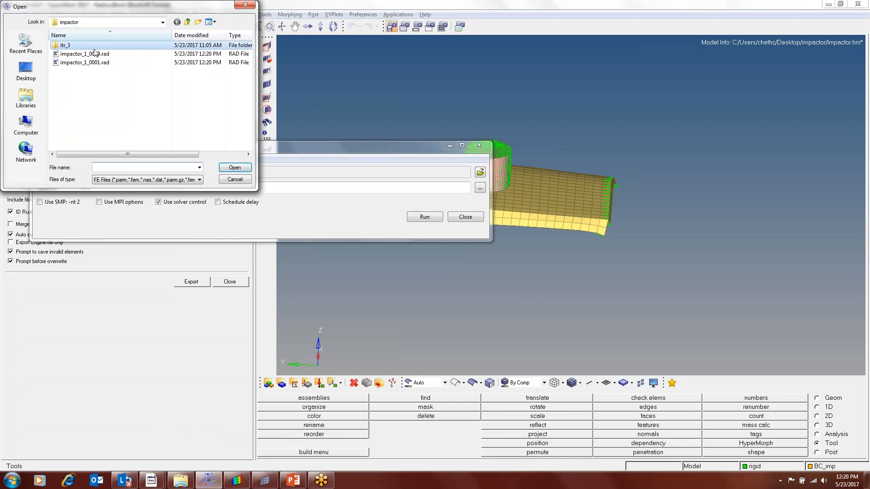
{"action": "left_click", "coordinate": [96, 54]}
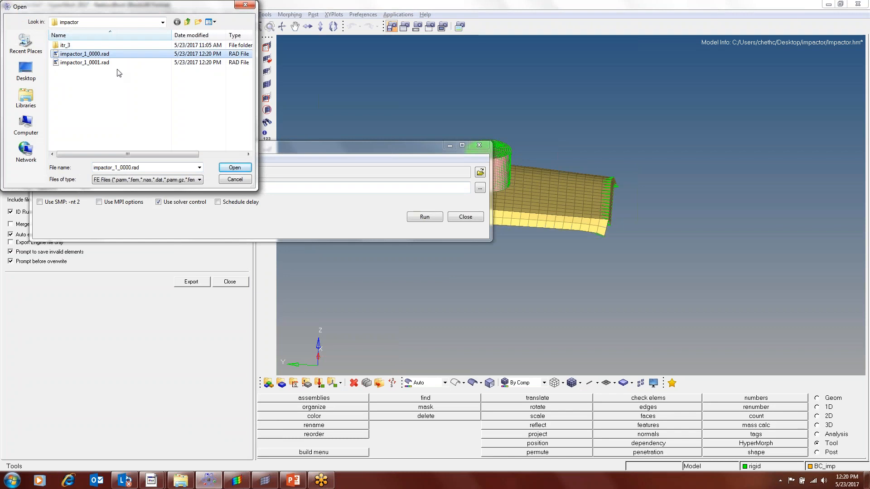
{"action": "left_click", "coordinate": [234, 168]}
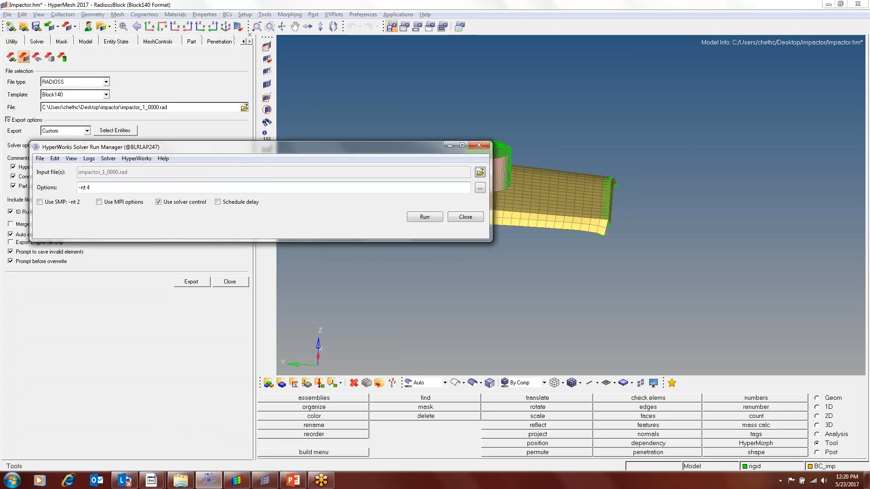
{"action": "left_click", "coordinate": [463, 217]}
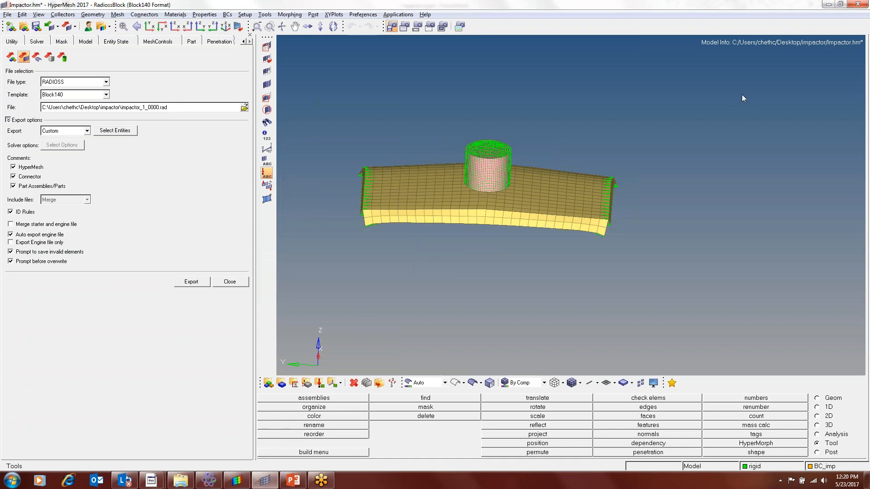
Switch to the HyperWorks results session and view the animated displacement contour of the itr_3 run.
{"action": "key", "text": "alt+Tab"}
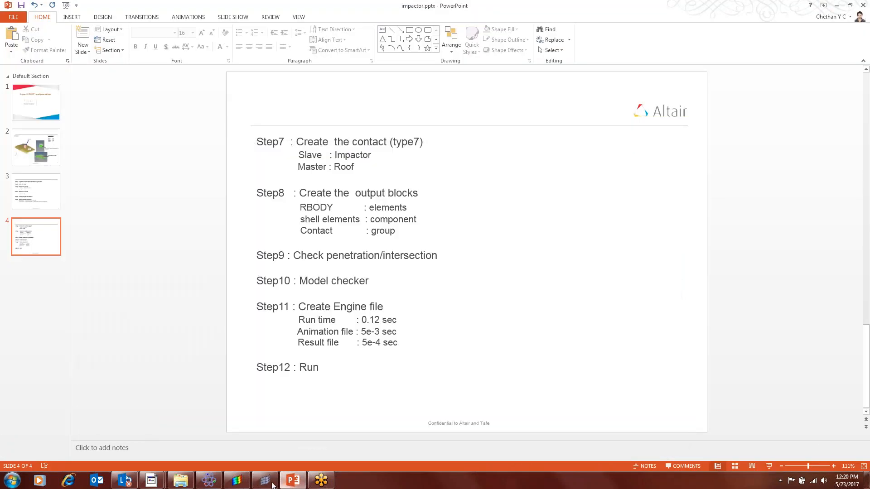
{"action": "left_click", "coordinate": [240, 483]}
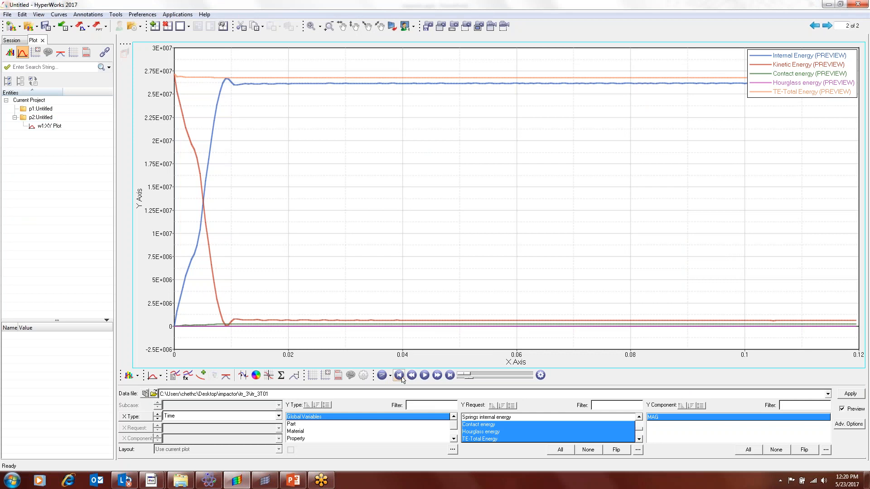
{"action": "left_click", "coordinate": [816, 27]}
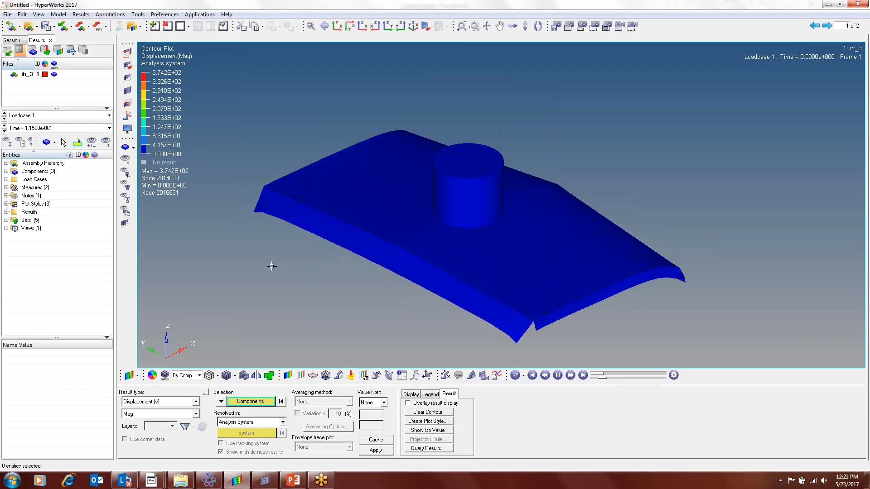
Return to the plot page and preview the selected global energy curves of the itr_3 run over time.
{"action": "left_click", "coordinate": [828, 25]}
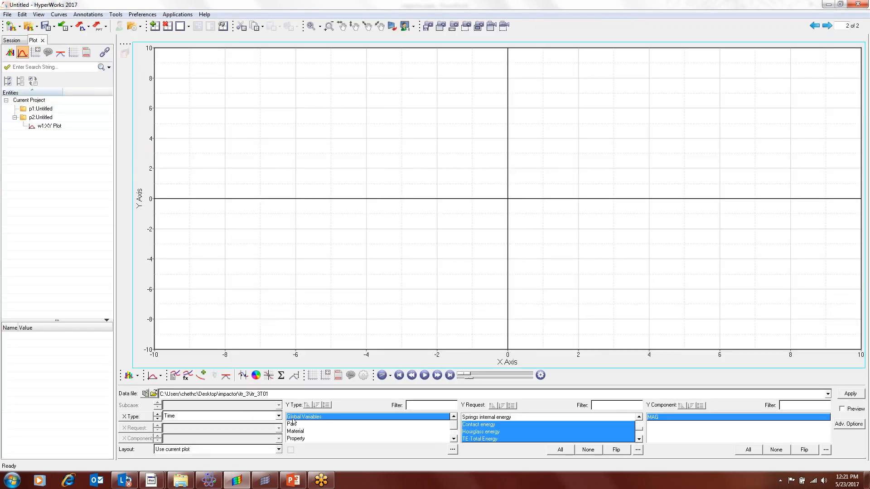
{"action": "left_click", "coordinate": [843, 409]}
{"action": "left_click", "coordinate": [845, 394]}
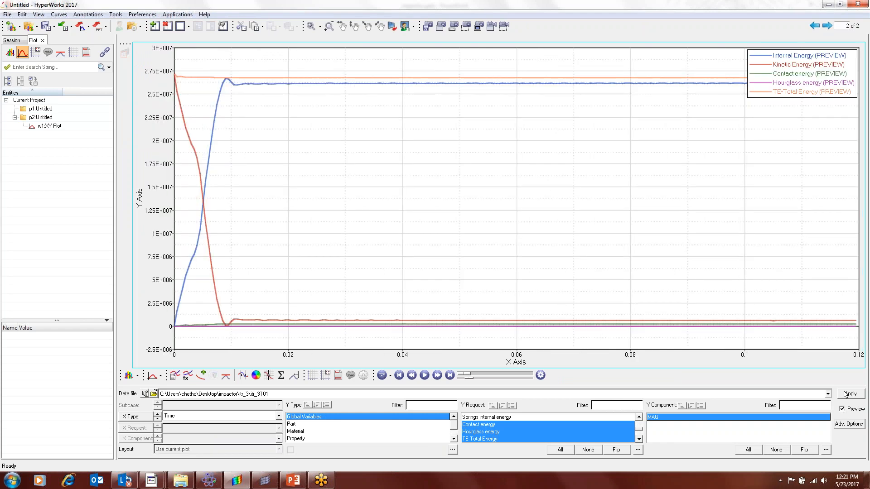